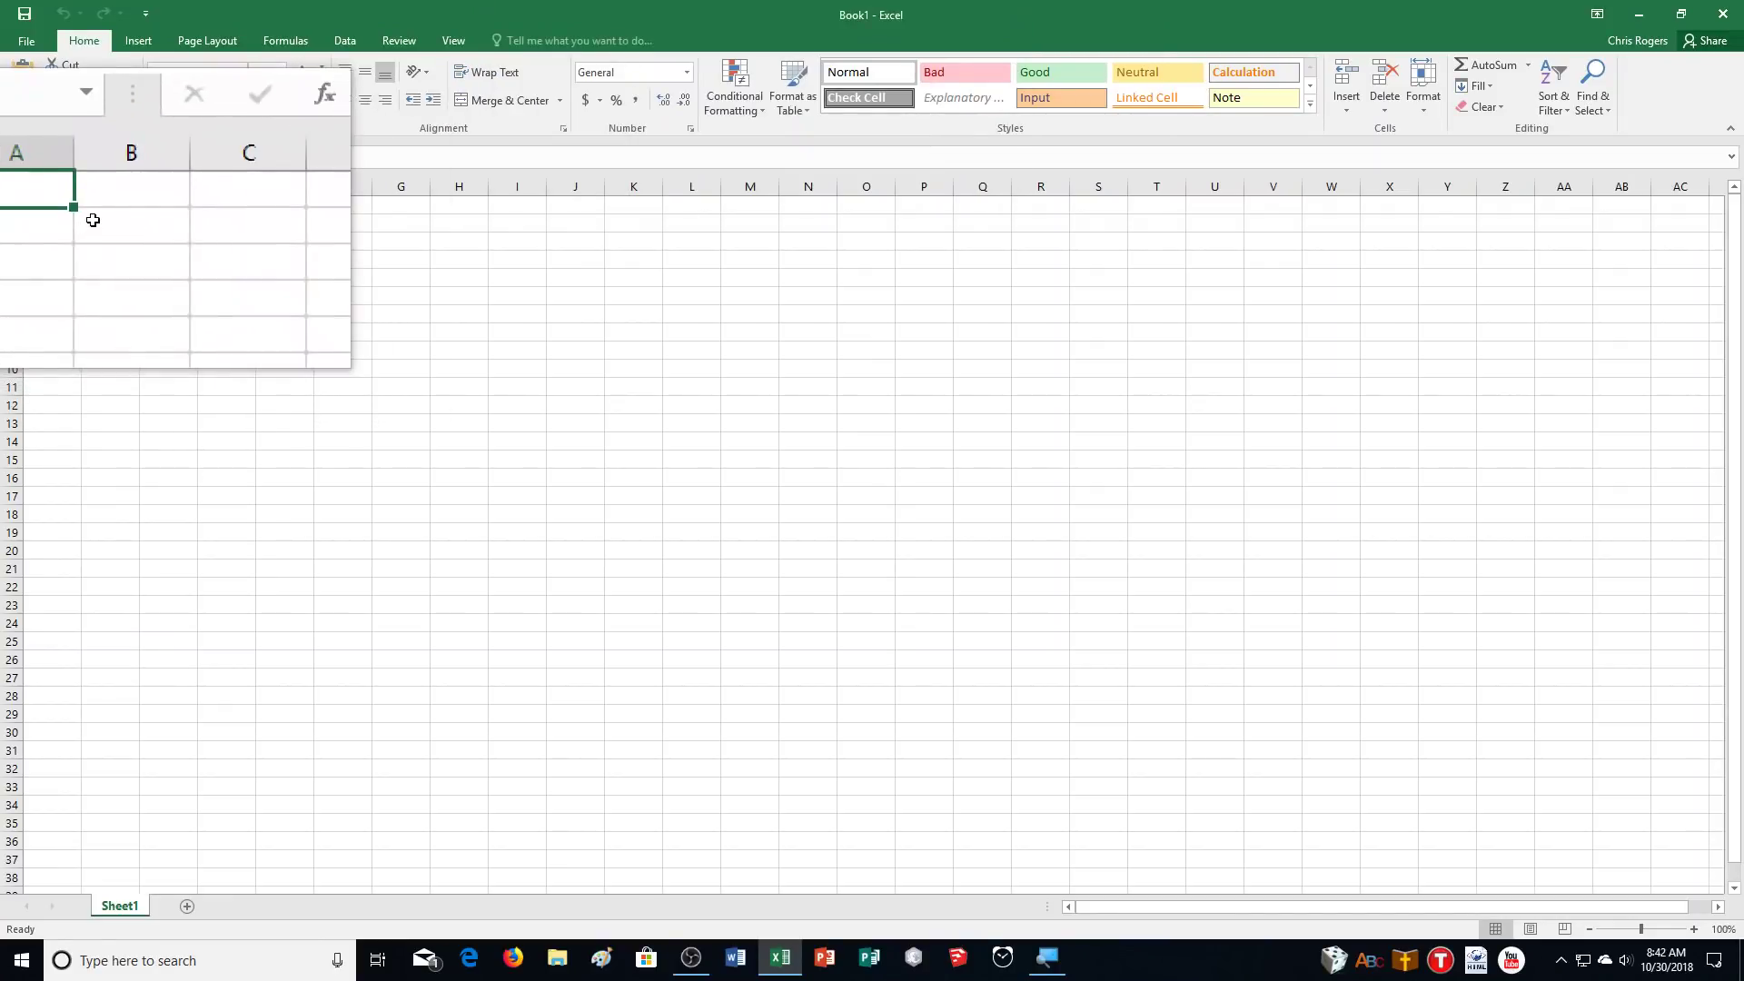
# Enter 10 in cell A1 and 20 in cell A2.
pyautogui.write('10')
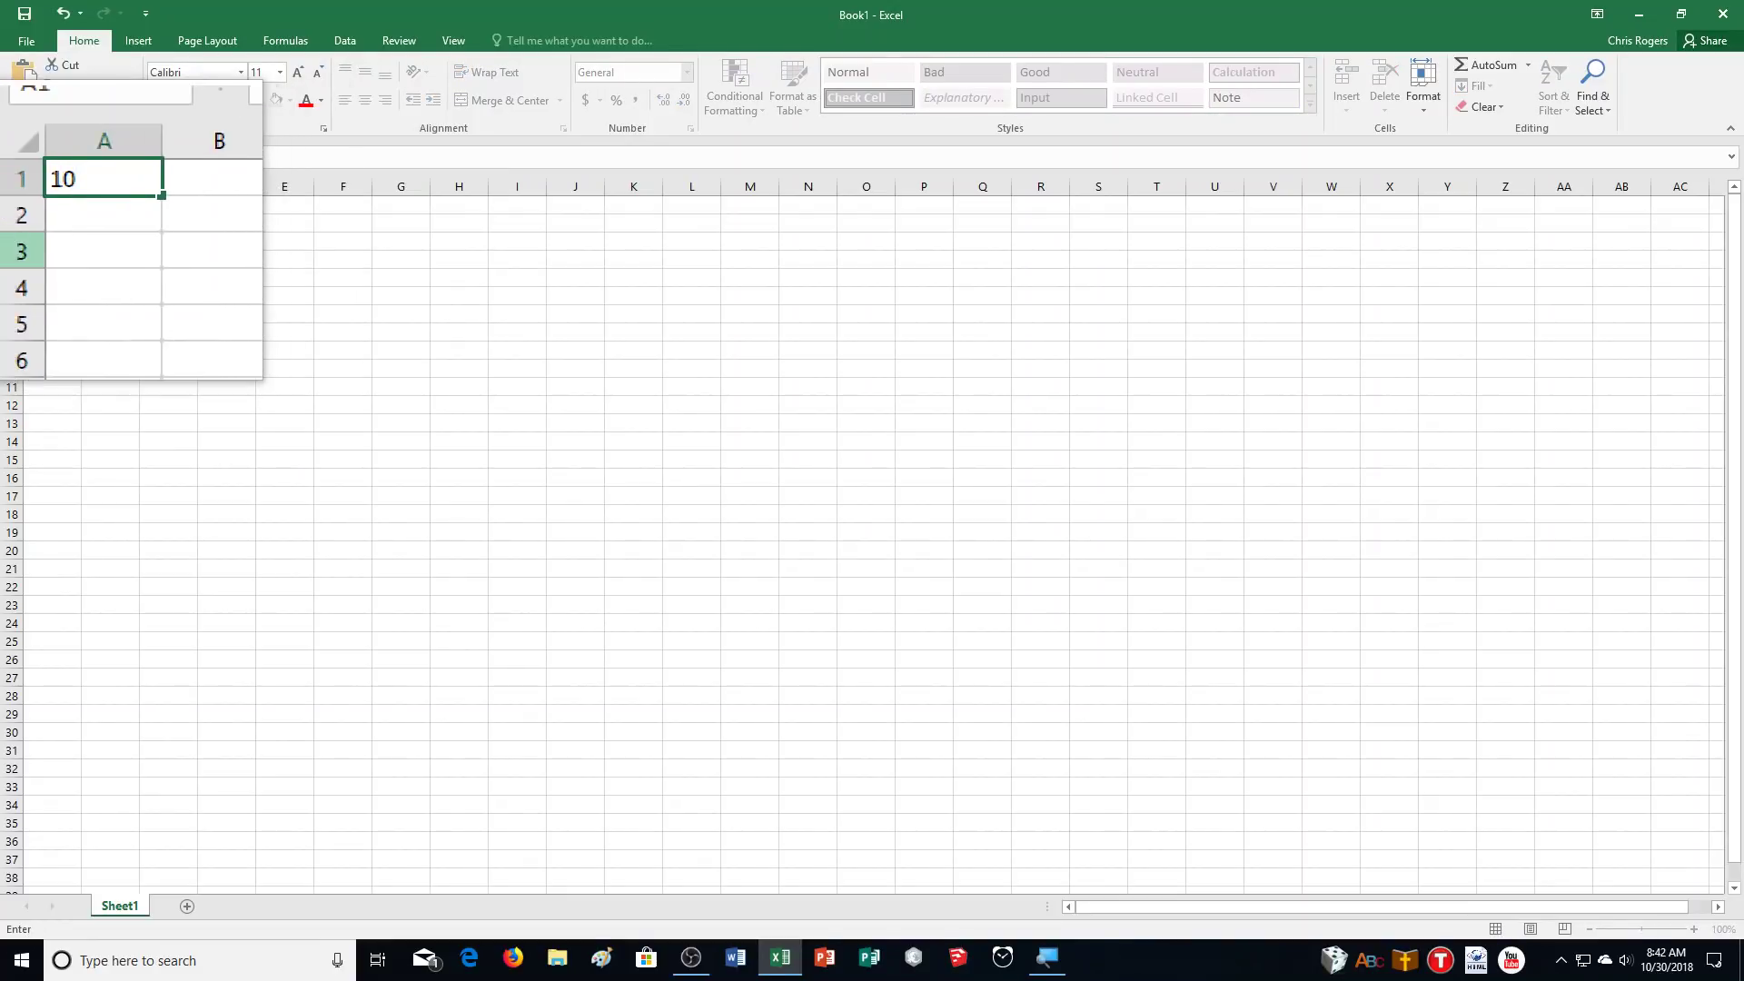
pyautogui.press('Return')
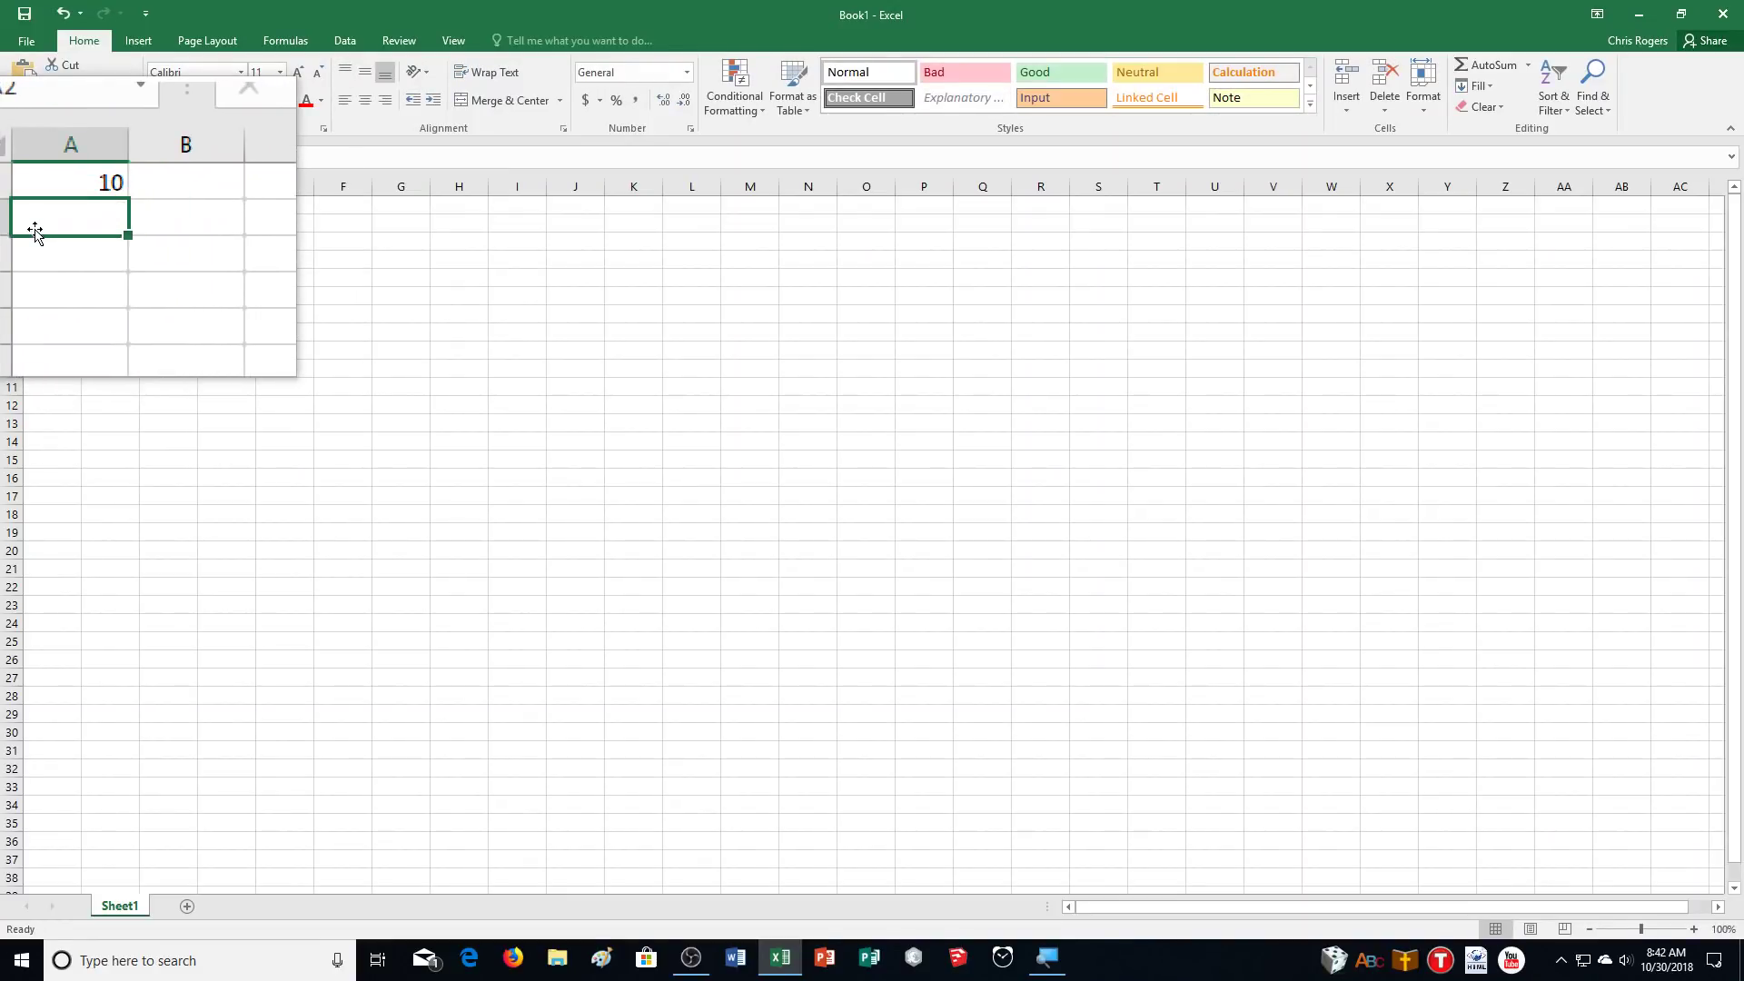
pyautogui.write('20')
pyautogui.press('Return')
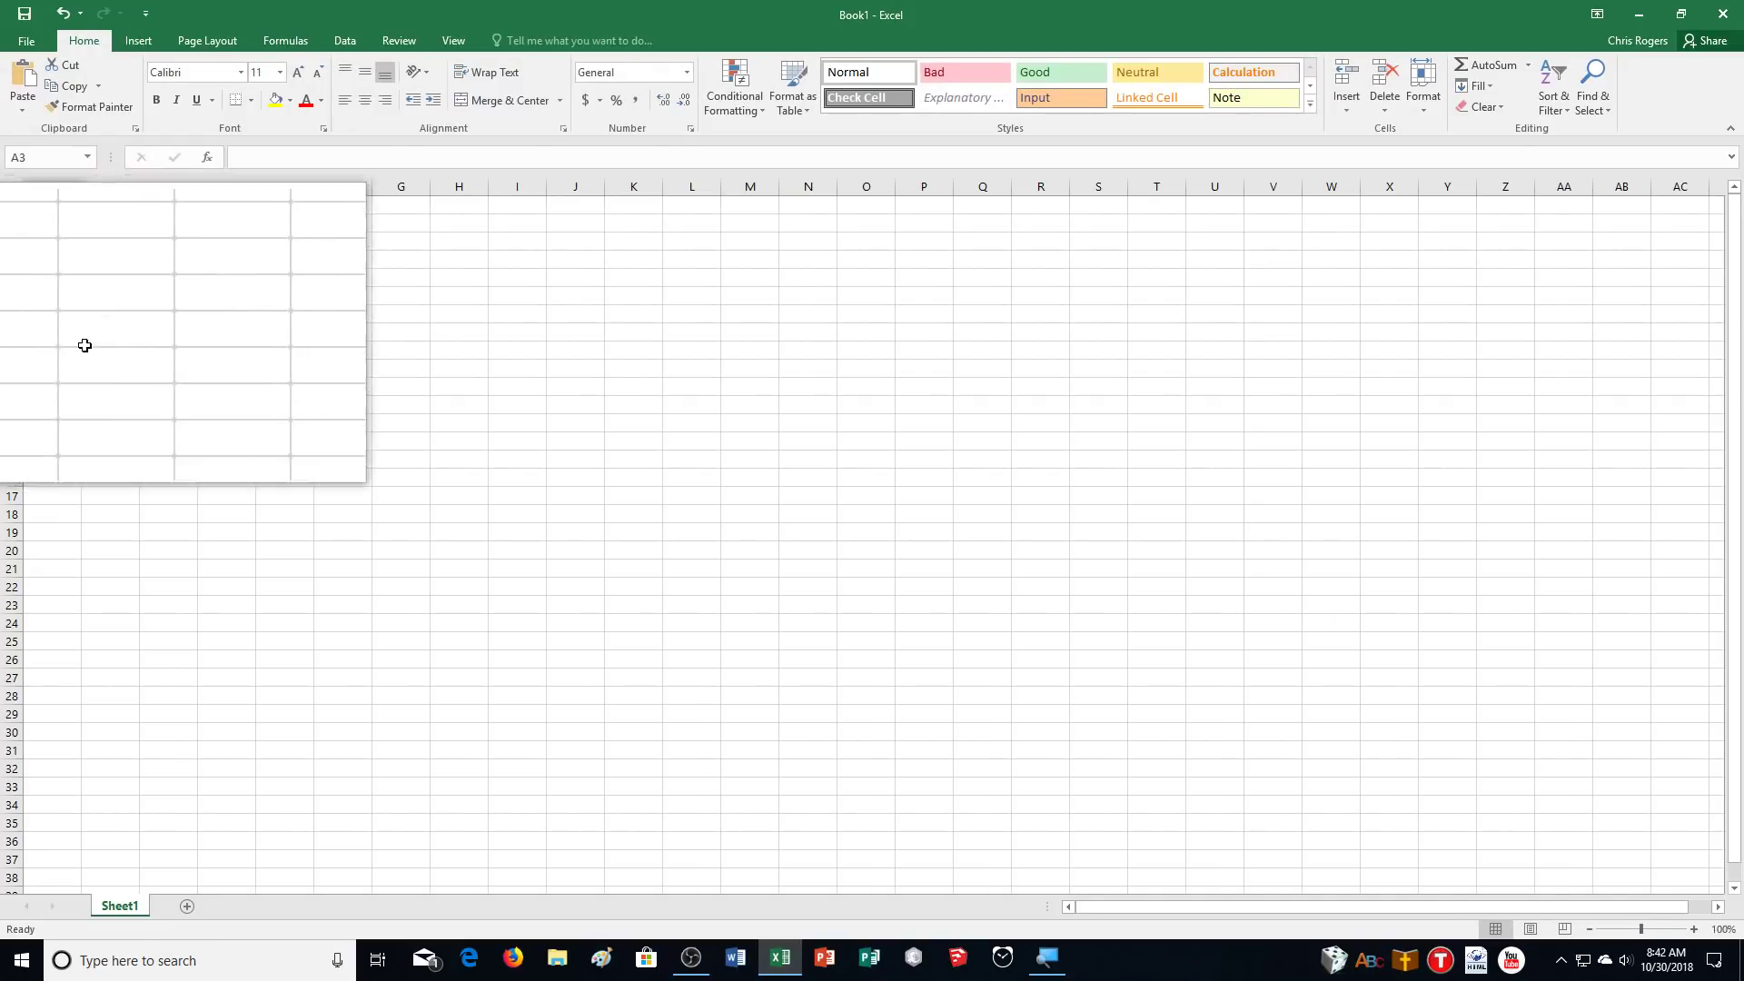
# Start inserting a SUM function into A3, then cancel it so A3 stays empty.
pyautogui.click(208, 157)
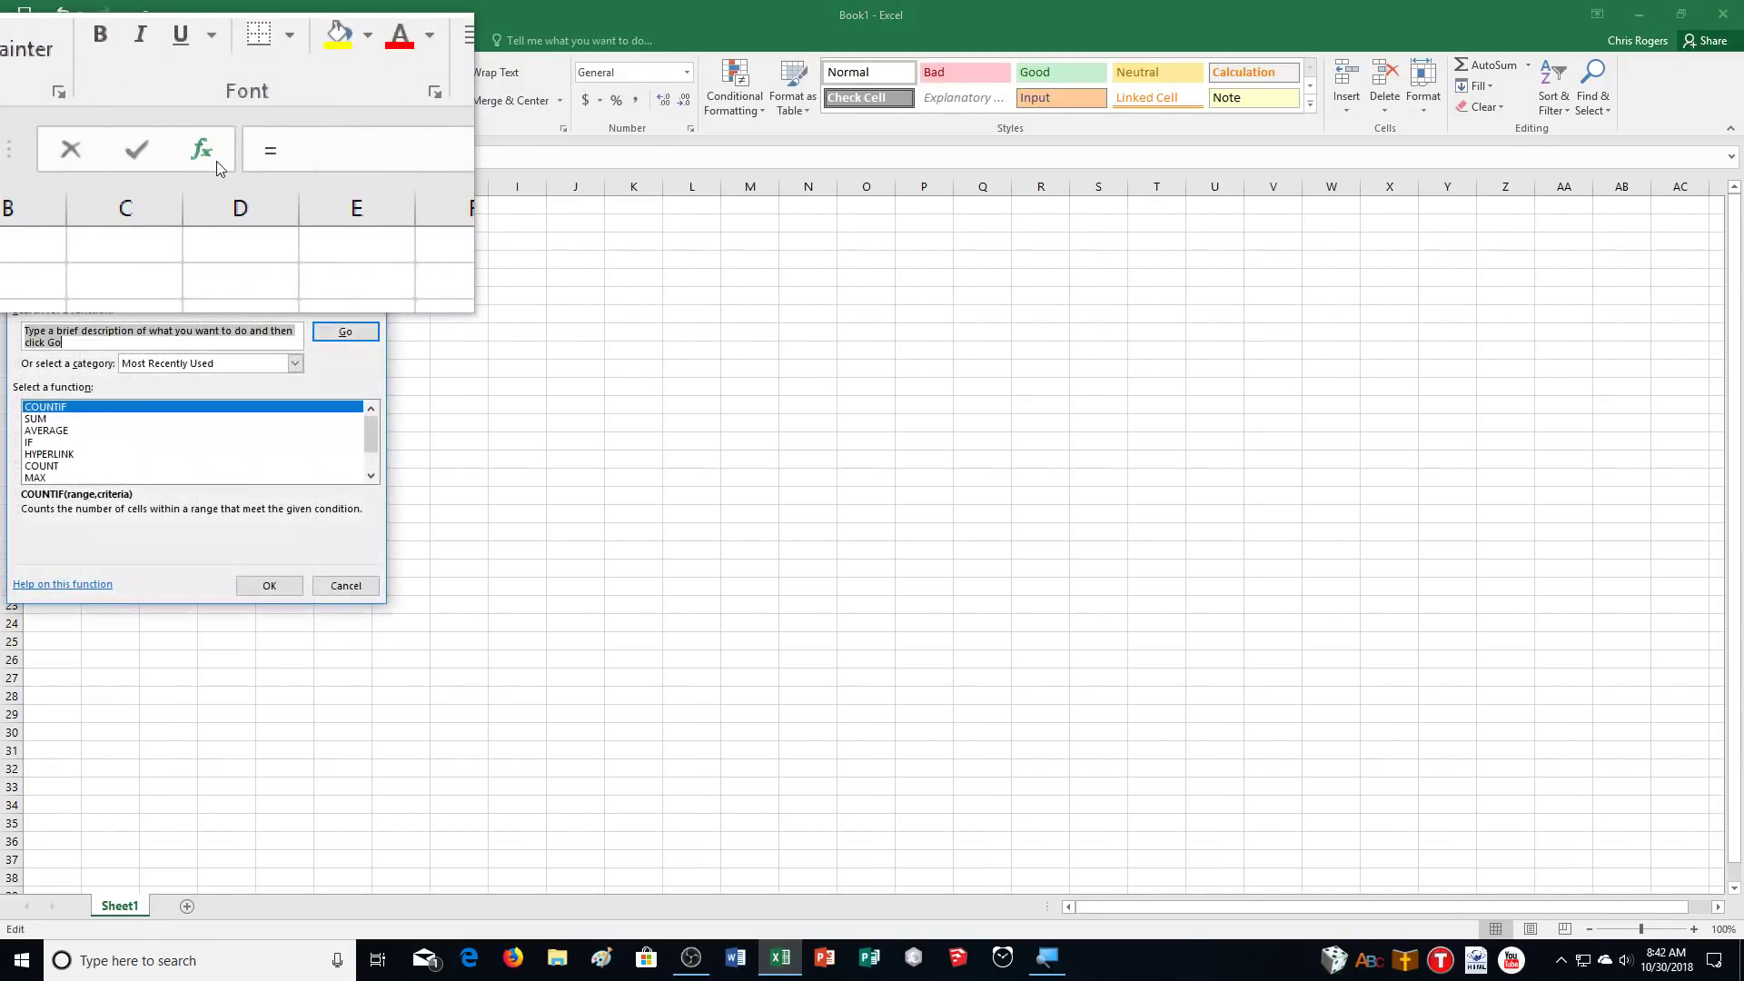
pyautogui.click(55, 420)
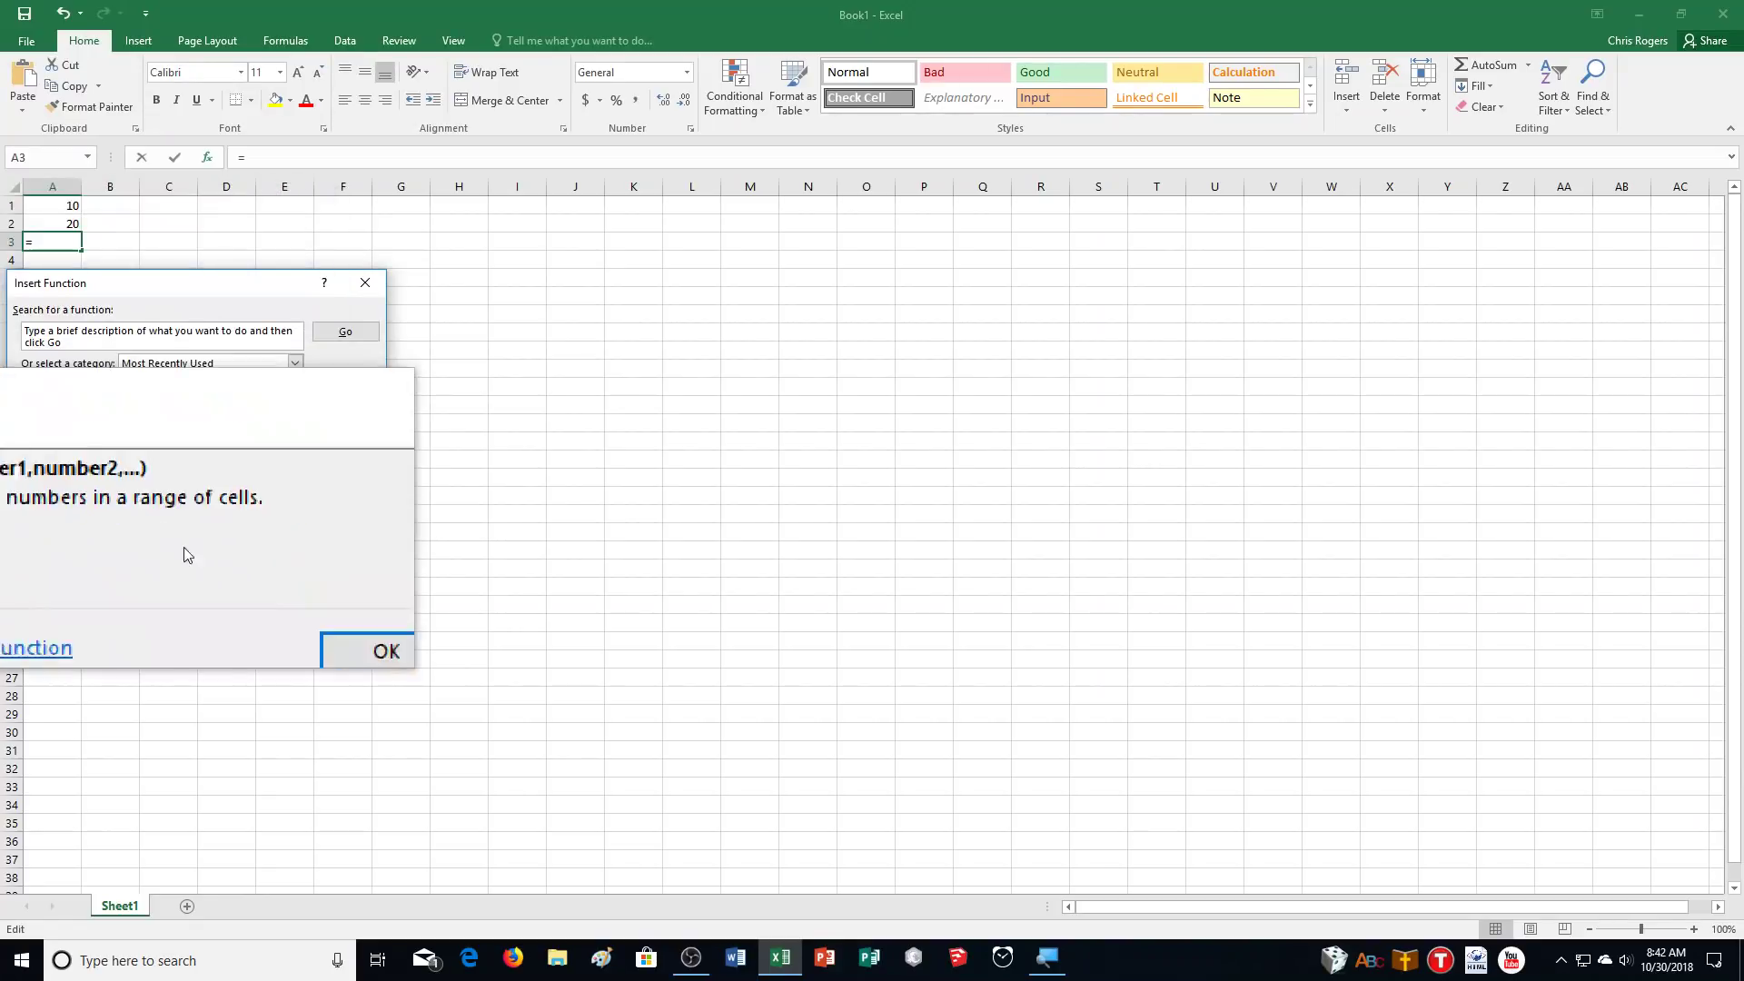
pyautogui.click(269, 586)
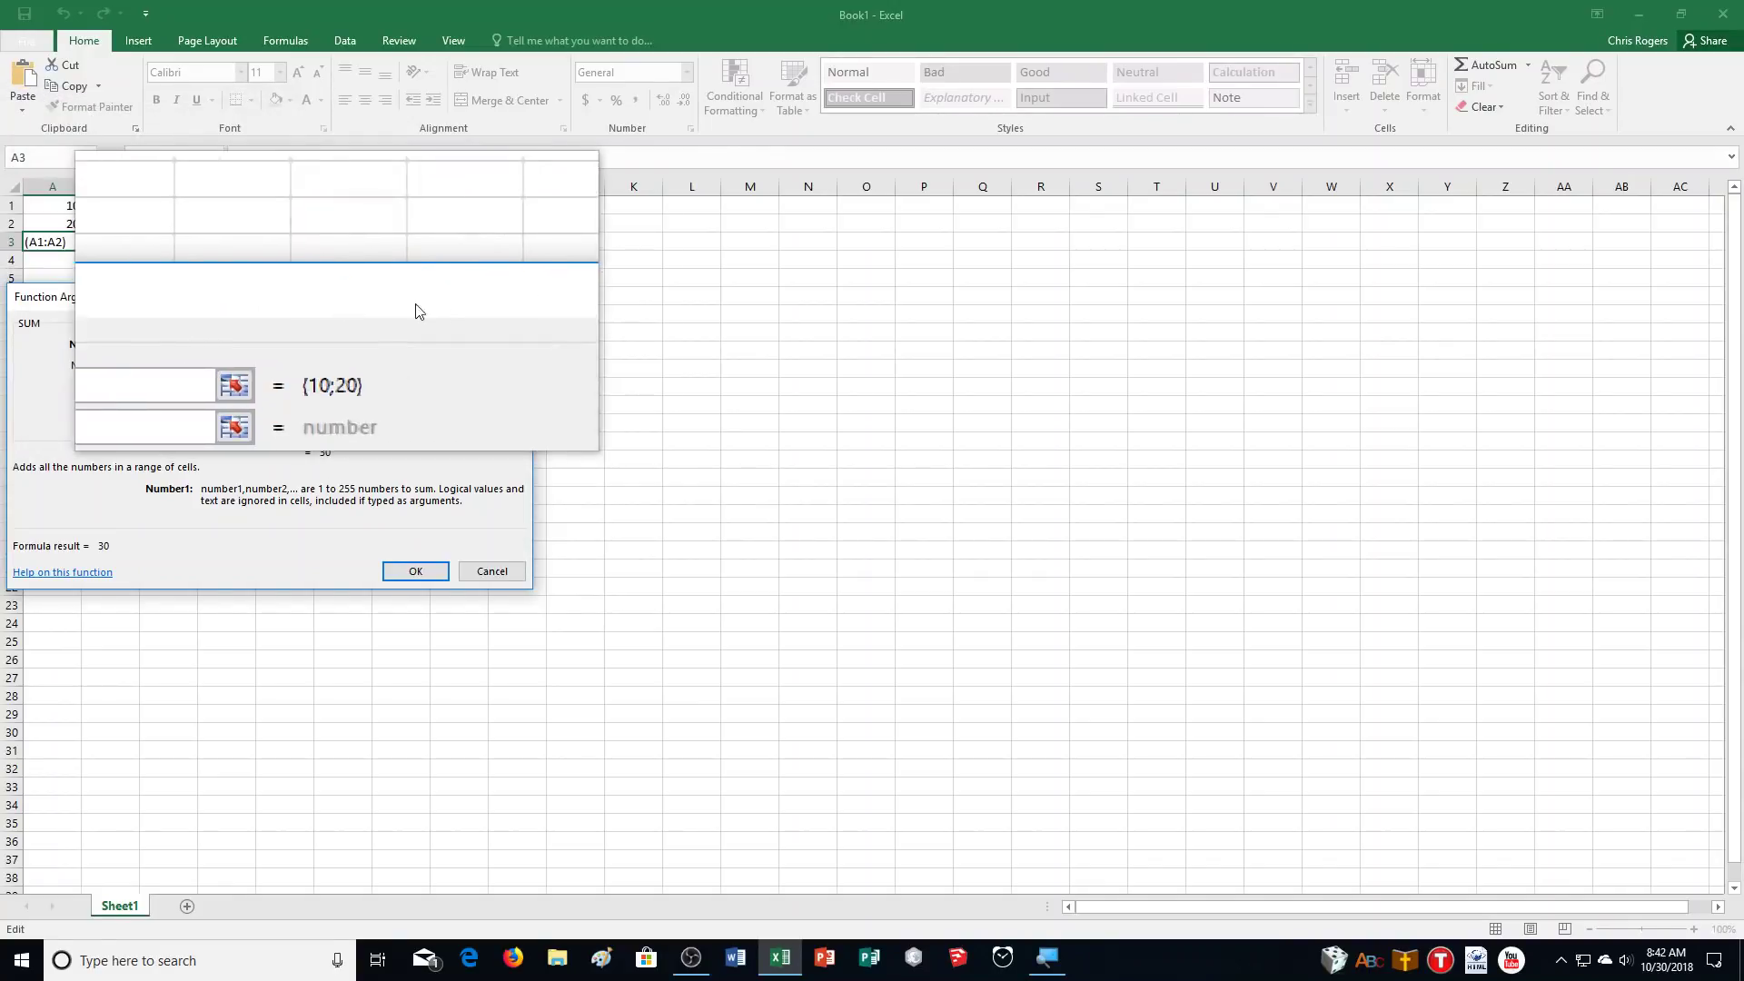
pyautogui.click(511, 296)
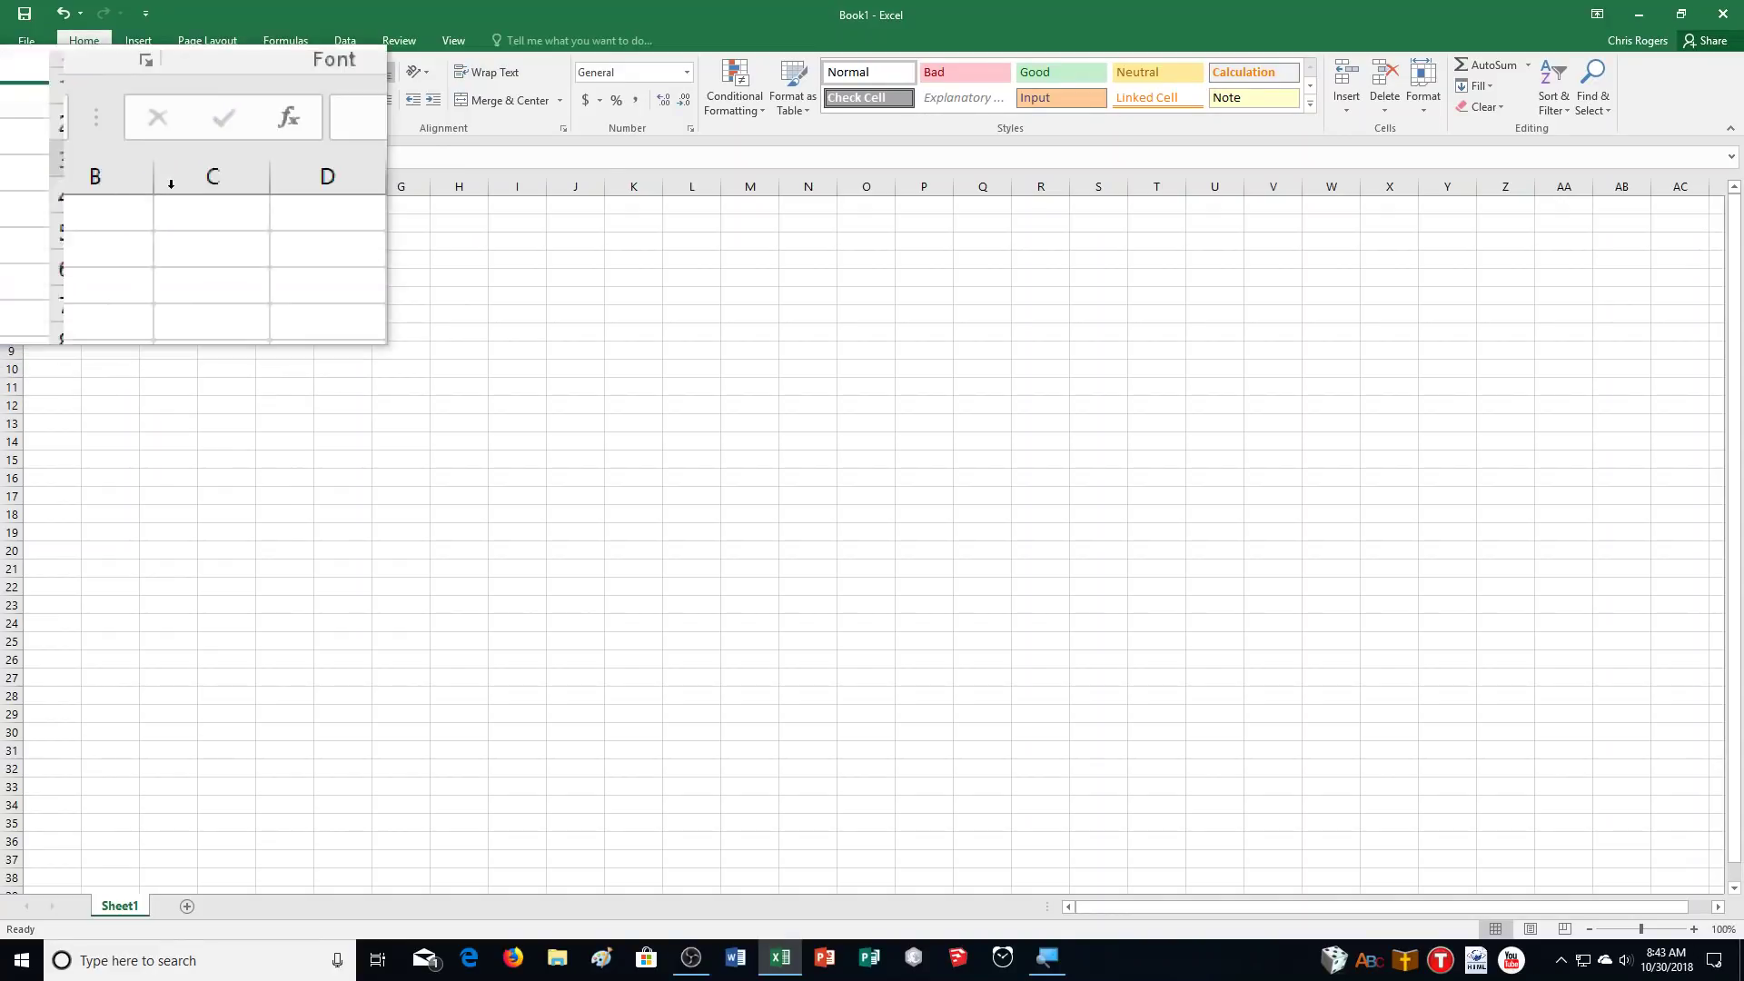
# Enter =SUM(A1:A2) in A3 via the formula bar, then delete it again.
pyautogui.click(241, 156)
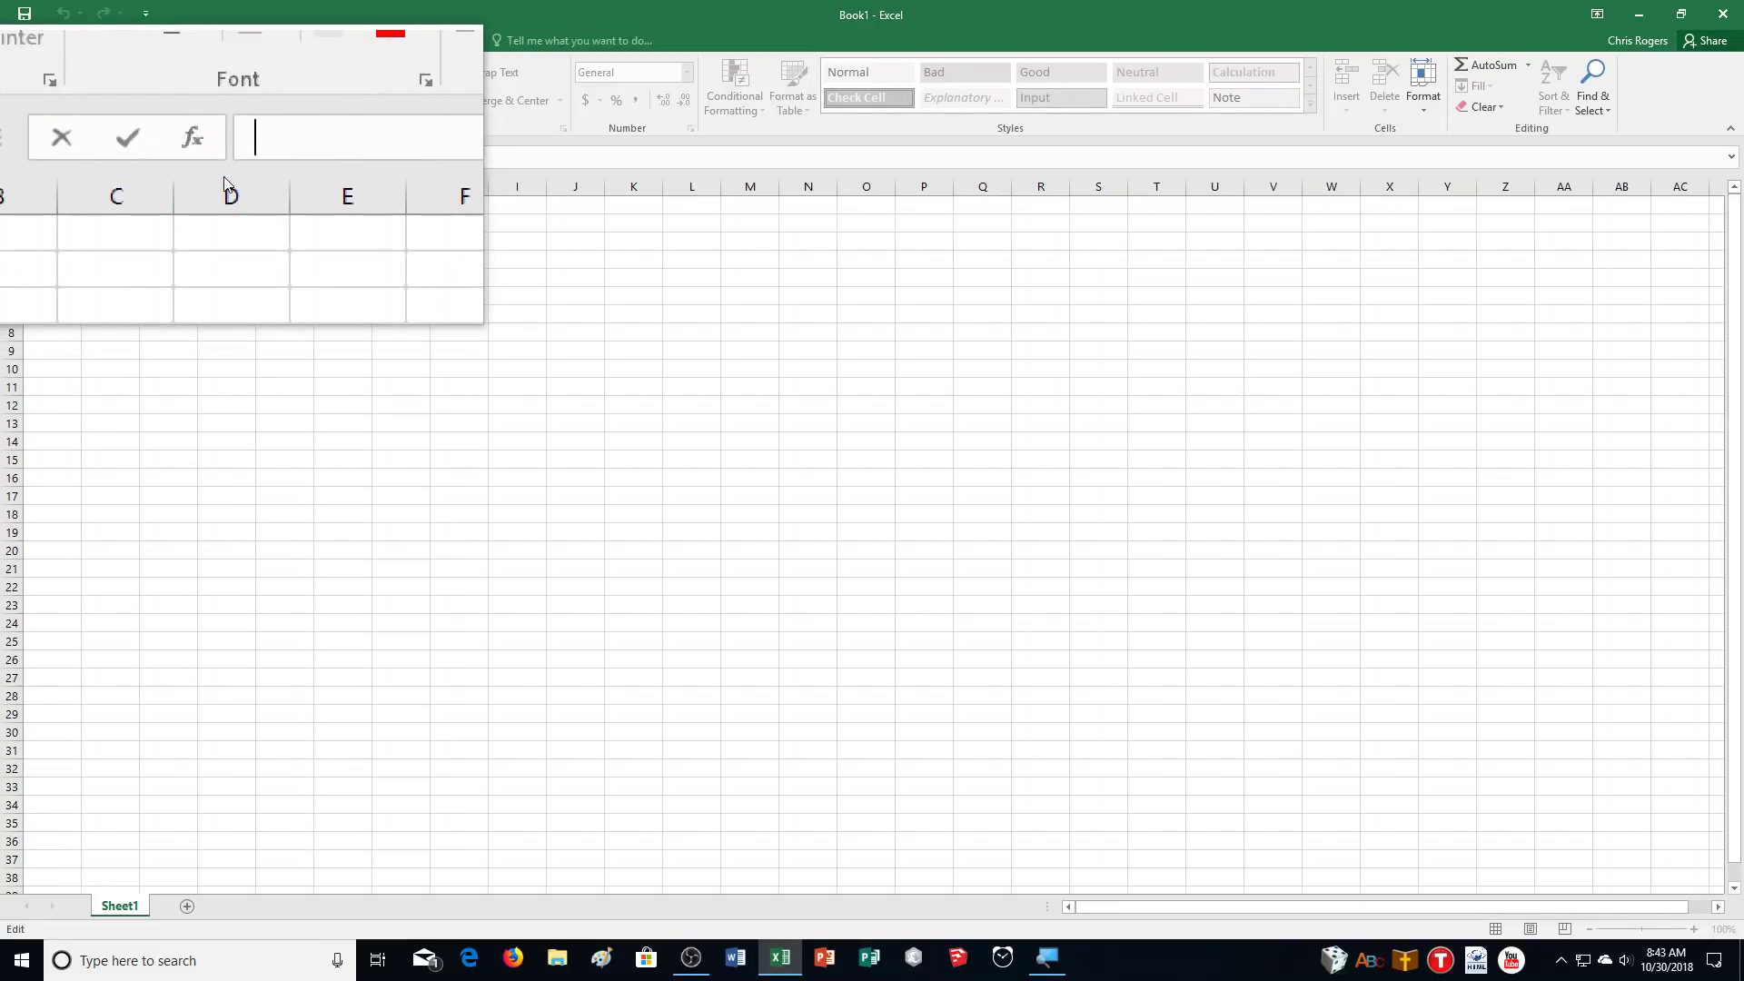
pyautogui.write('=SUM(')
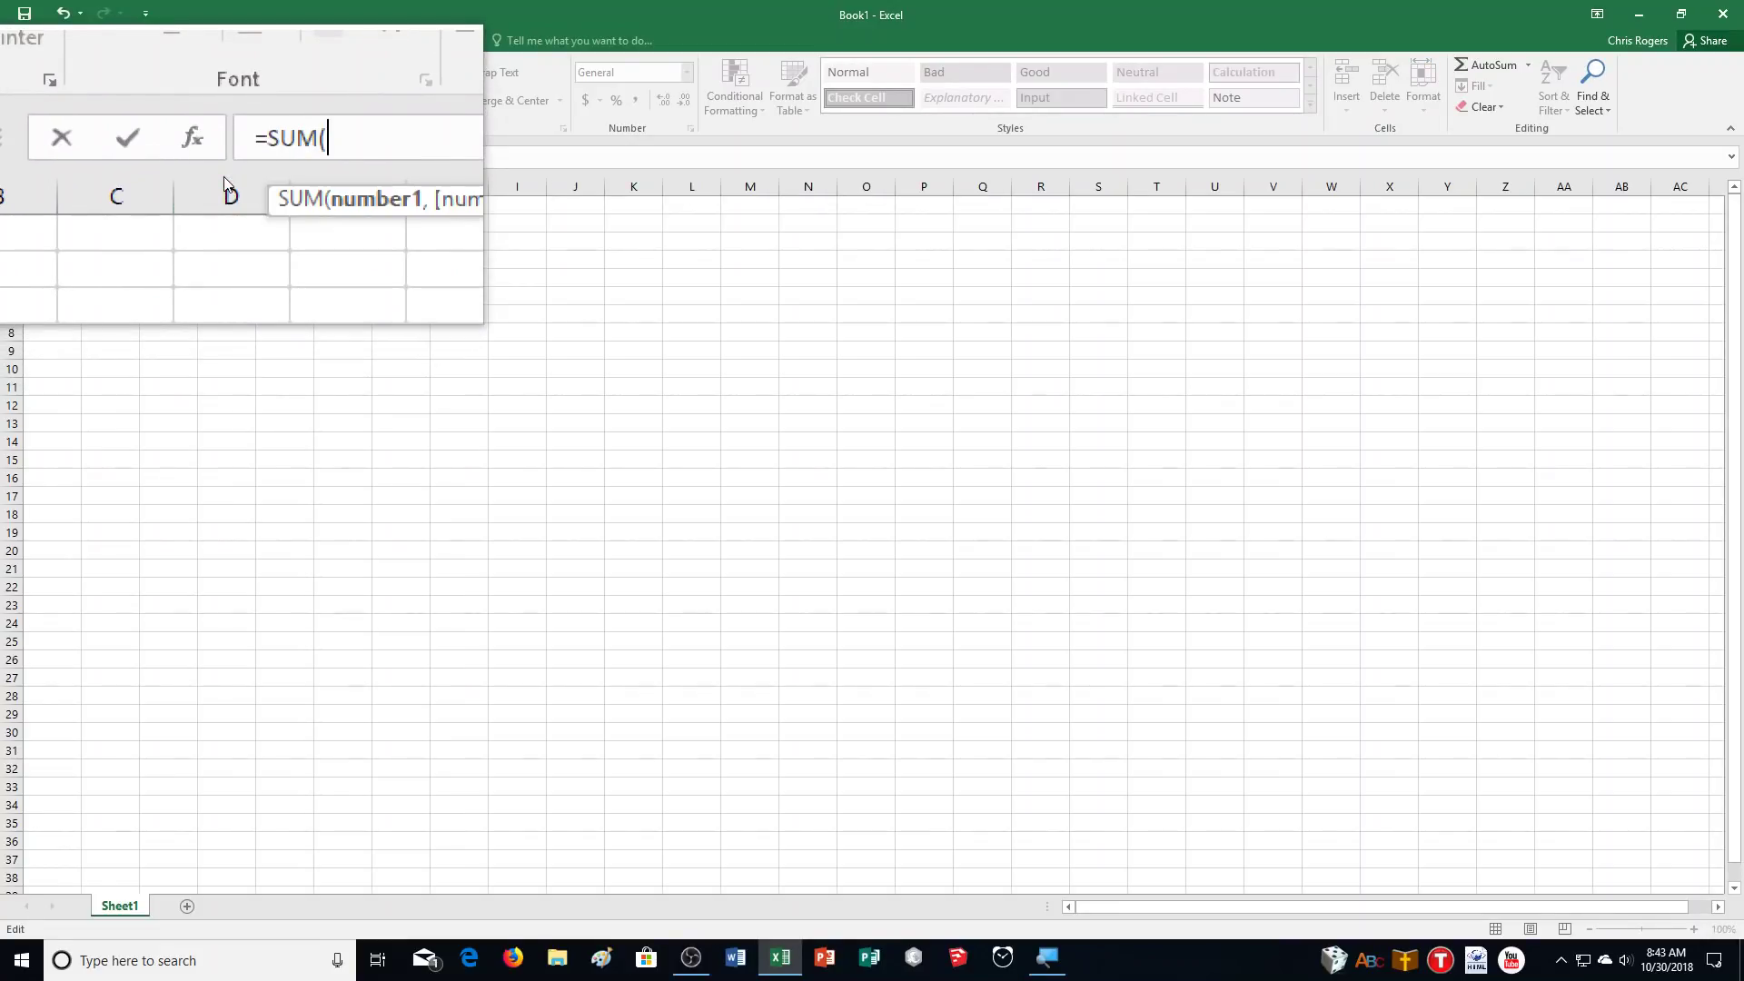
pyautogui.write('A1:A2)')
pyautogui.press('Return')
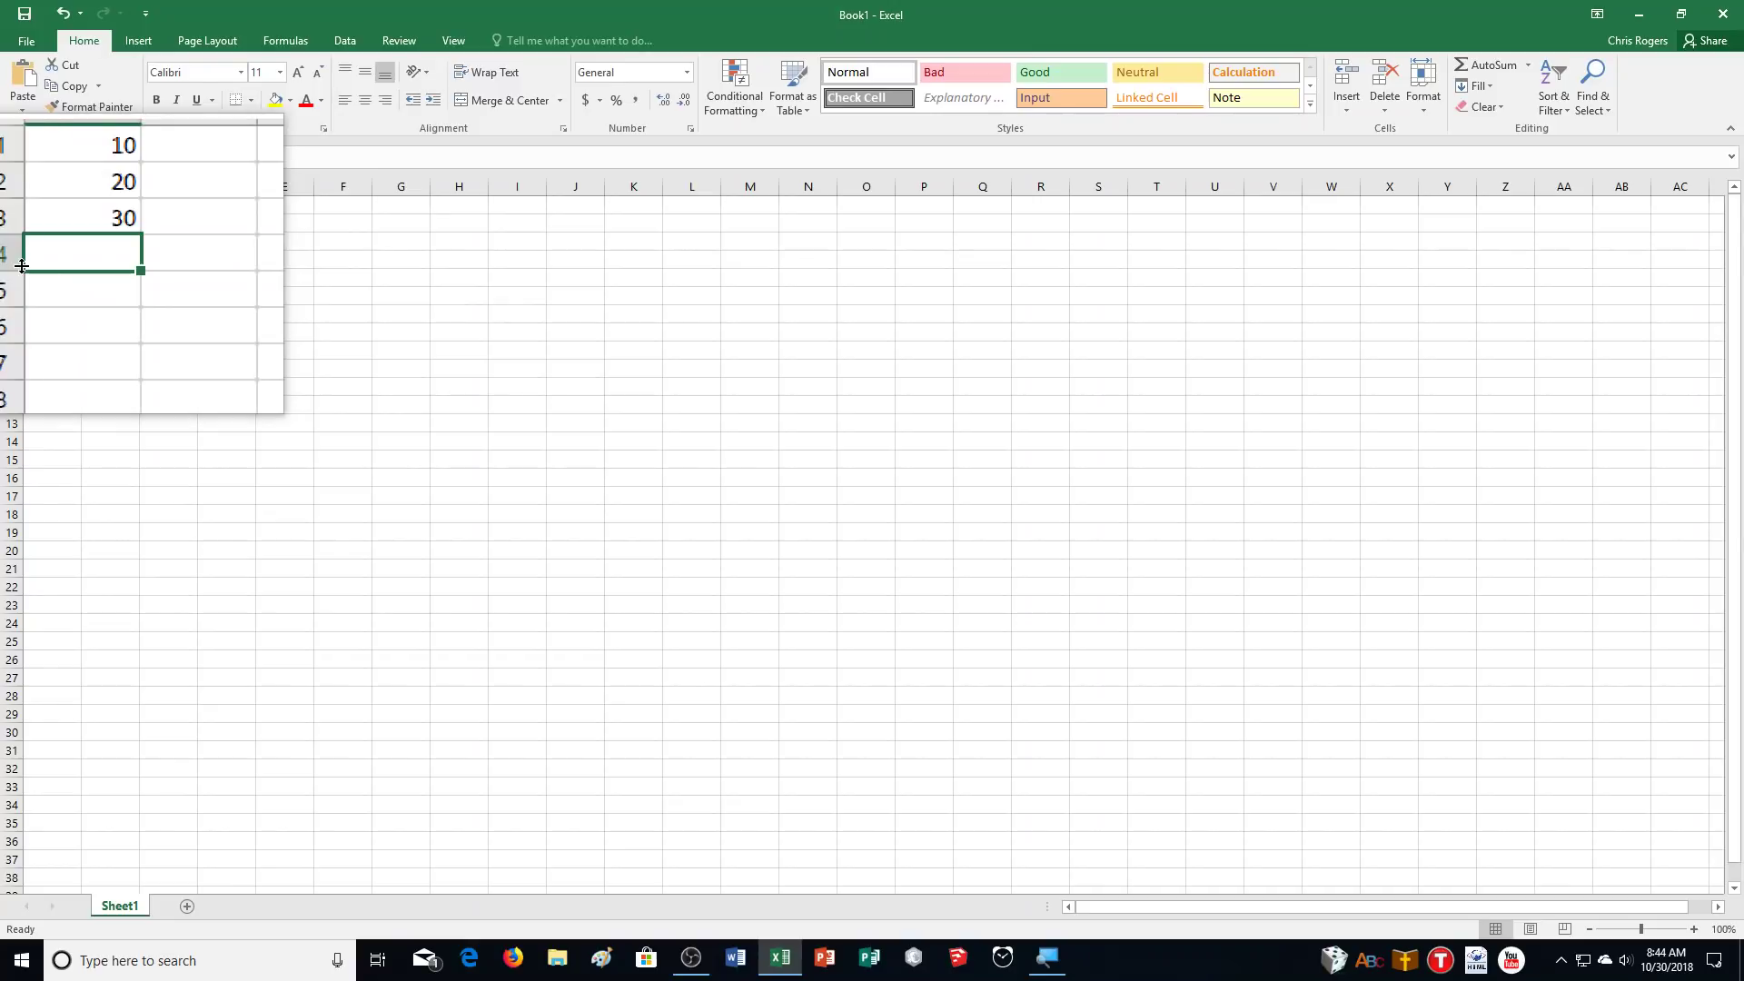
pyautogui.click(40, 244)
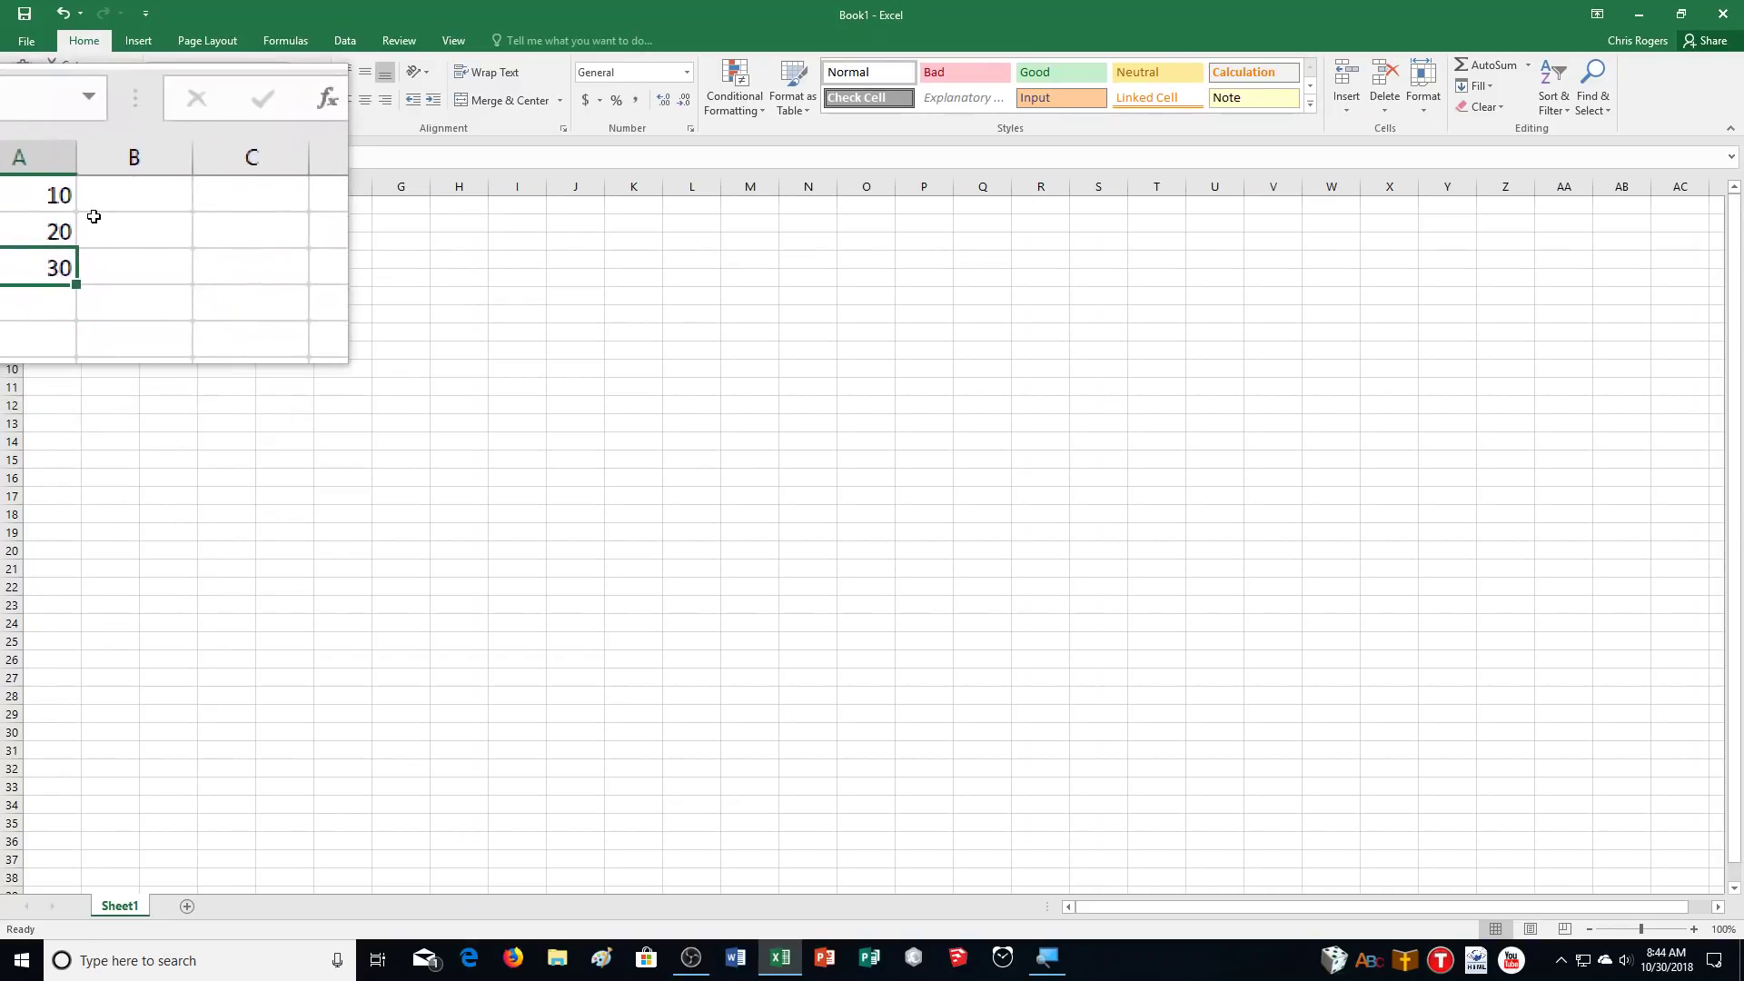
pyautogui.press('Delete')
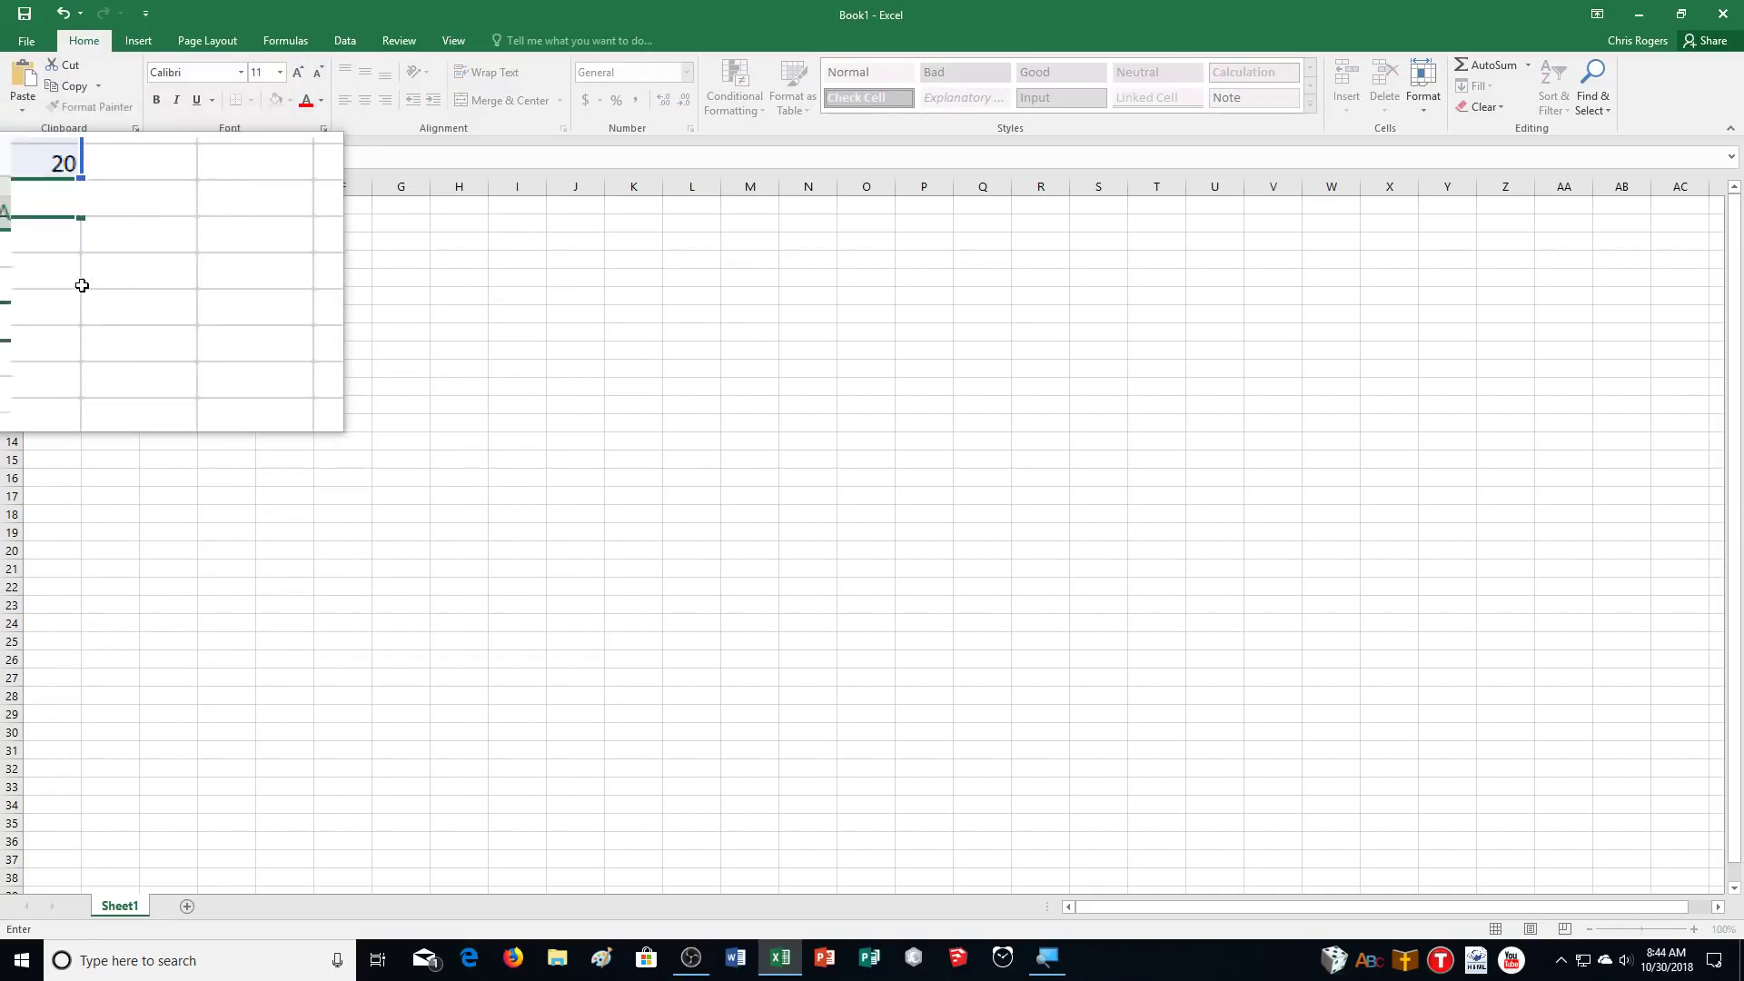
# Build =SUM(A1,A2) in A3 by clicking A1 and A2, showing 30.
pyautogui.click(91, 278)
pyautogui.click(50, 239)
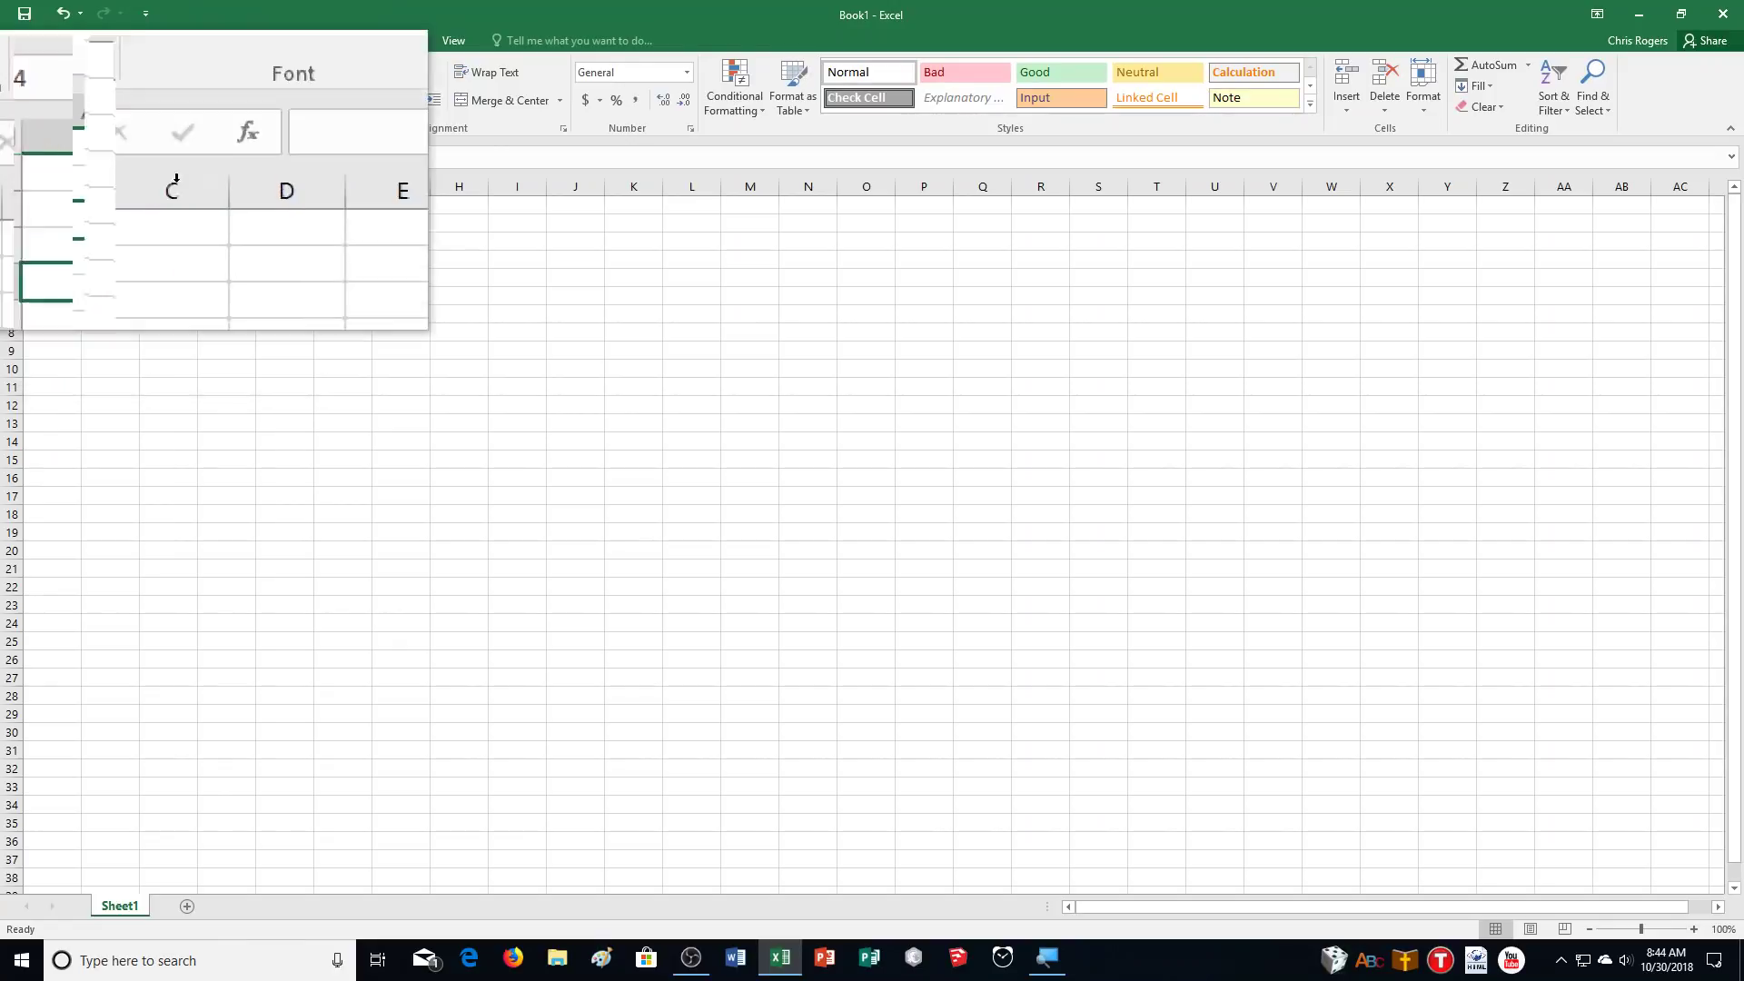
pyautogui.click(263, 156)
pyautogui.write('=SUM(')
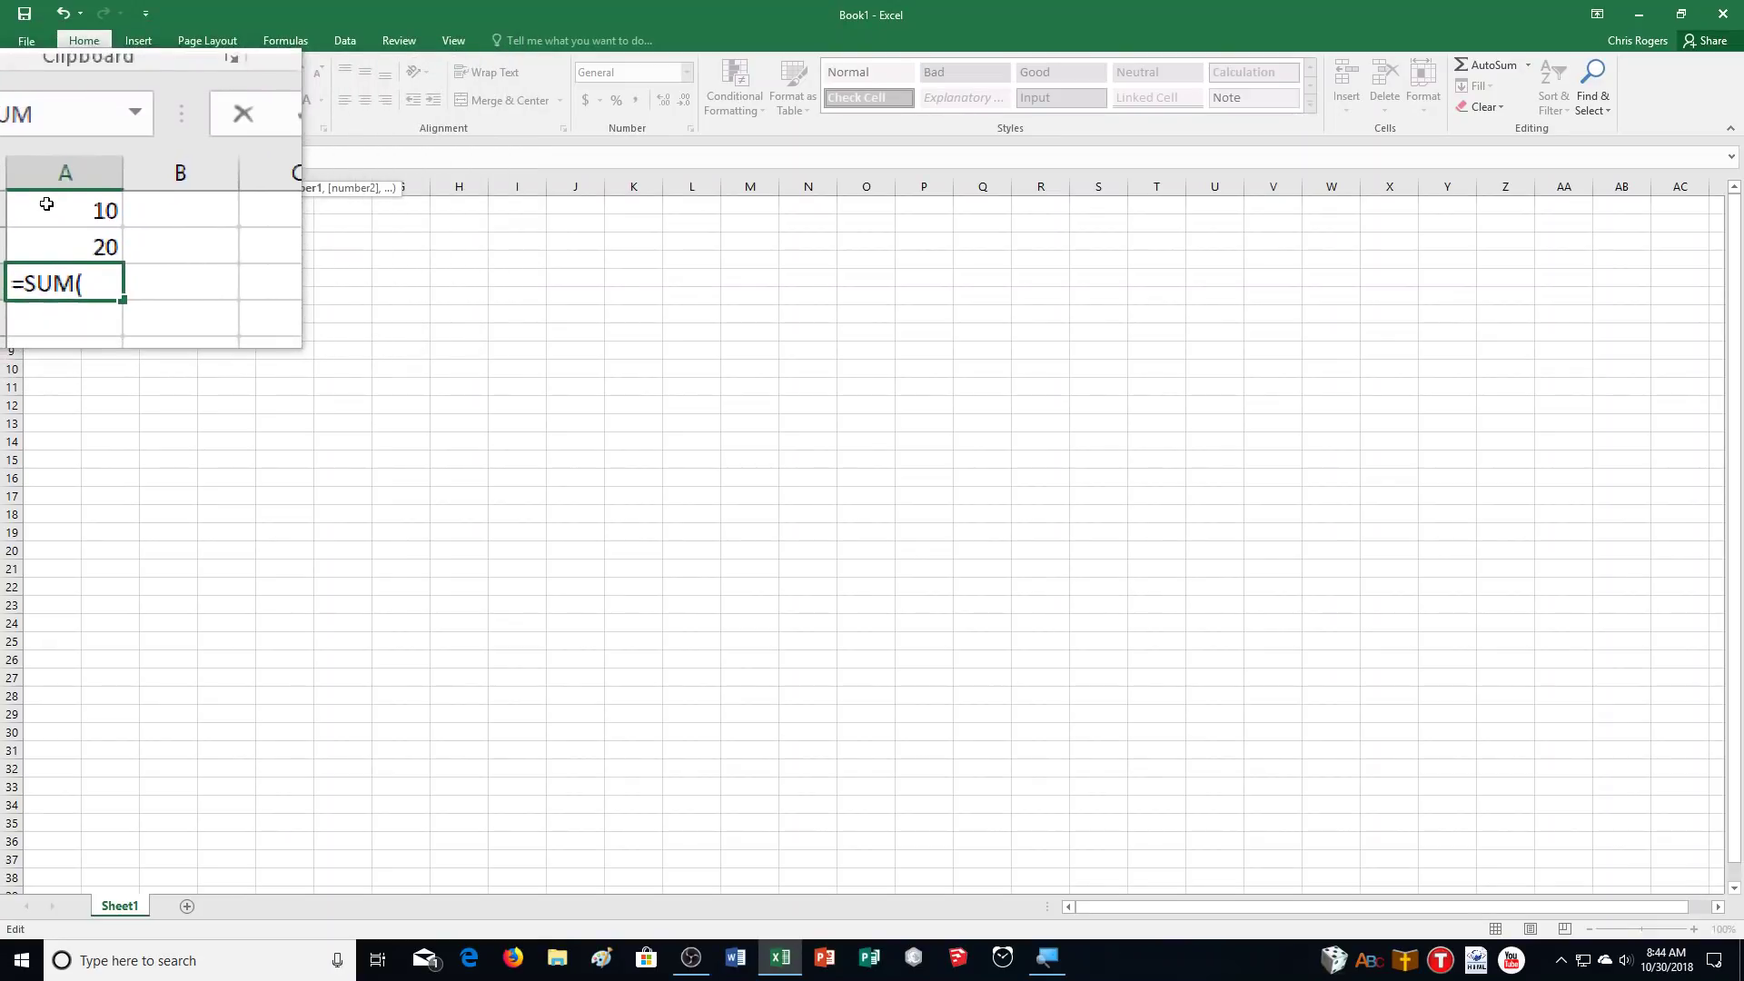
pyautogui.click(48, 205)
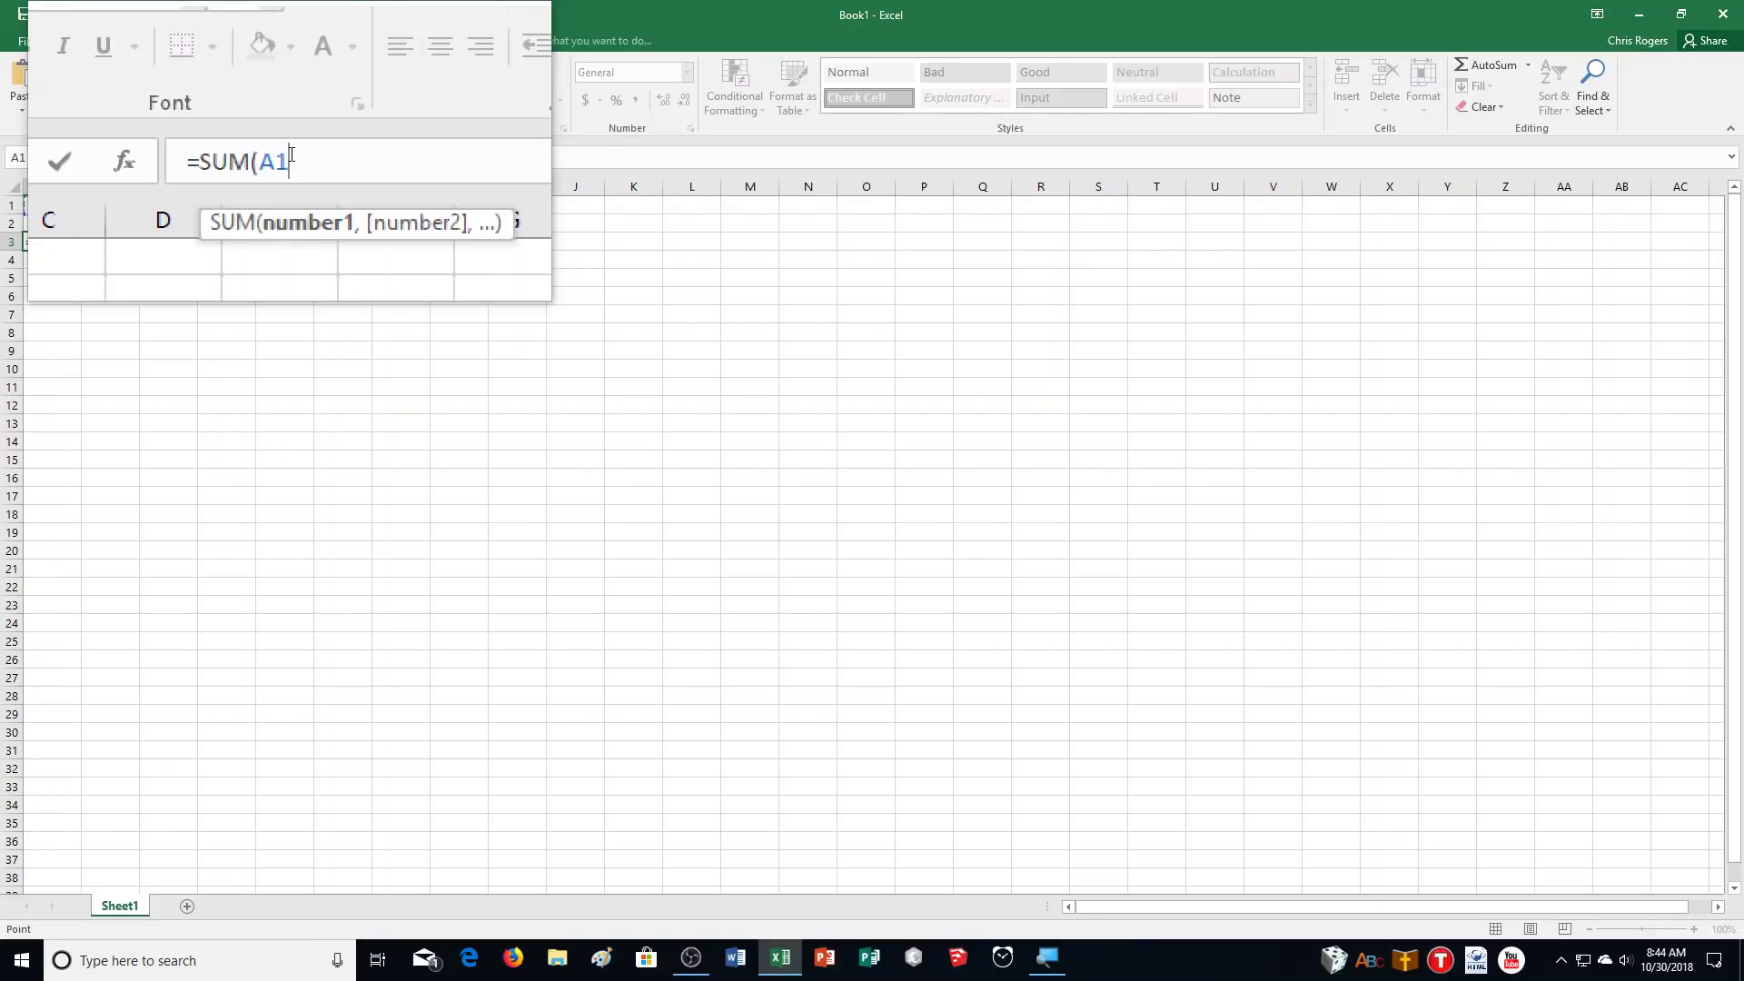
pyautogui.write(',')
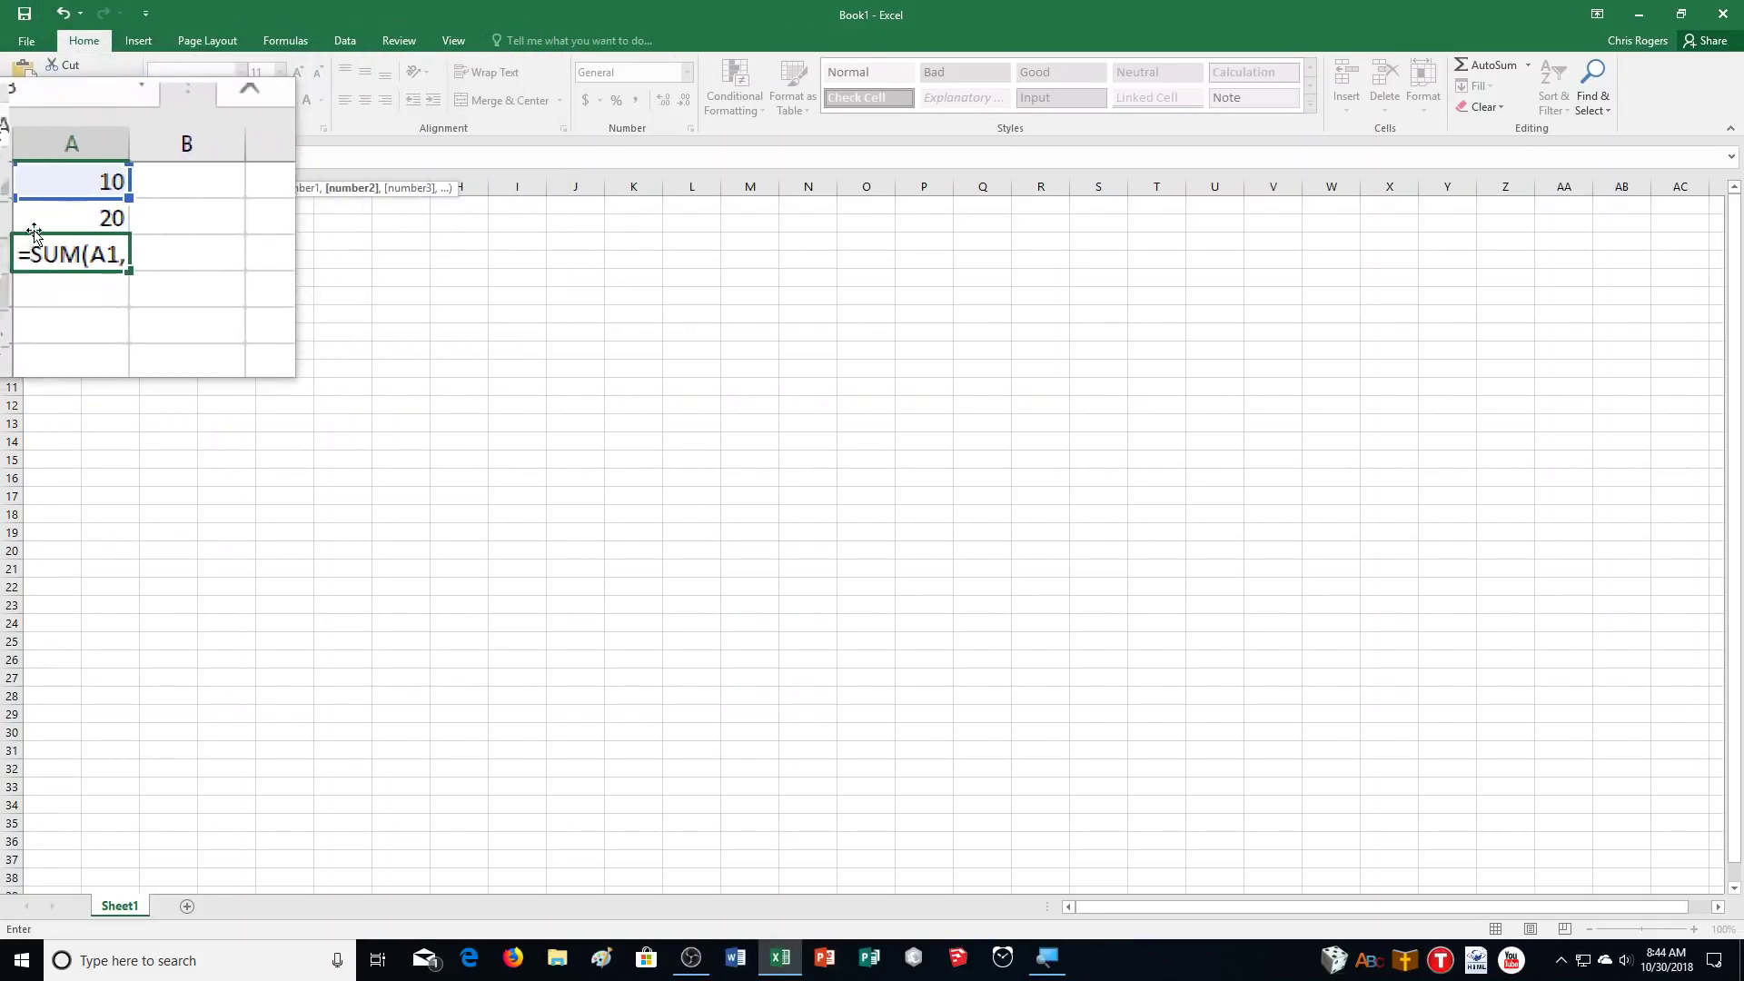
pyautogui.click(45, 223)
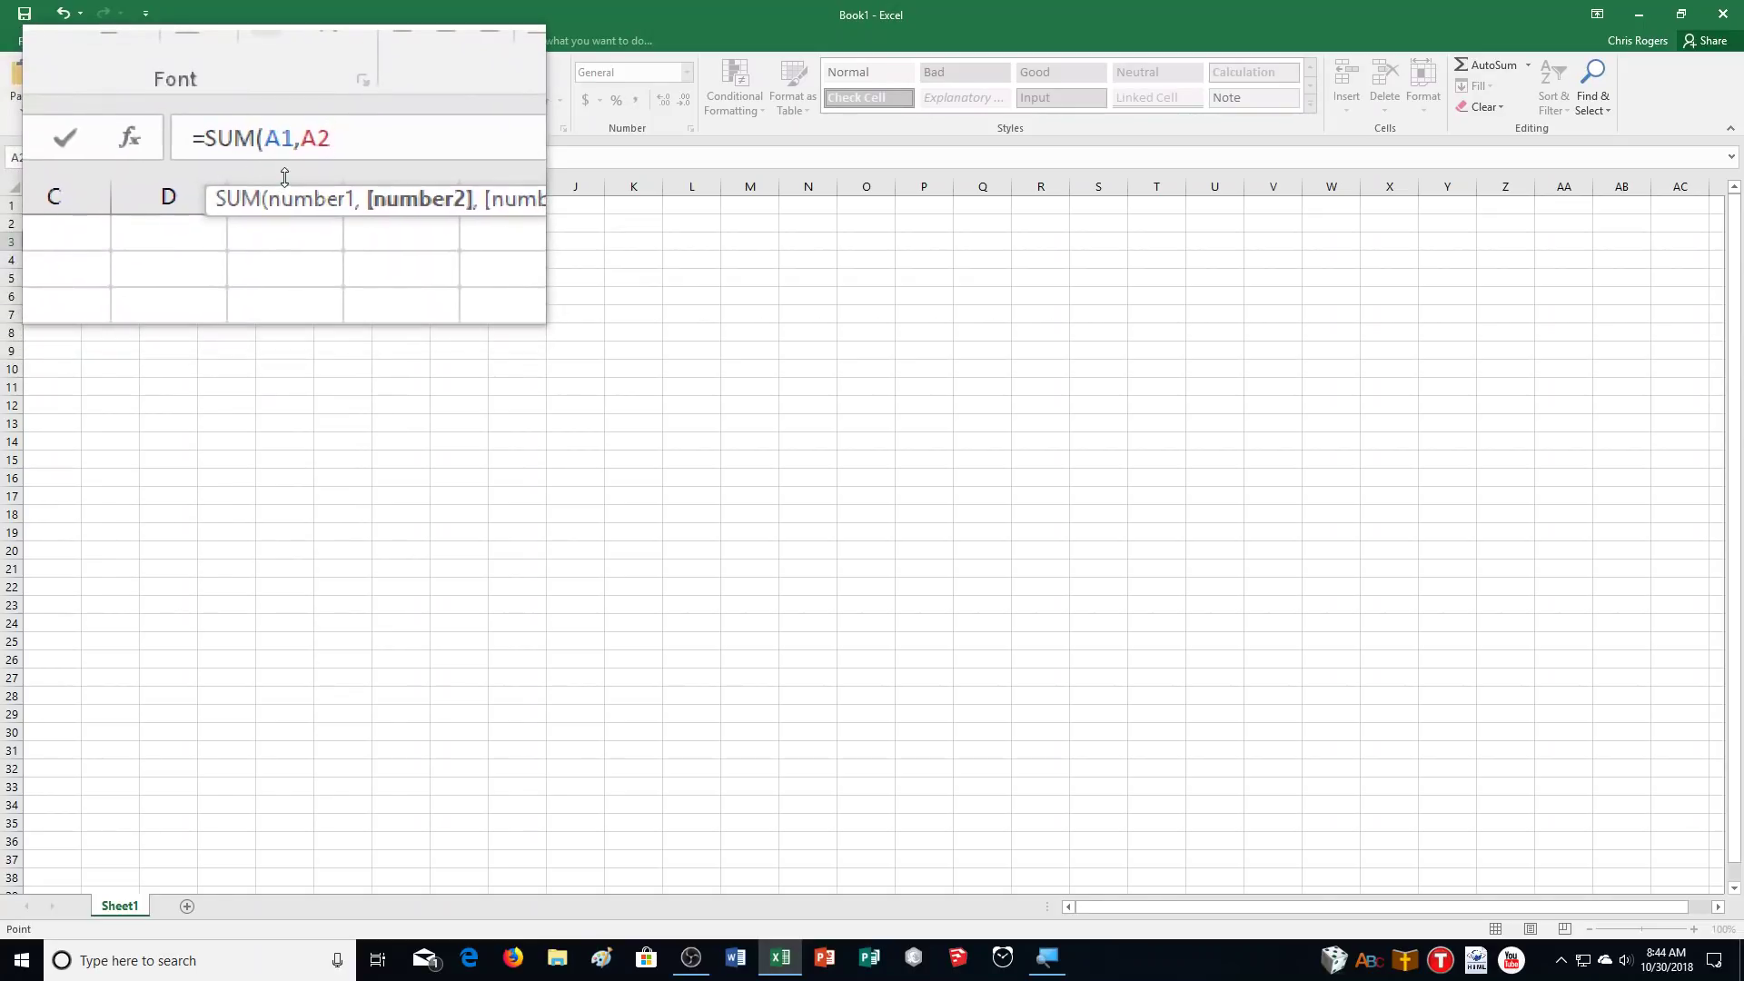
pyautogui.write(')')
pyautogui.press('Return')
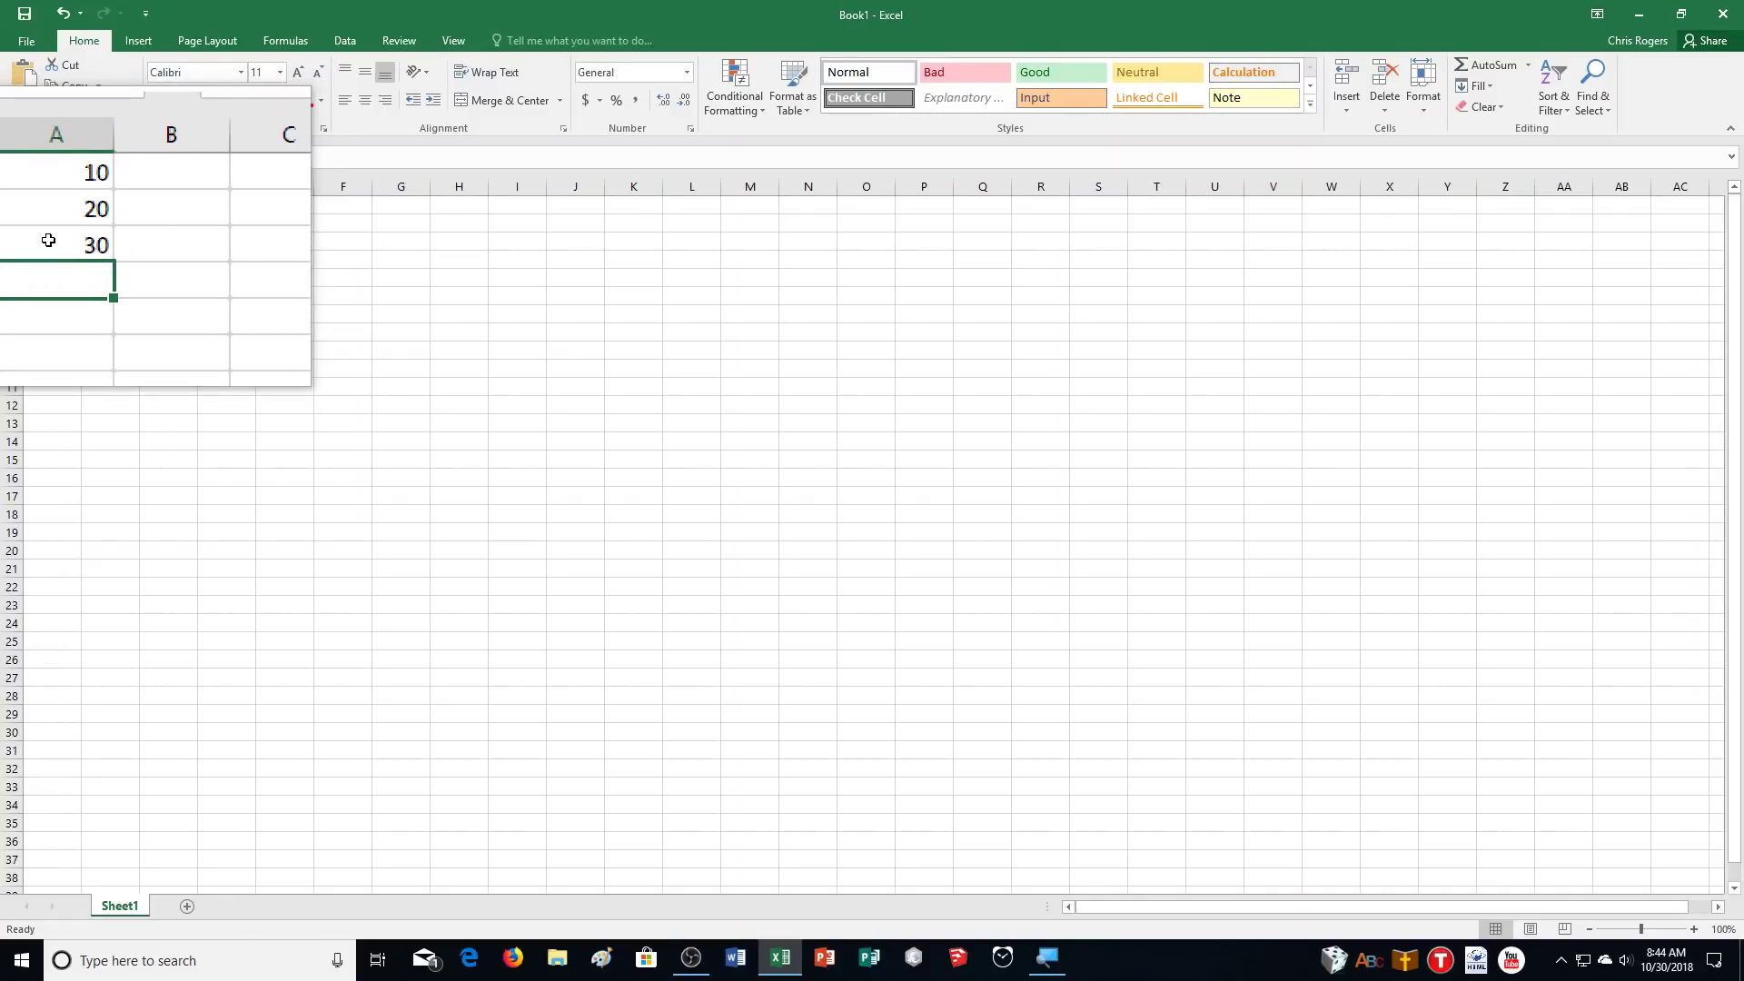
# Fill the A3 SUM formula down to A11 and inspect the copies in A4 and A5.
pyautogui.click(43, 238)
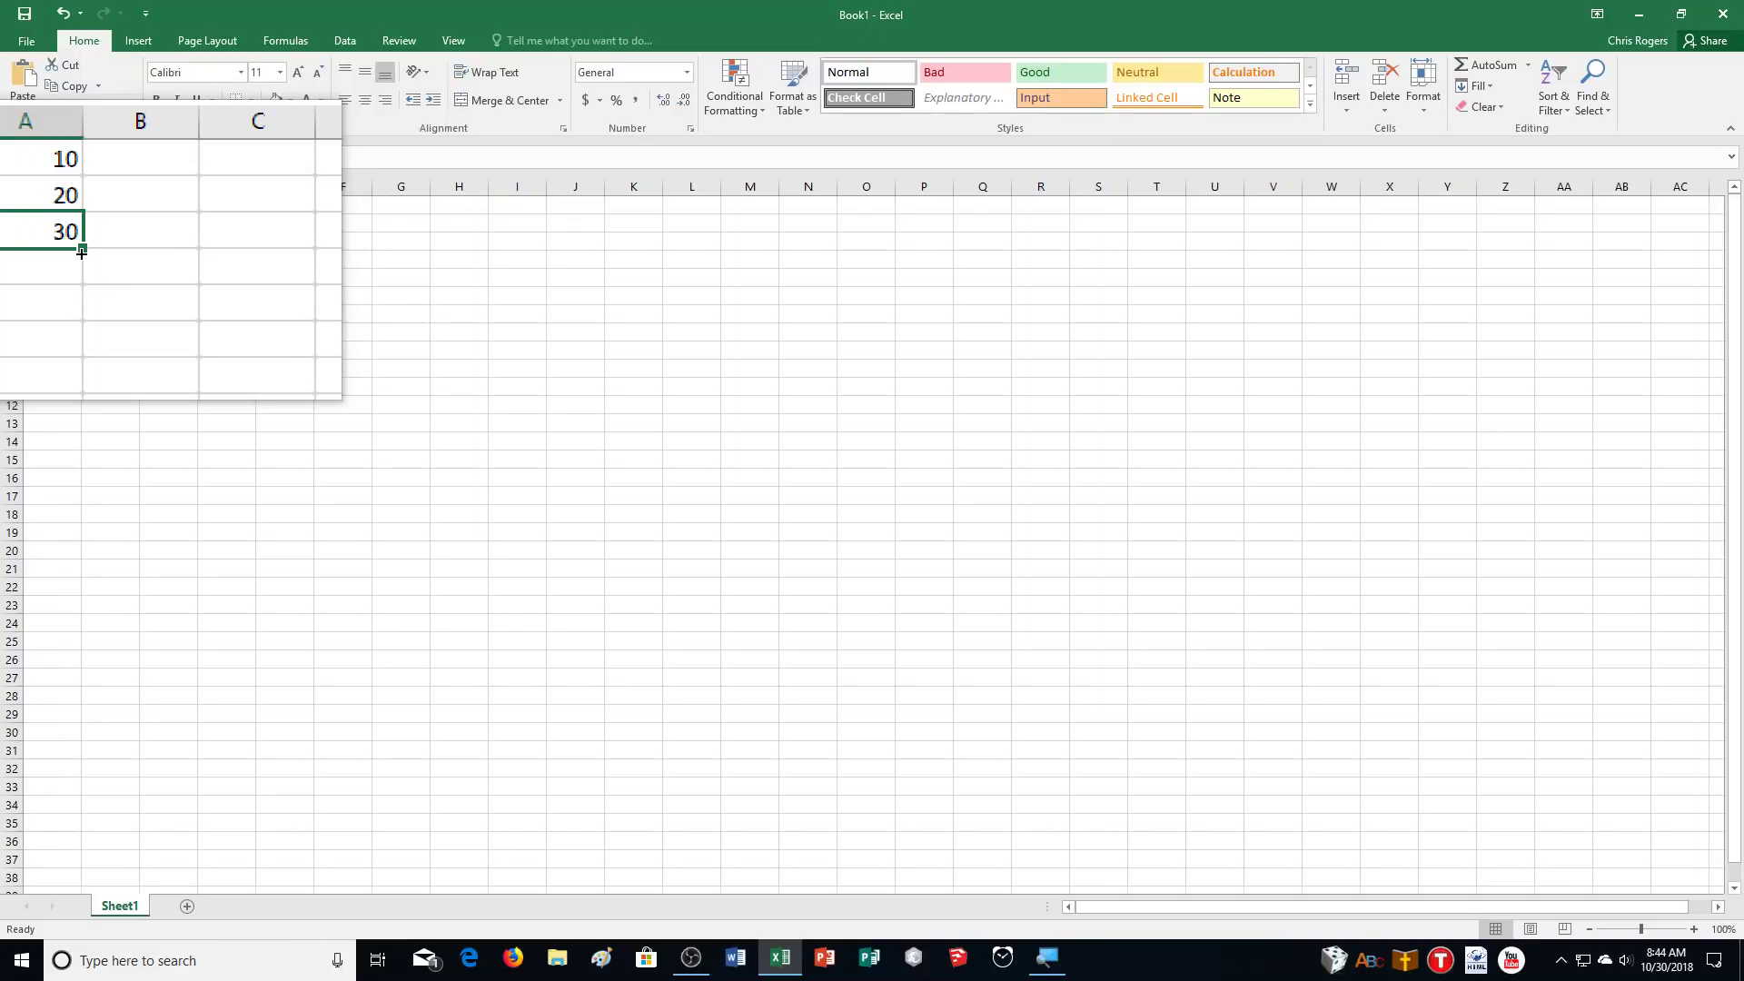
pyautogui.moveTo(81, 252); pyautogui.dragTo(81, 396)
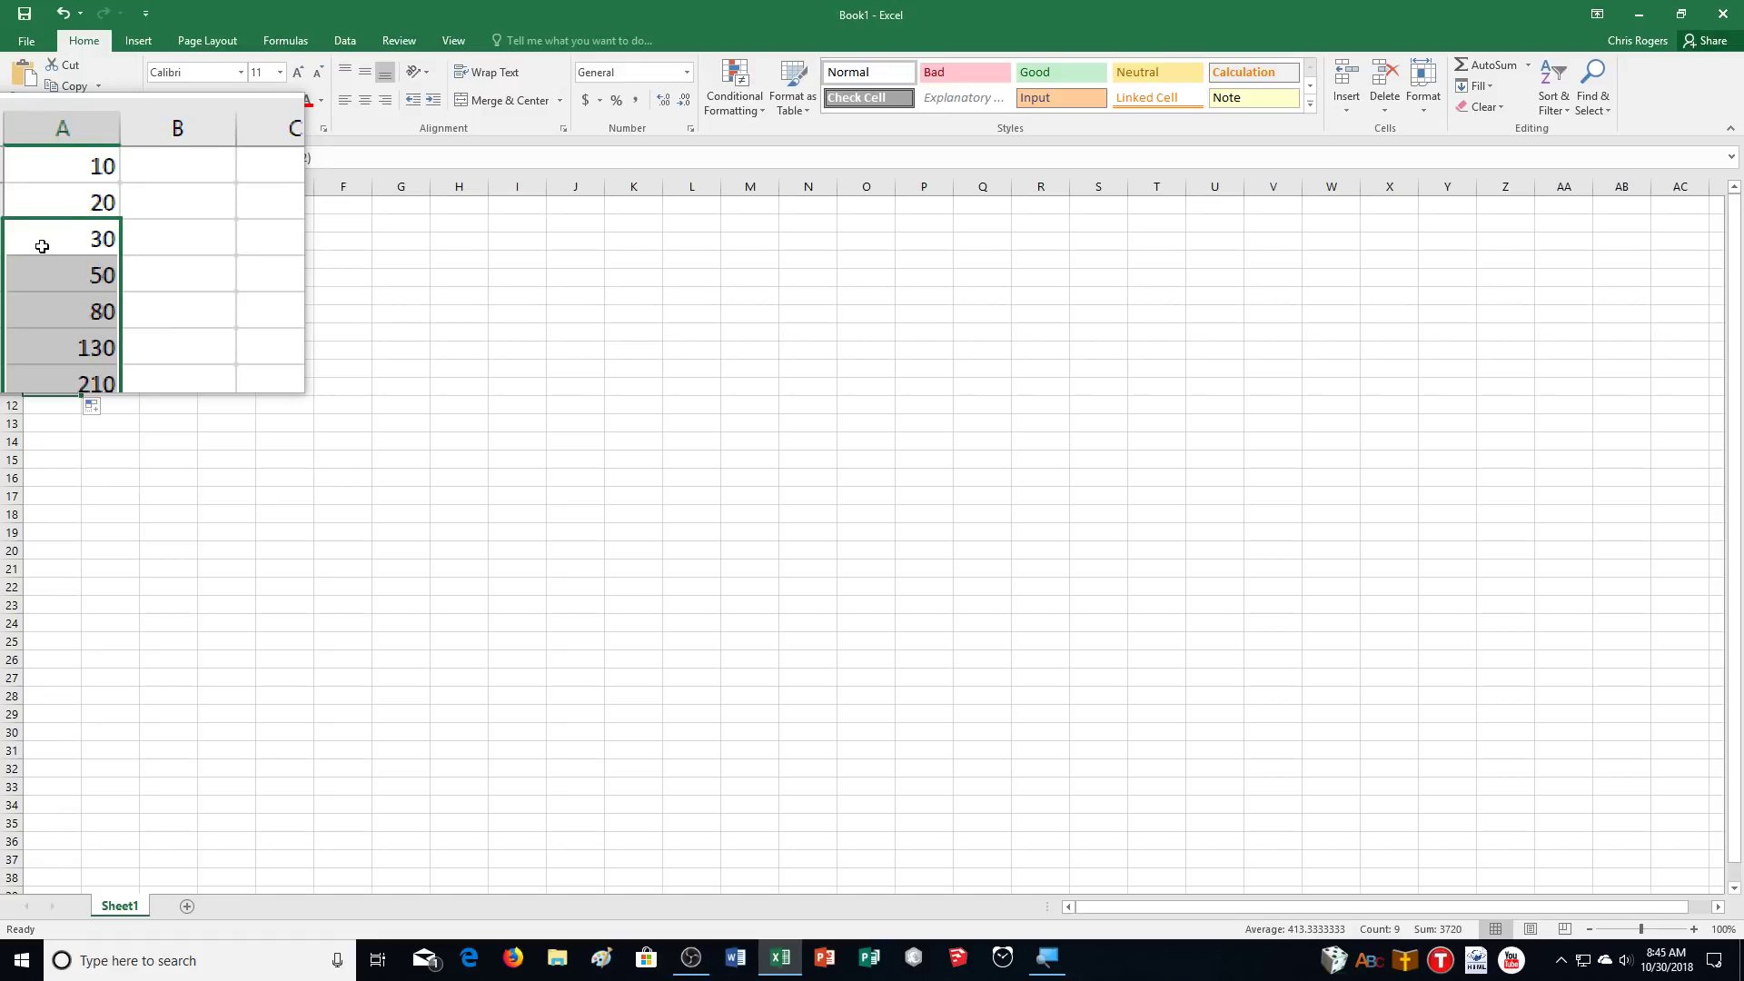
pyautogui.moveTo(42, 246); pyautogui.dragTo(47, 246)
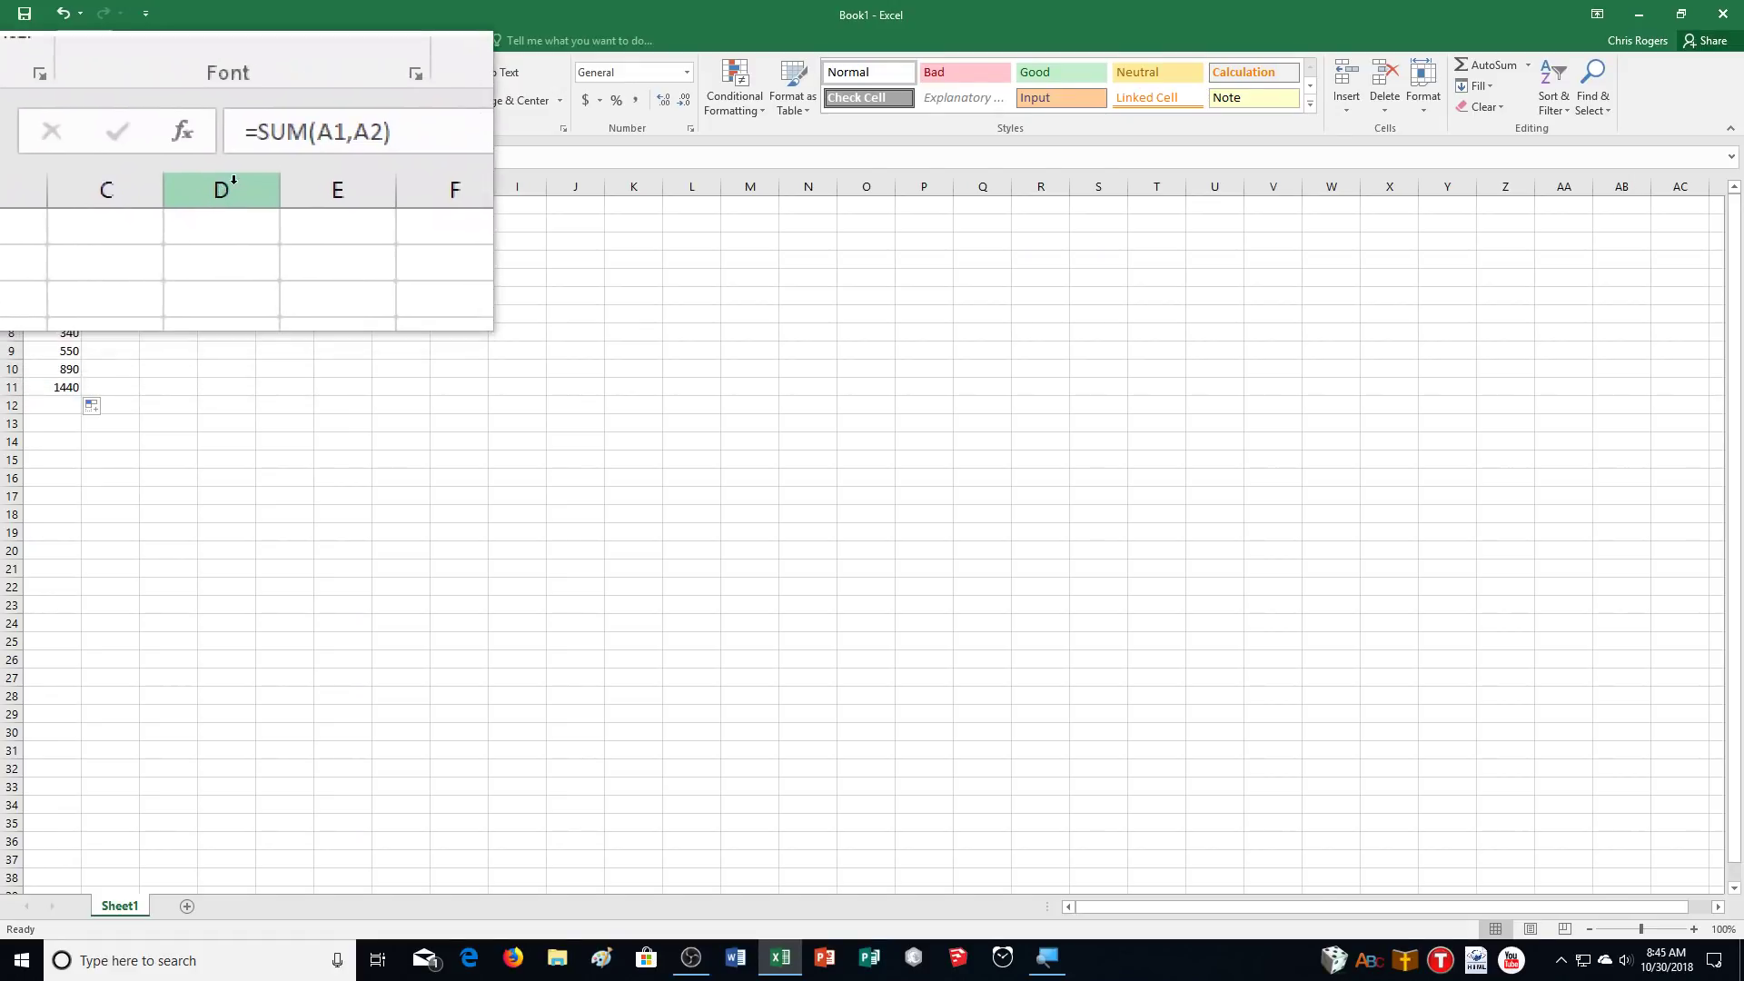
pyautogui.click(46, 255)
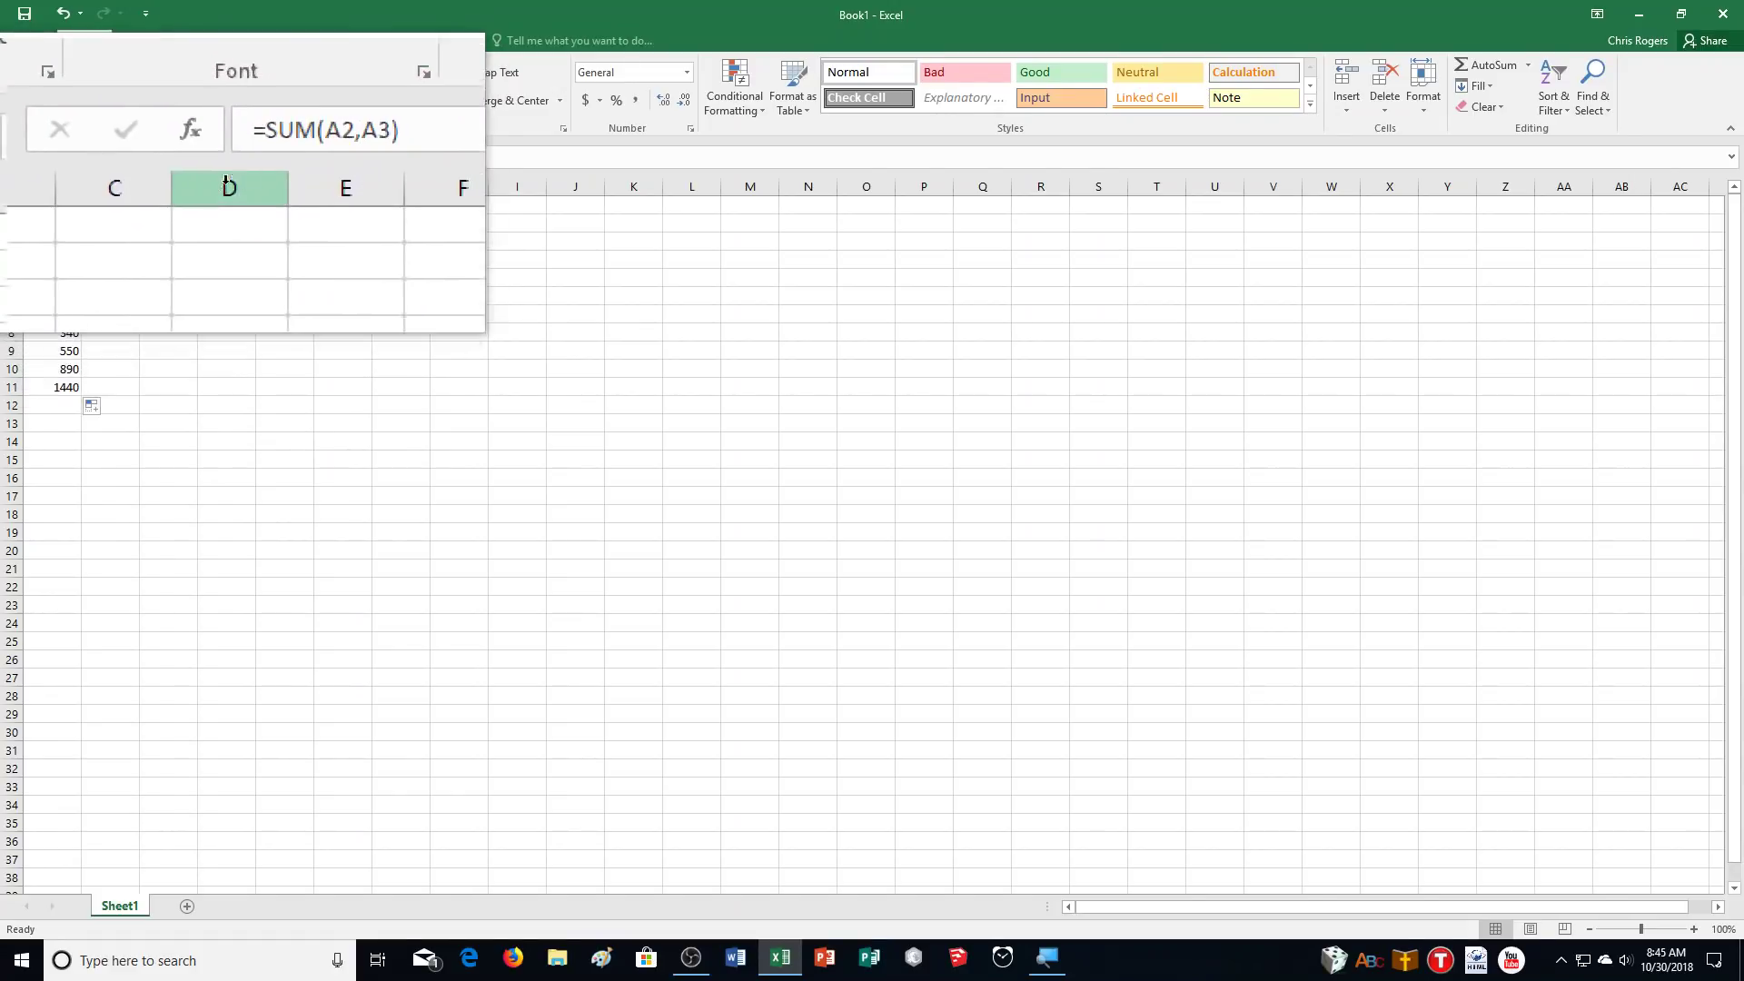
pyautogui.click(47, 278)
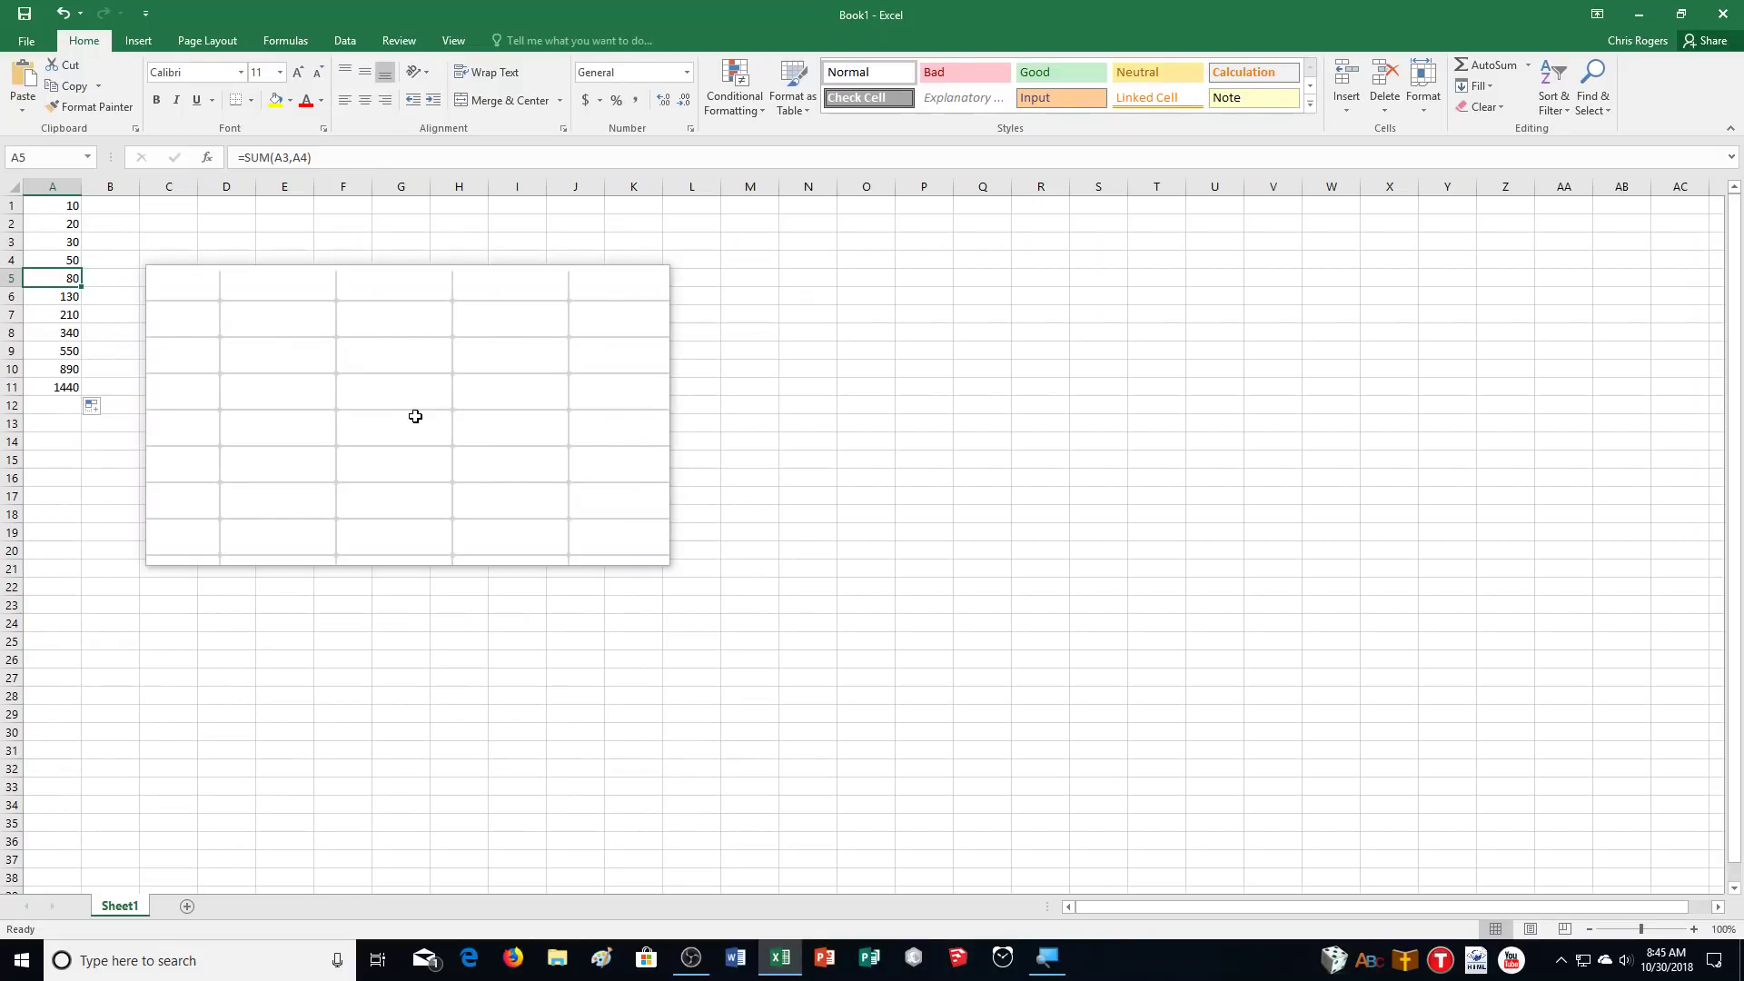
pyautogui.hotkey('ctrl', '`')
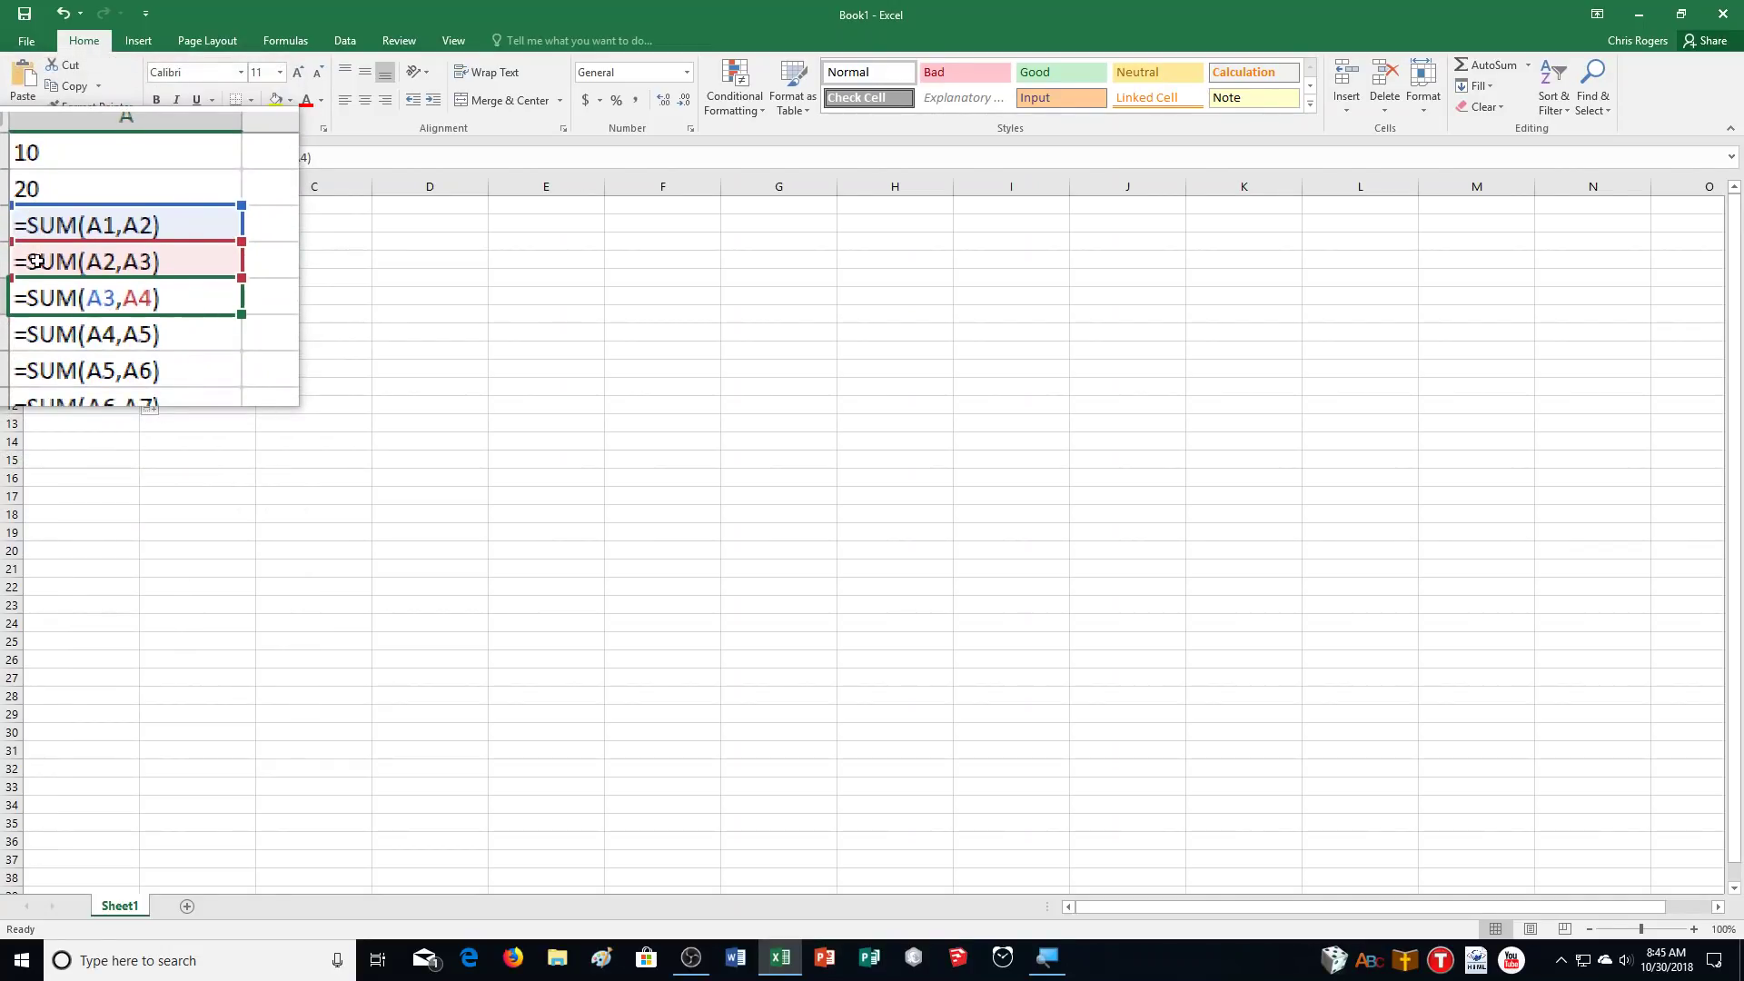
pyautogui.hotkey('ctrl', '`')
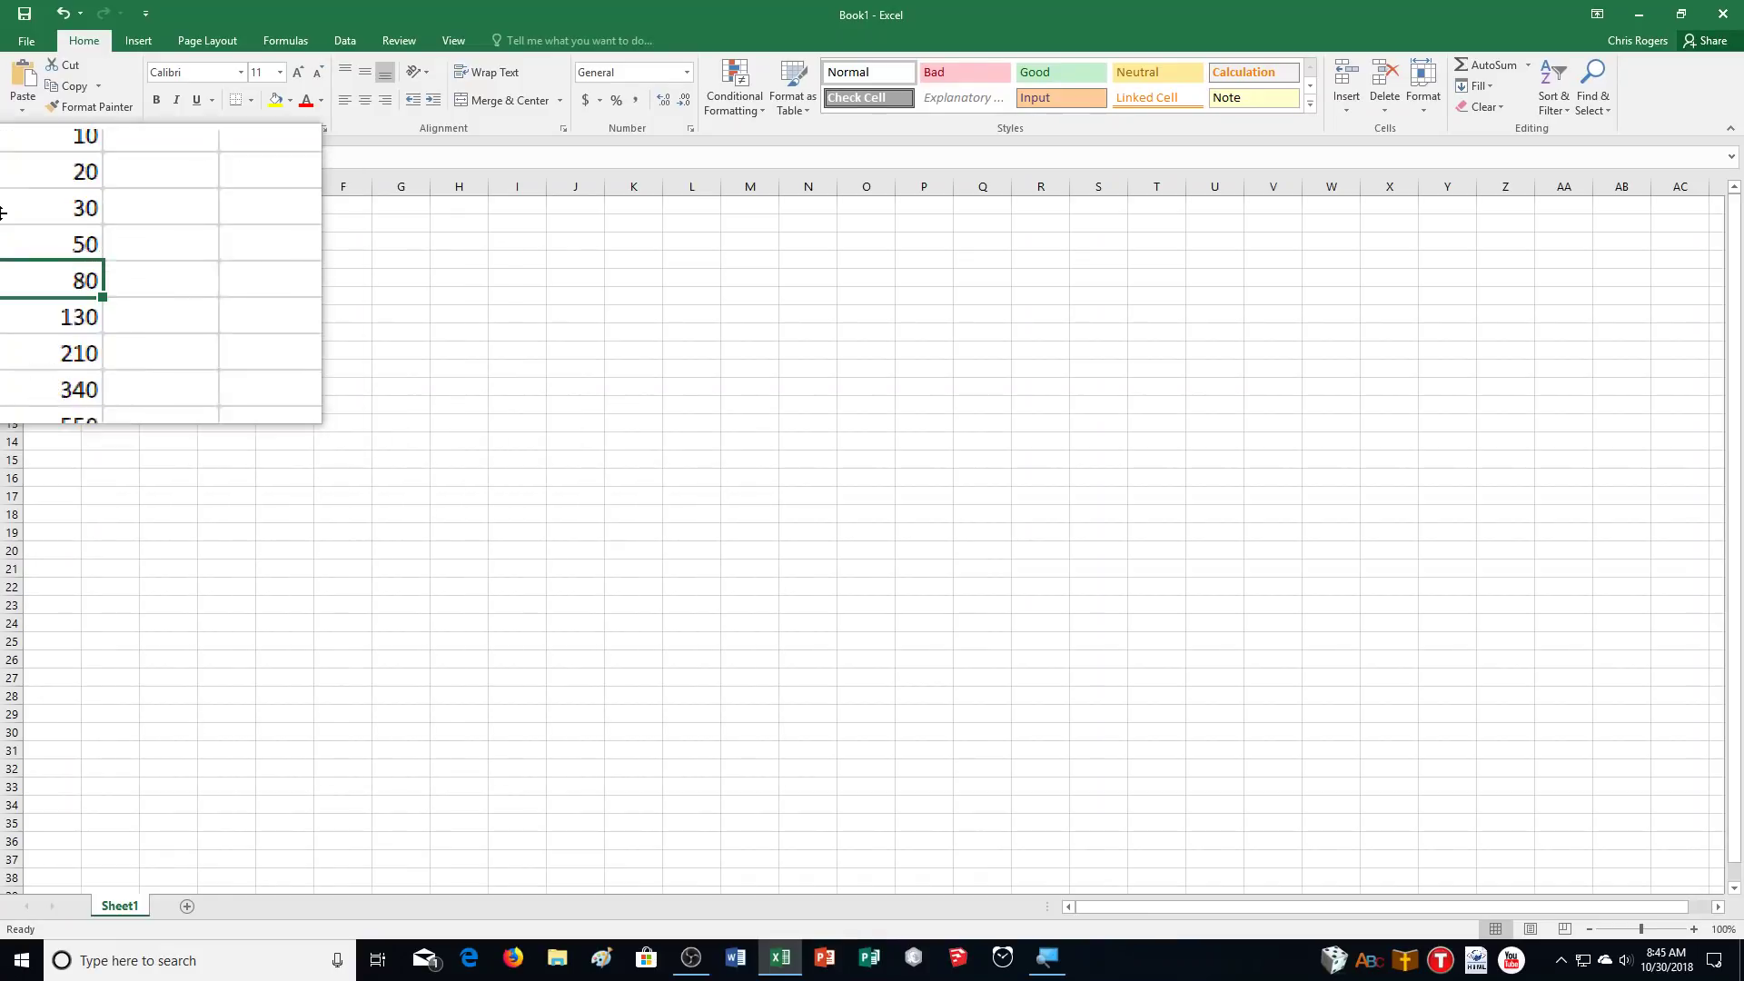
# Open the student's e01h1Markup workbook from the CA Demonstration folder.
pyautogui.click(27, 41)
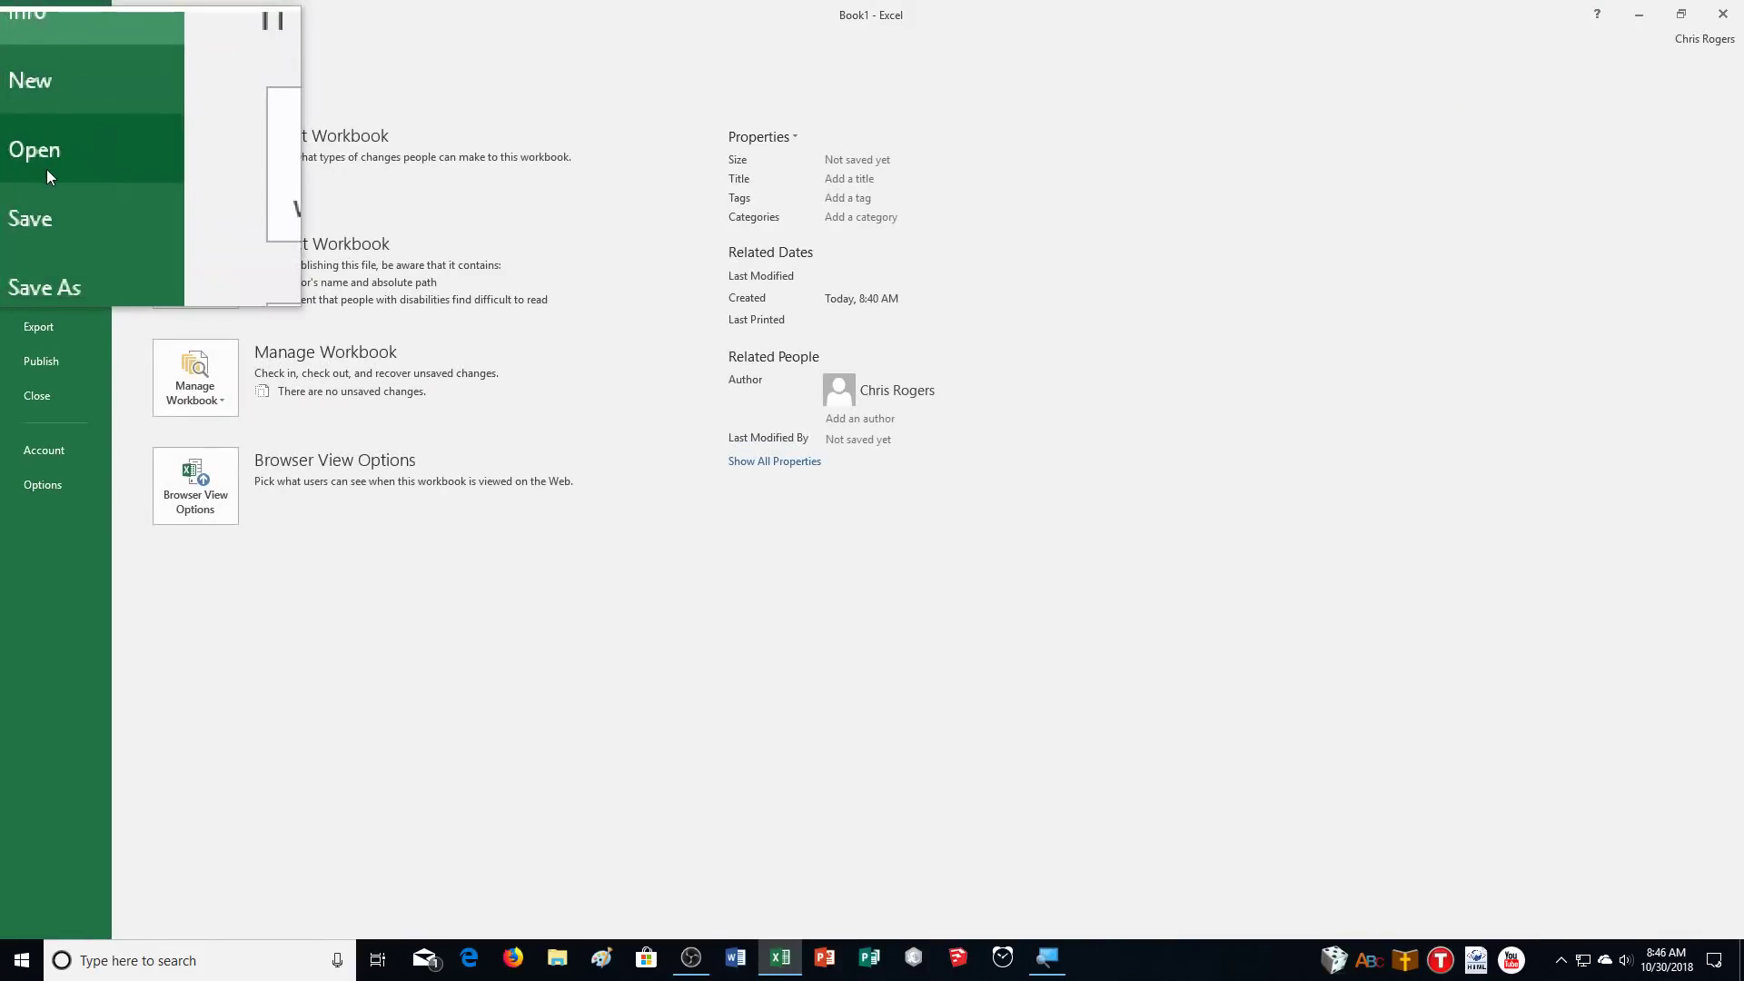
pyautogui.click(46, 162)
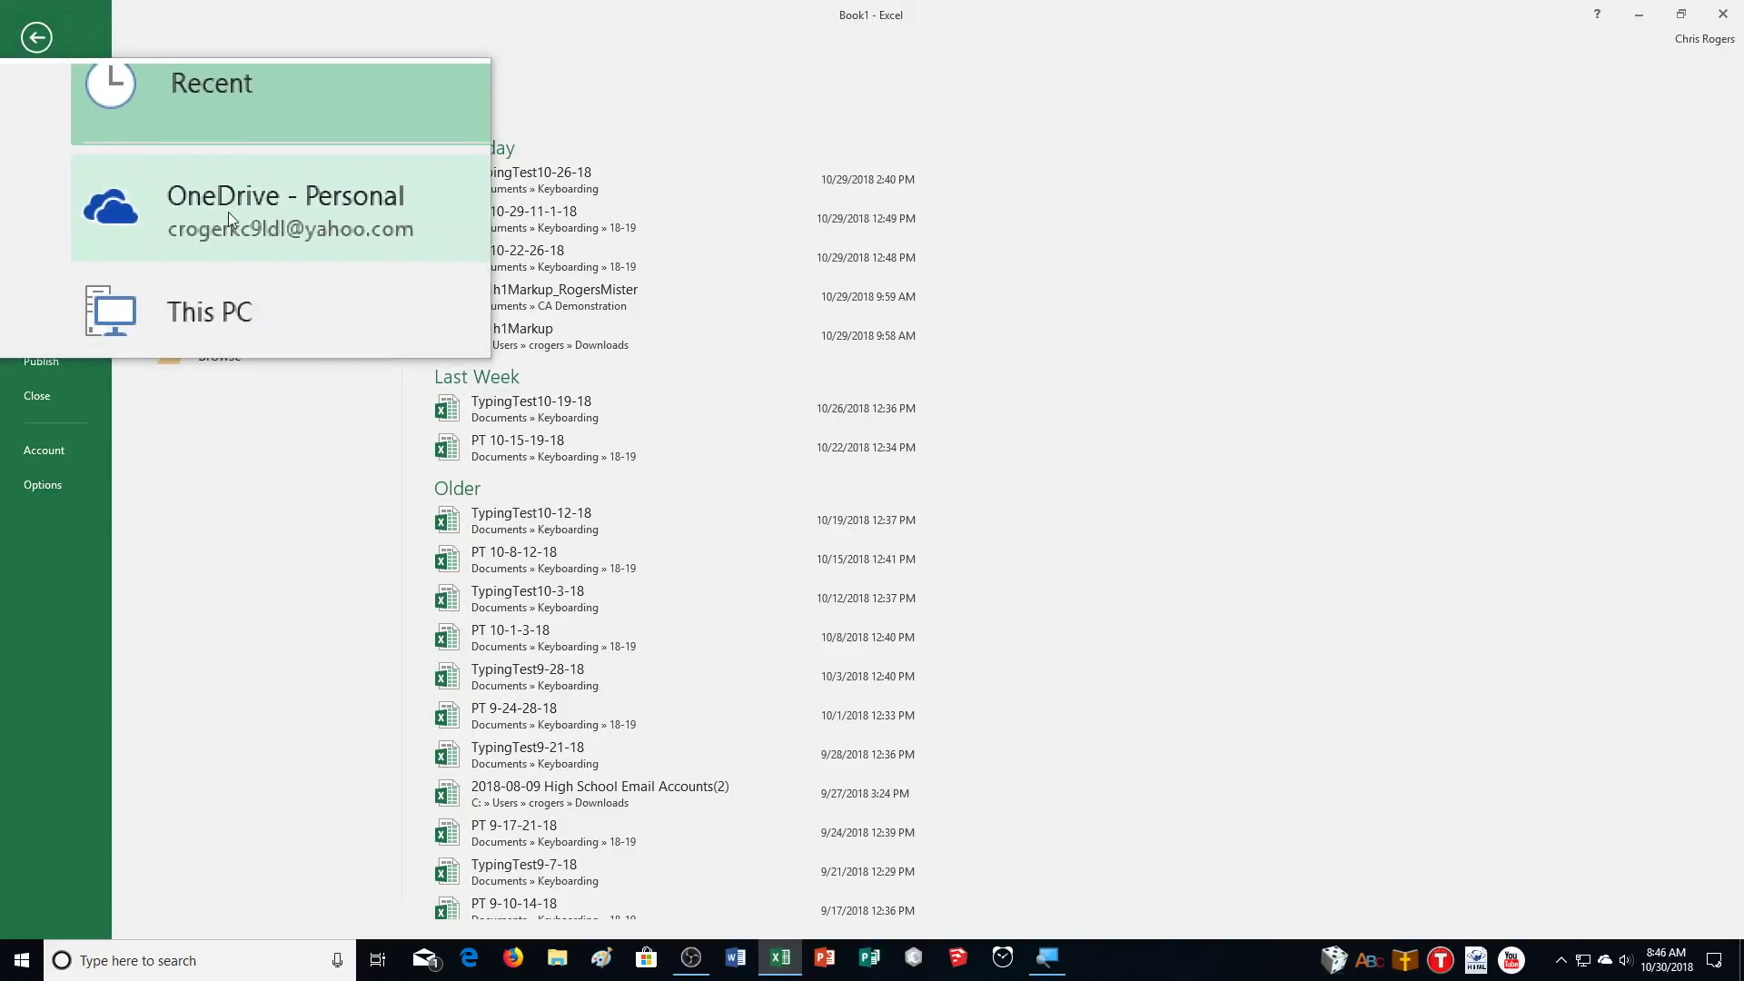
pyautogui.click(228, 209)
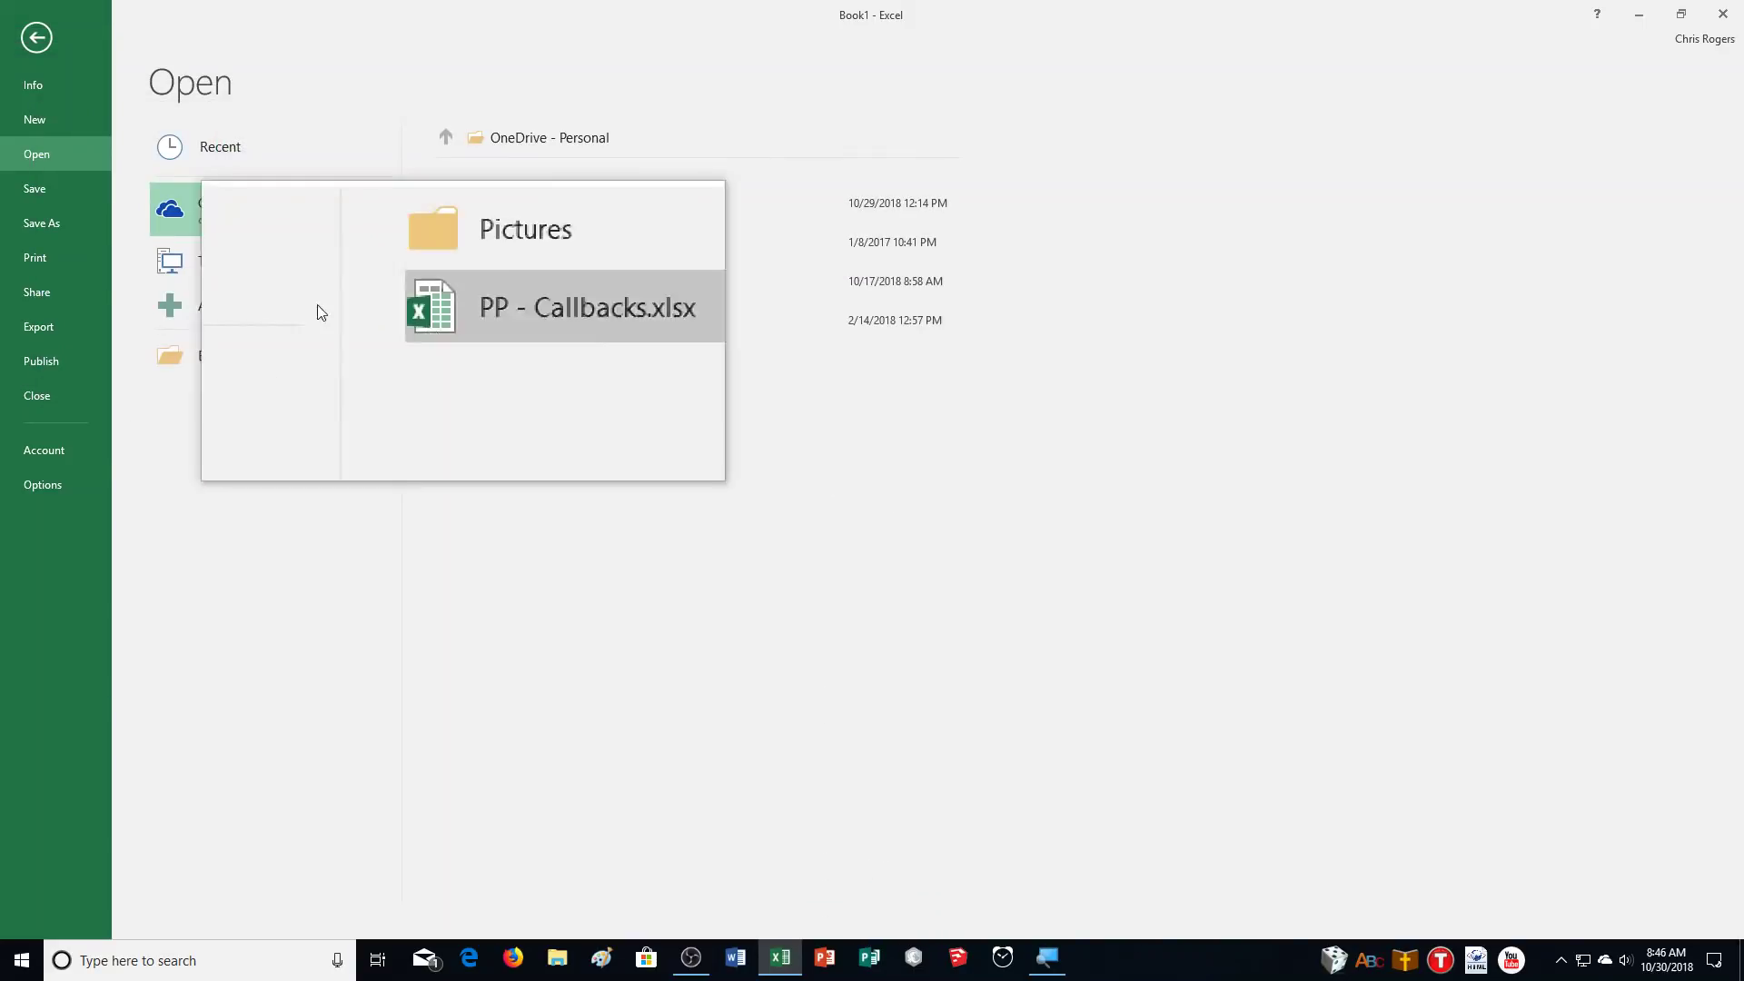
pyautogui.click(300, 259)
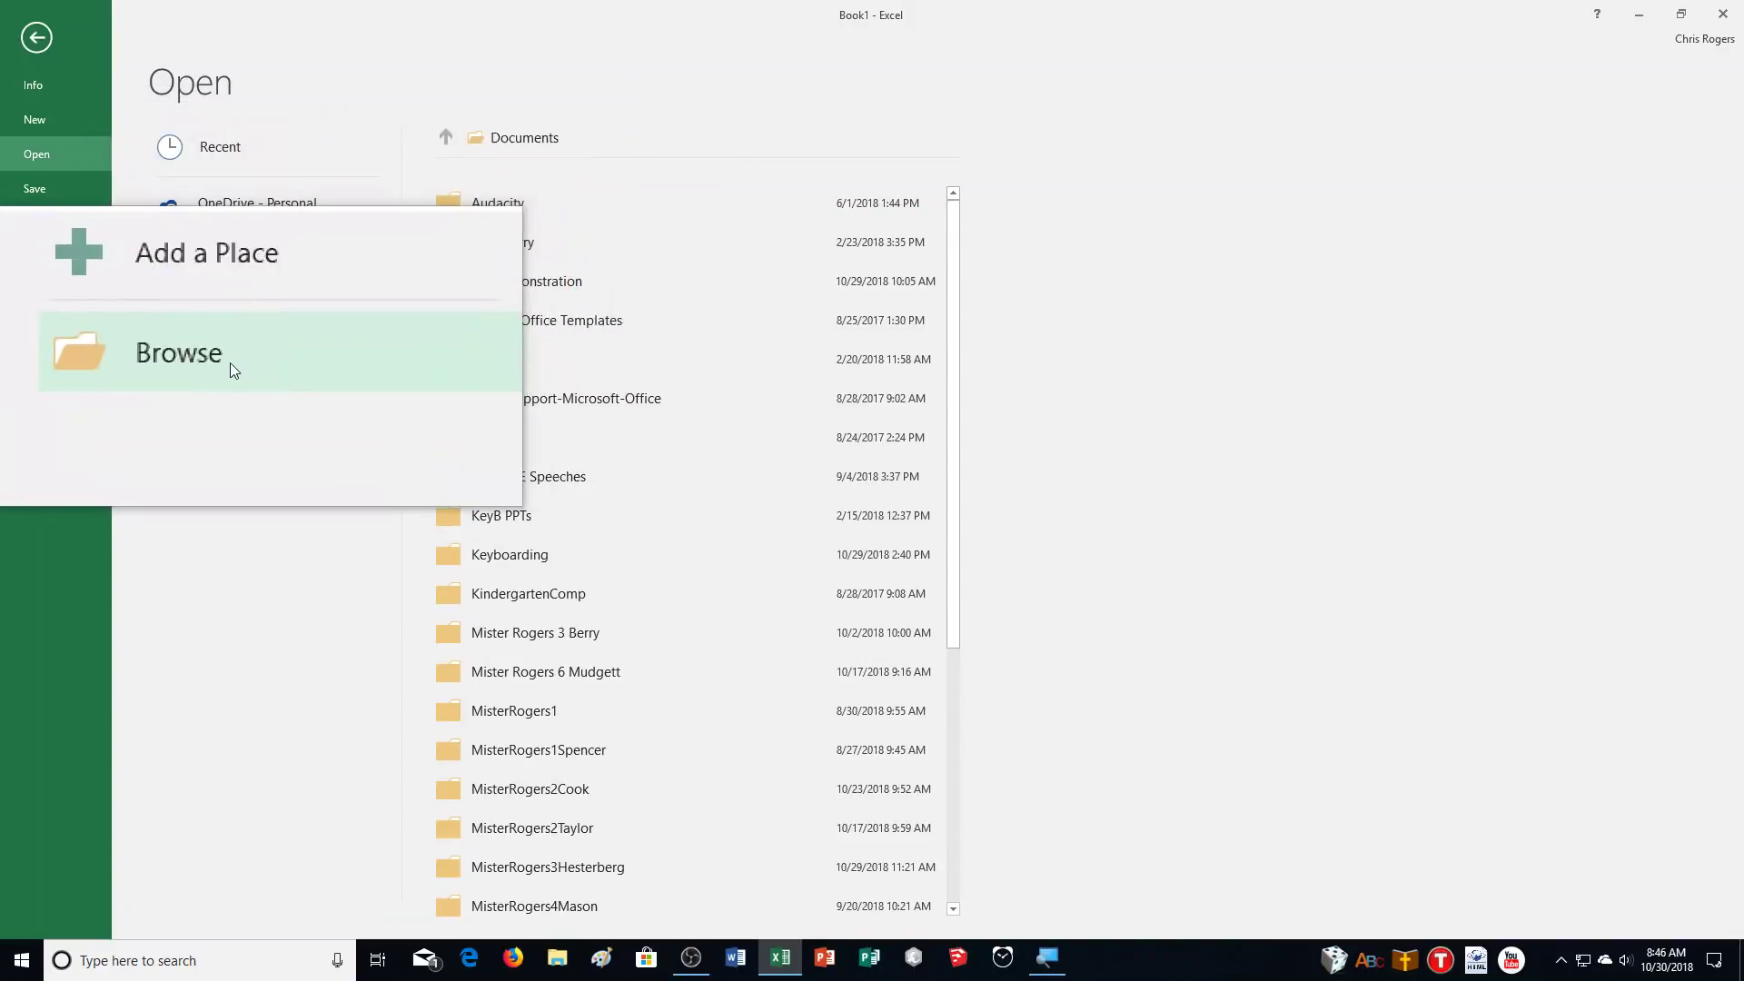
pyautogui.click(218, 364)
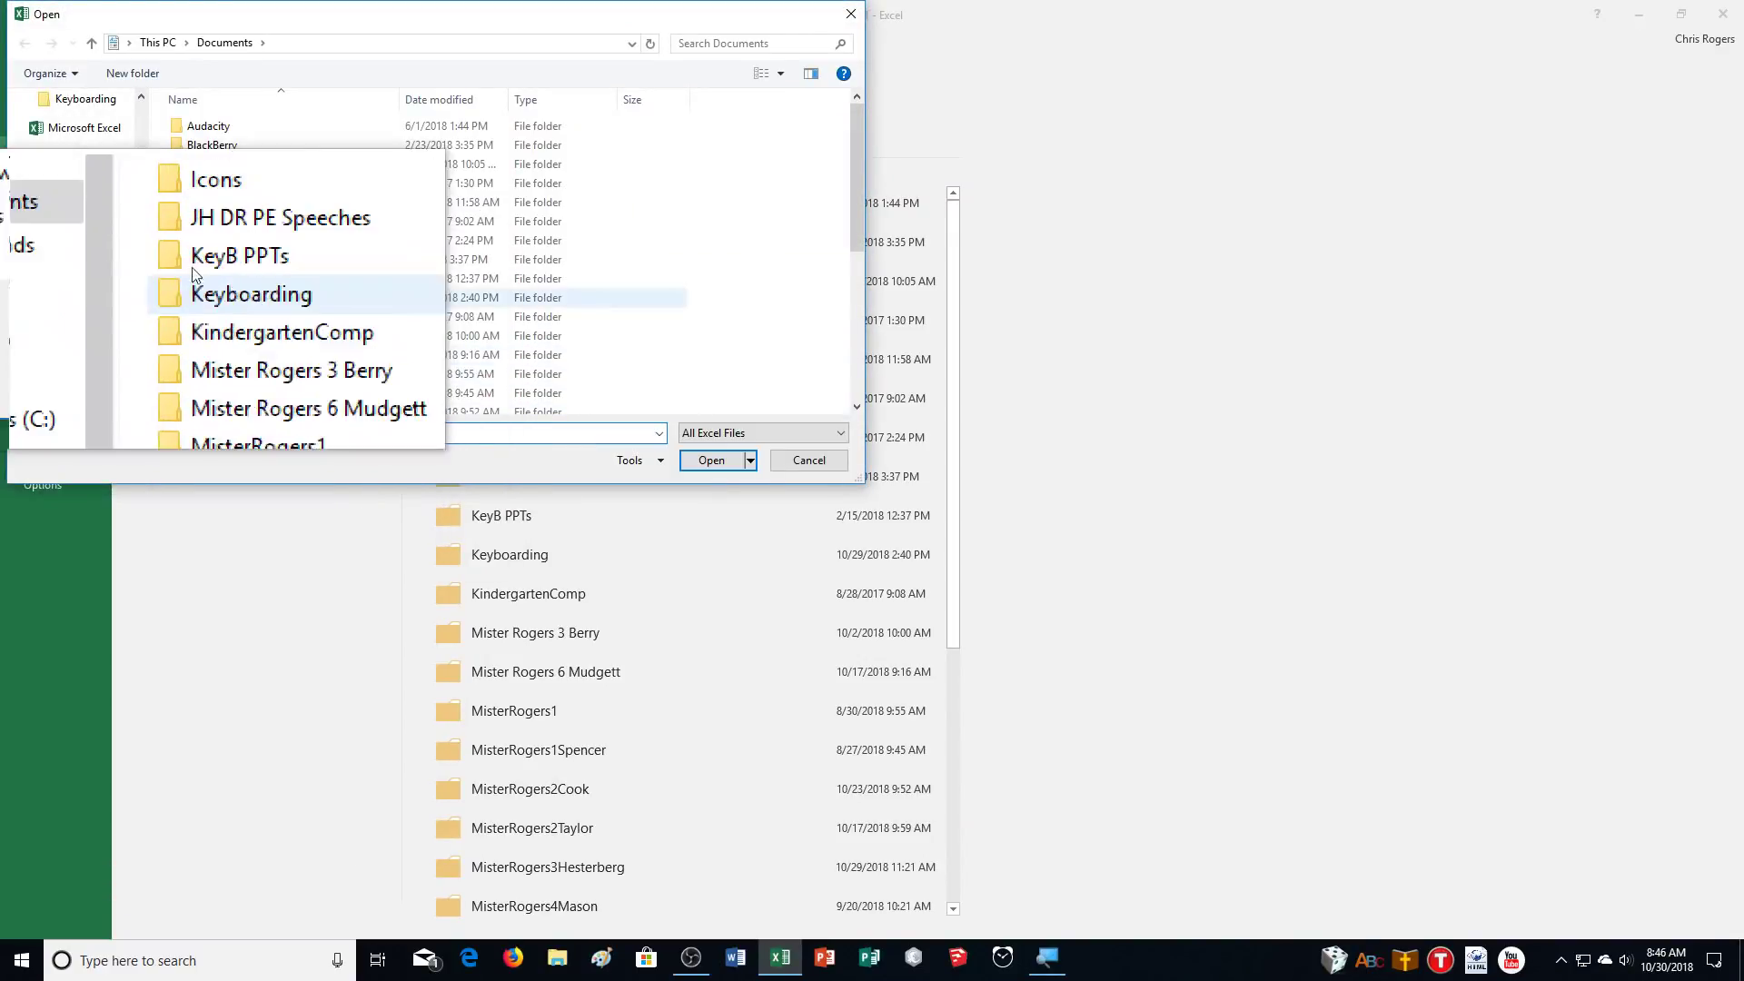
pyautogui.doubleClick(222, 165)
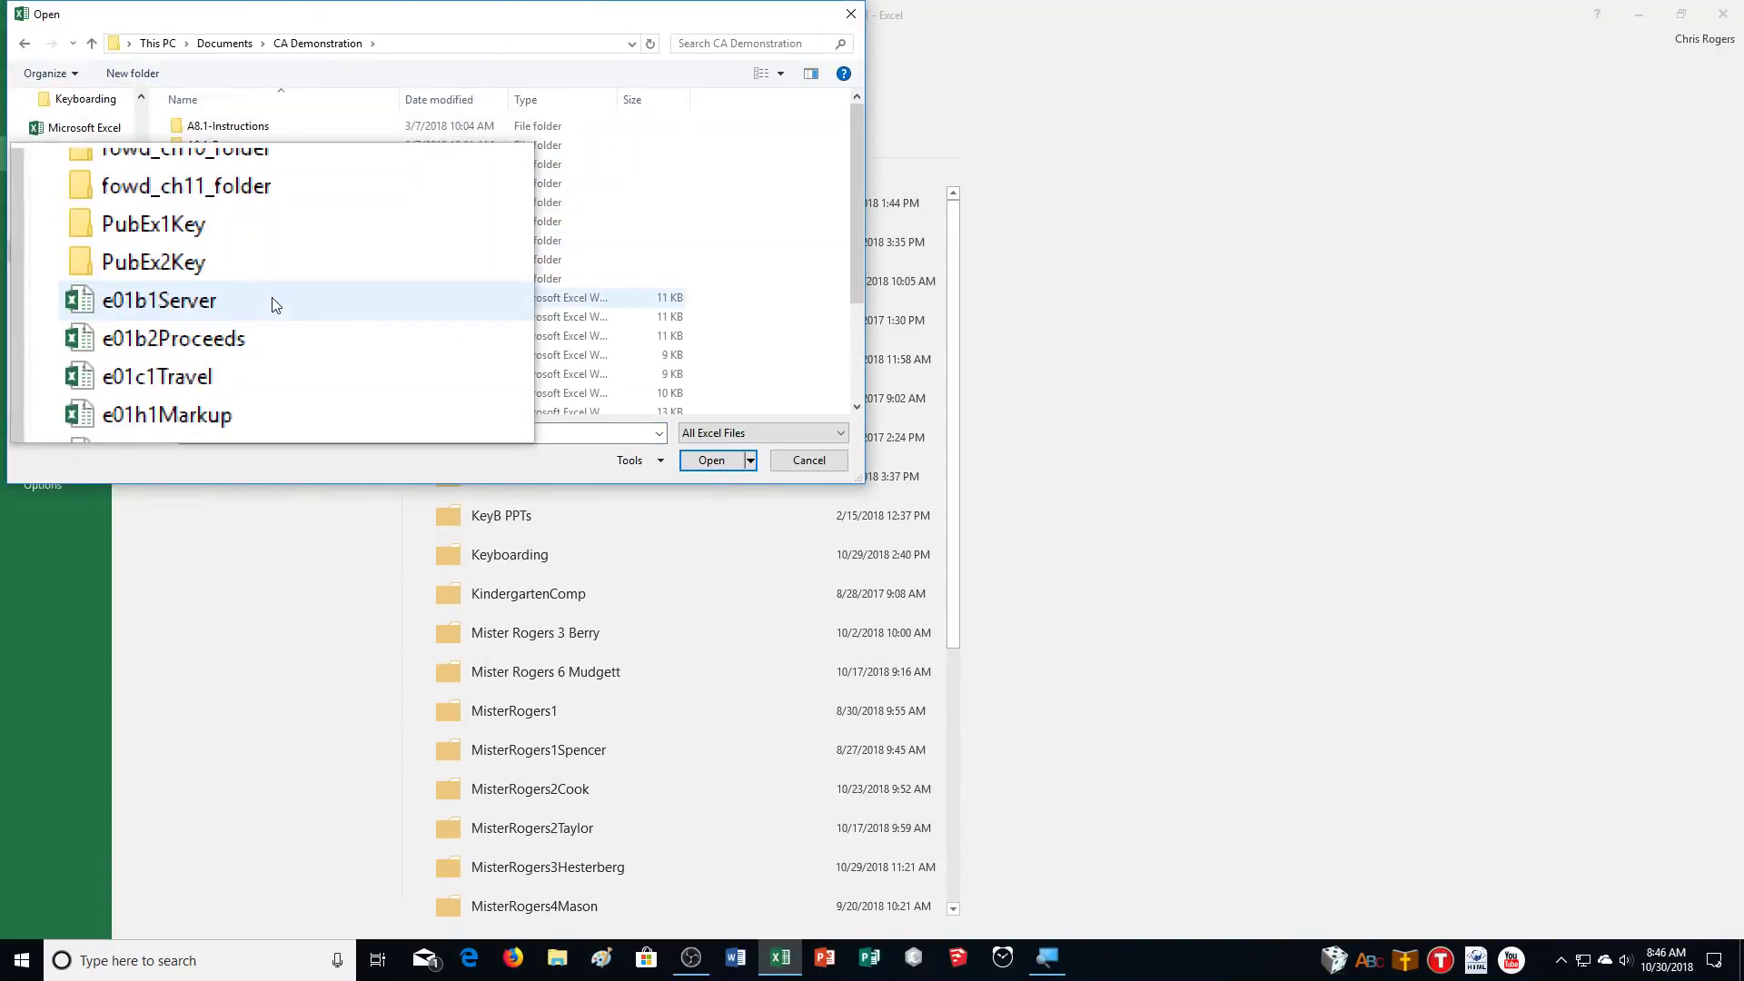
pyautogui.scroll(-2, 270, 300)
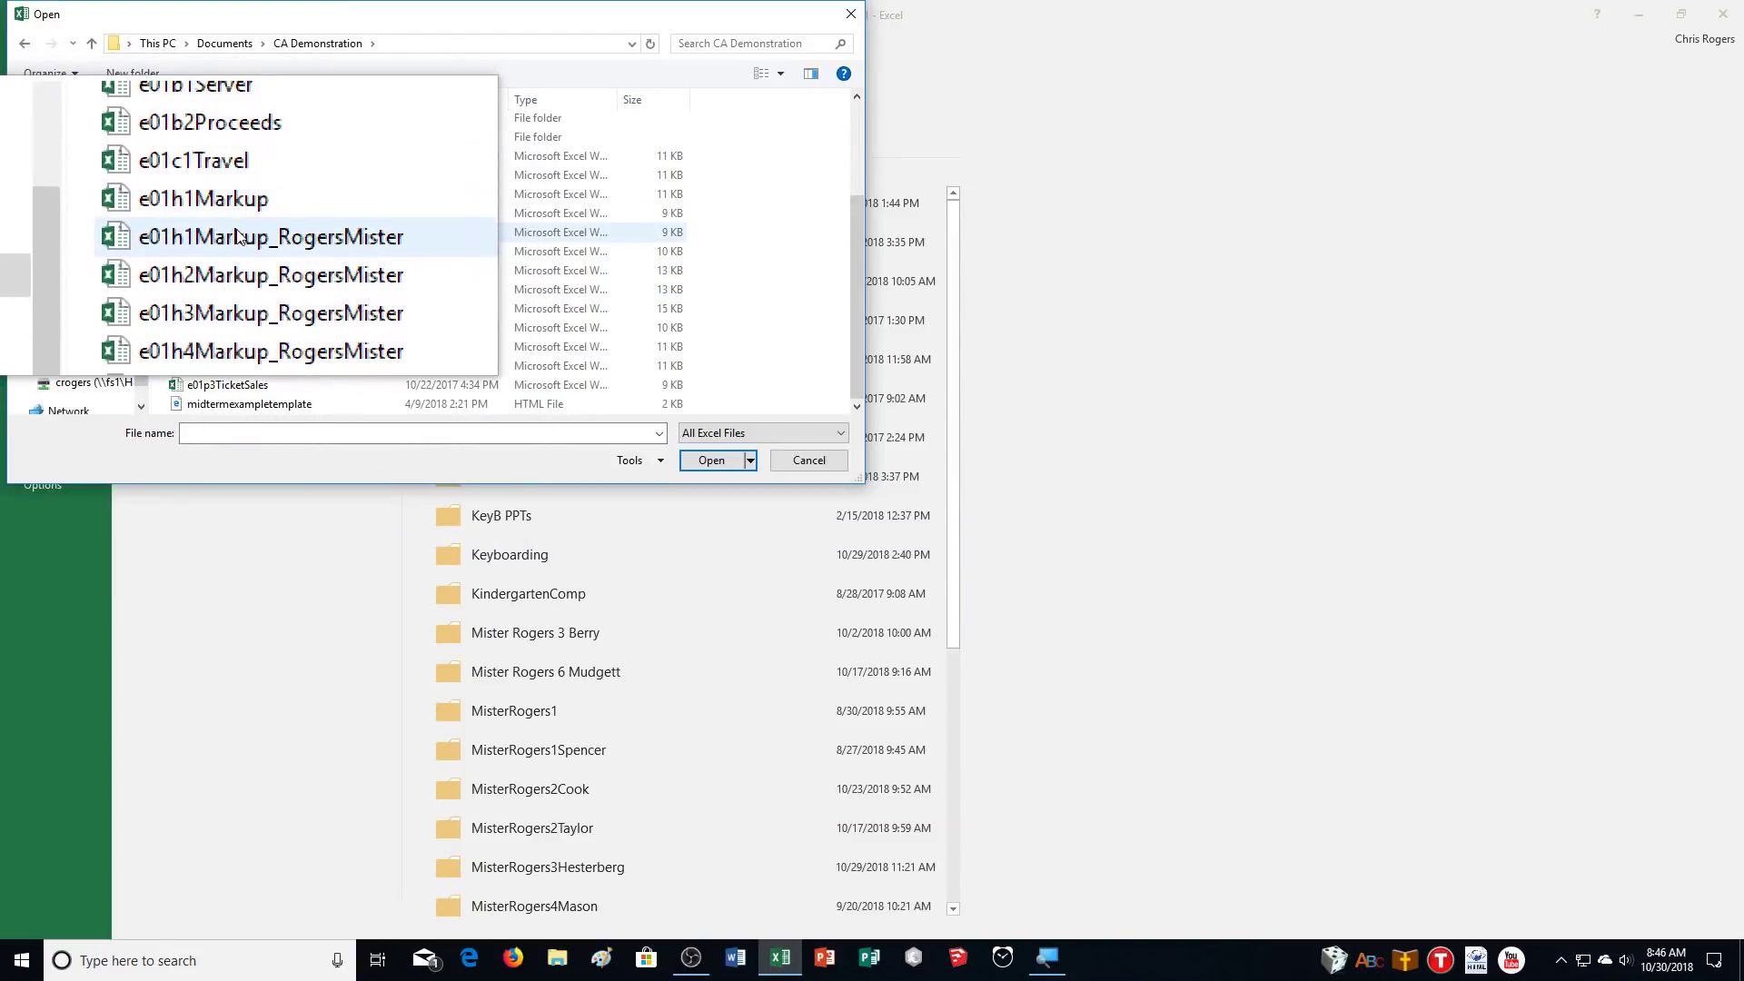
pyautogui.doubleClick(227, 232)
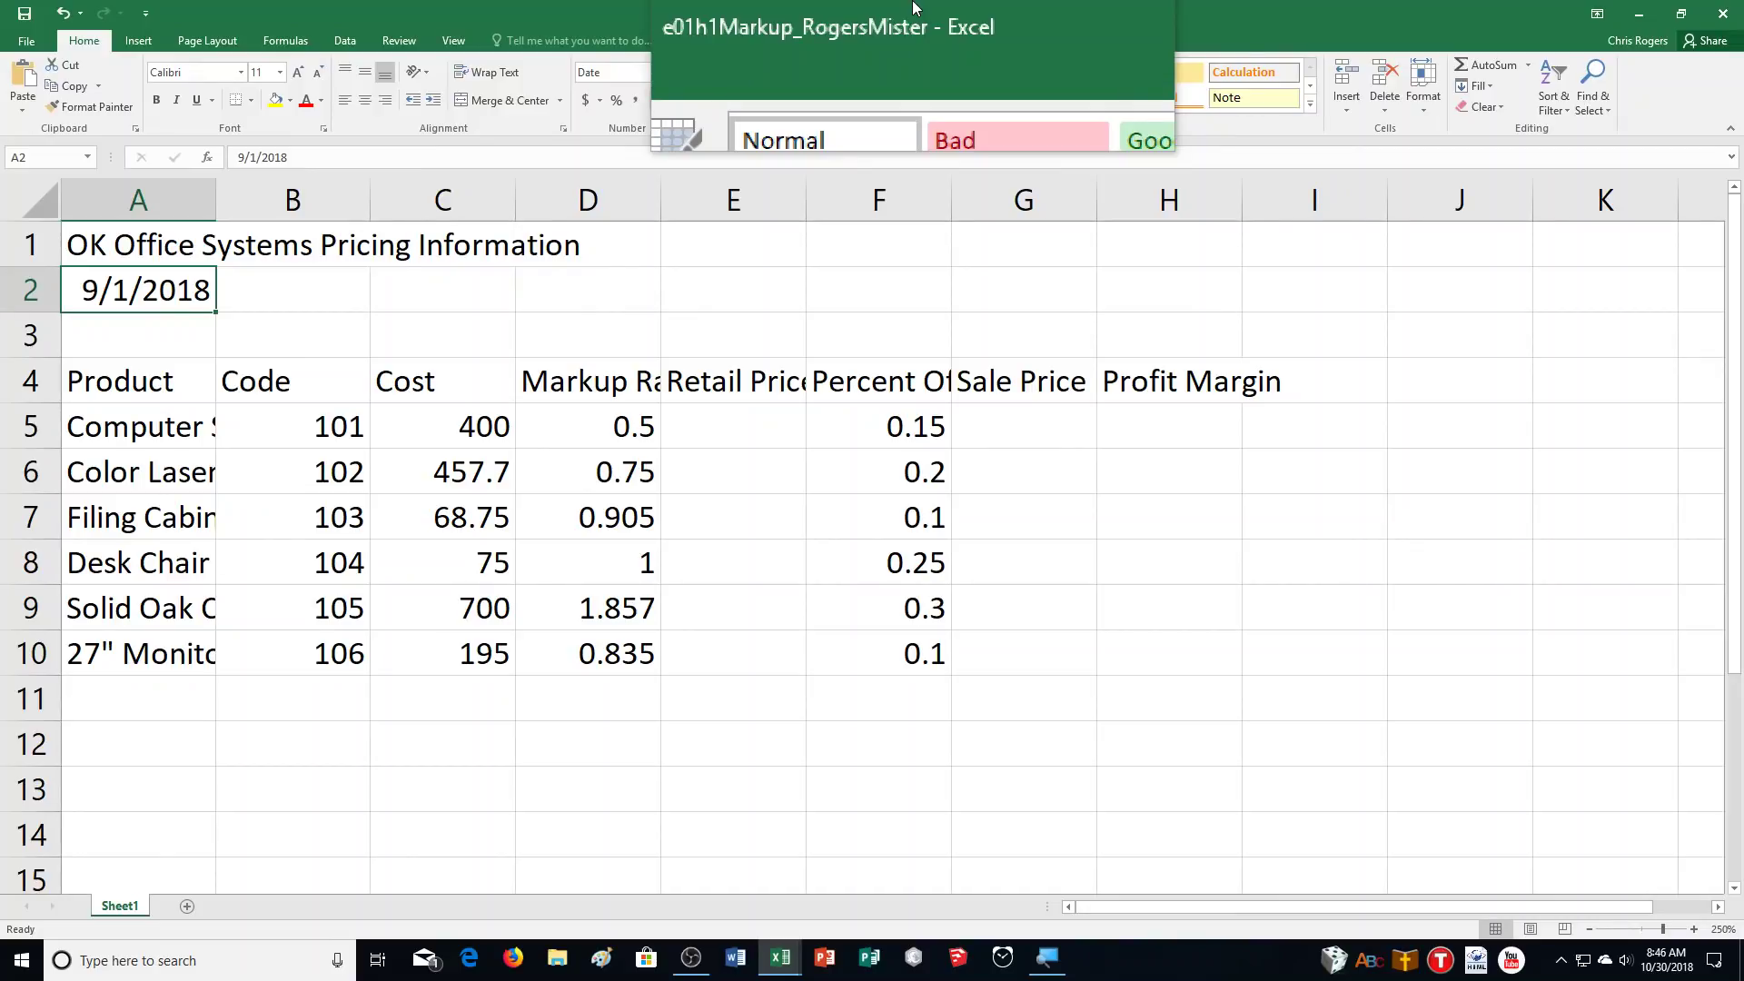
# Save the workbook with e01h1 changed to e01h2 in its name, replacing the existing file.
pyautogui.click(27, 41)
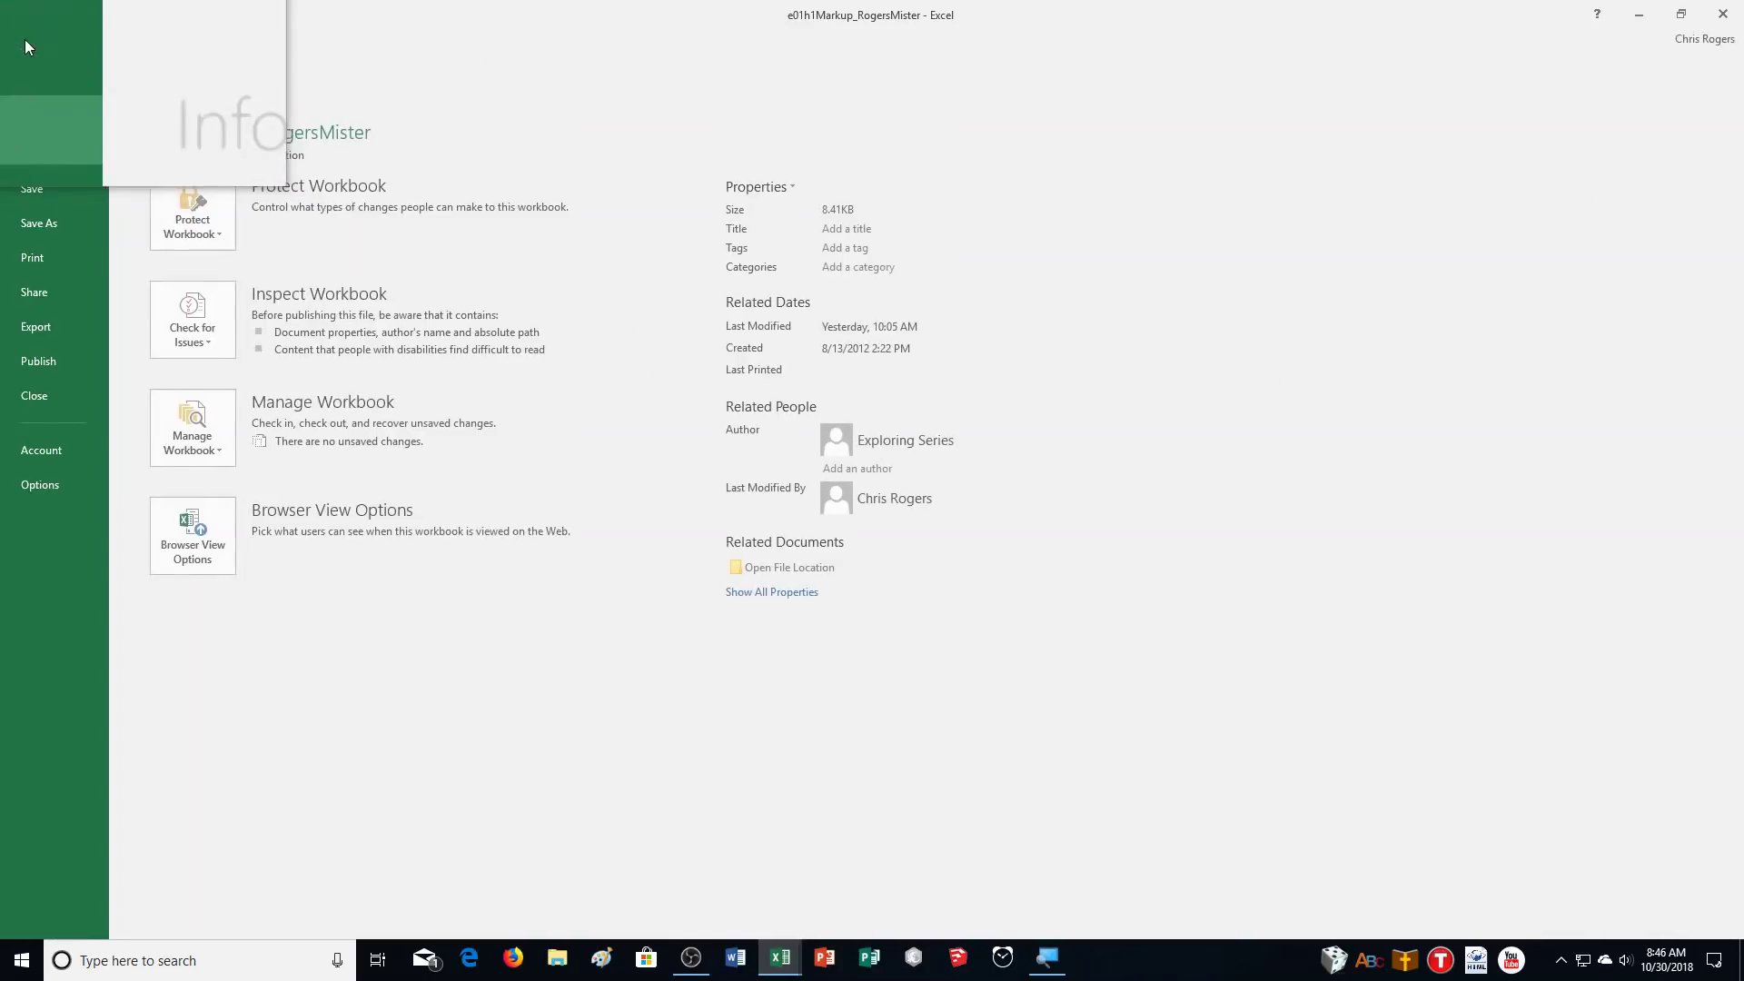
pyautogui.click(28, 224)
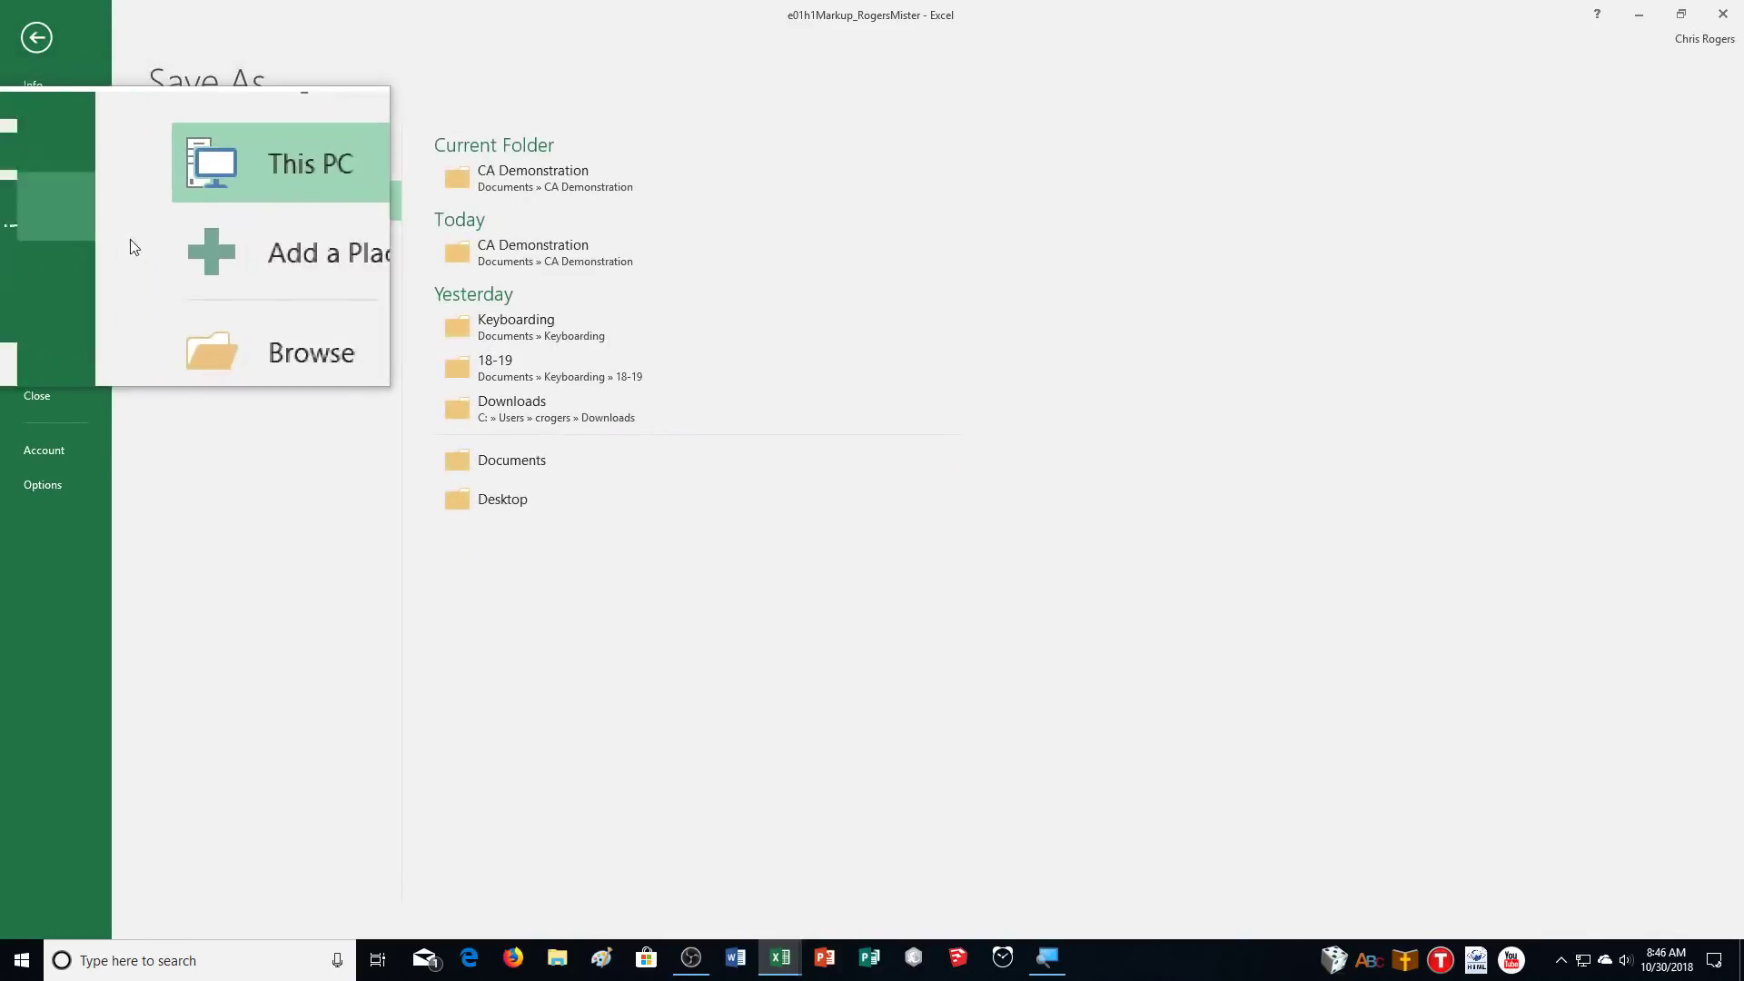
pyautogui.click(189, 292)
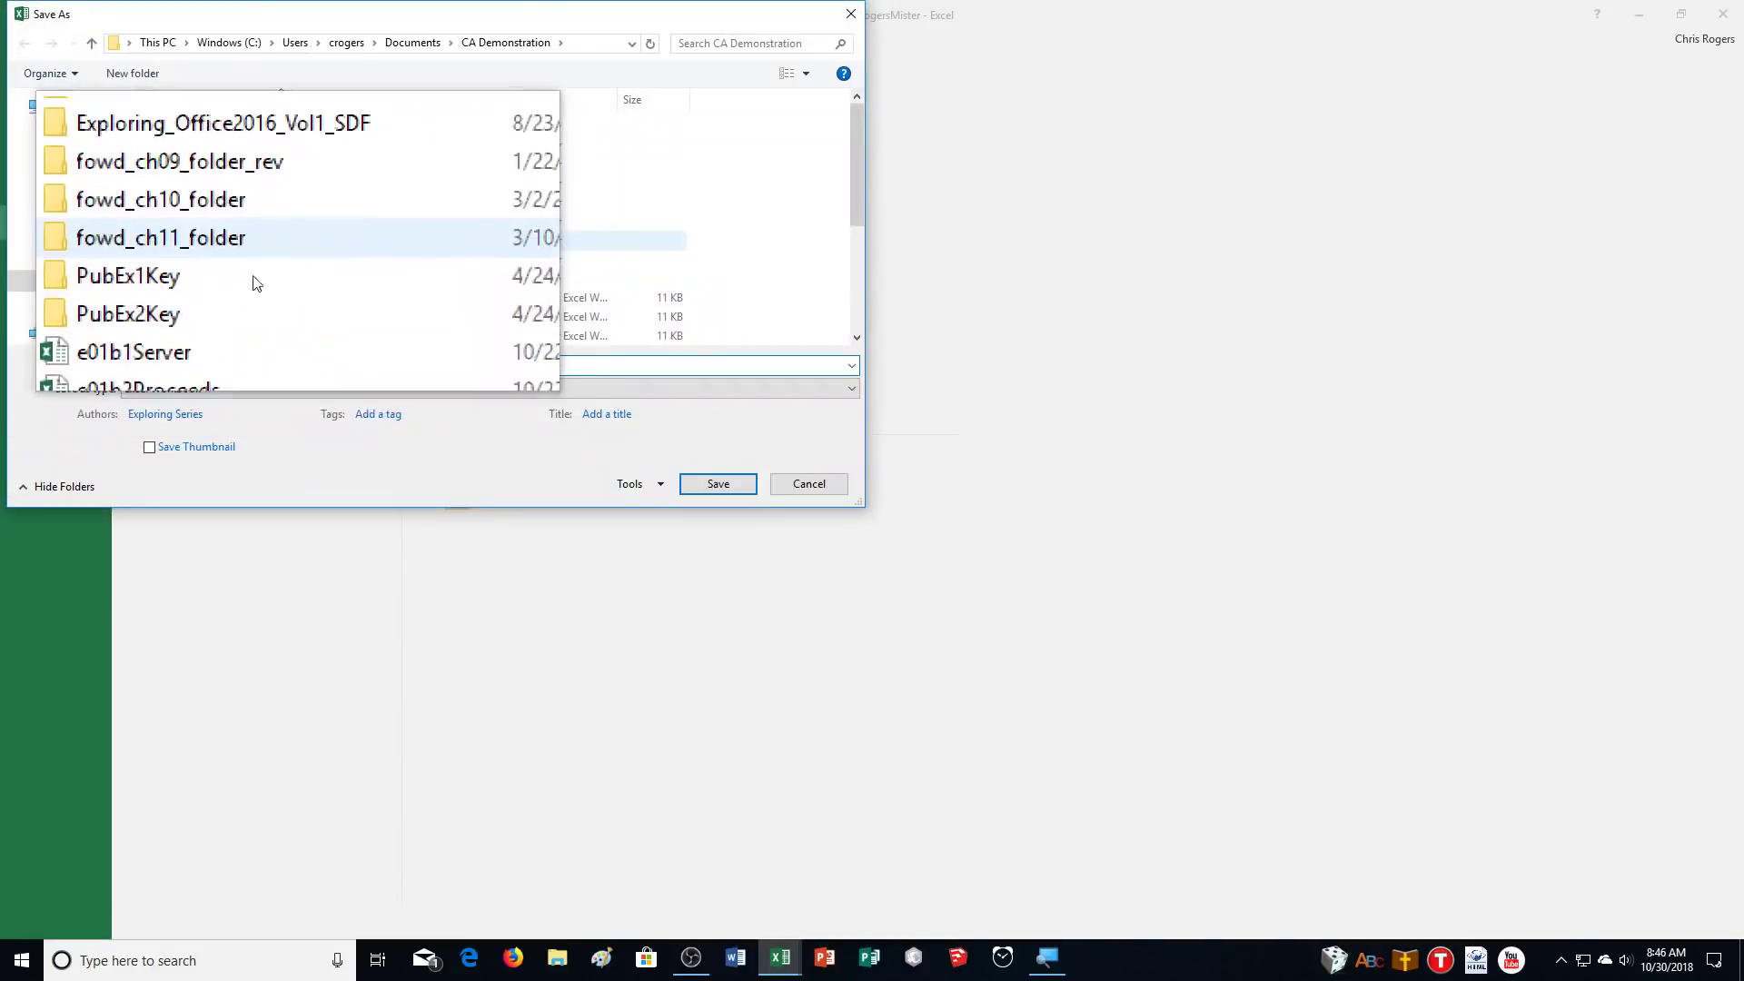
pyautogui.click(157, 365)
pyautogui.press('BackSpace')
pyautogui.write('2Markup_RogersMister')
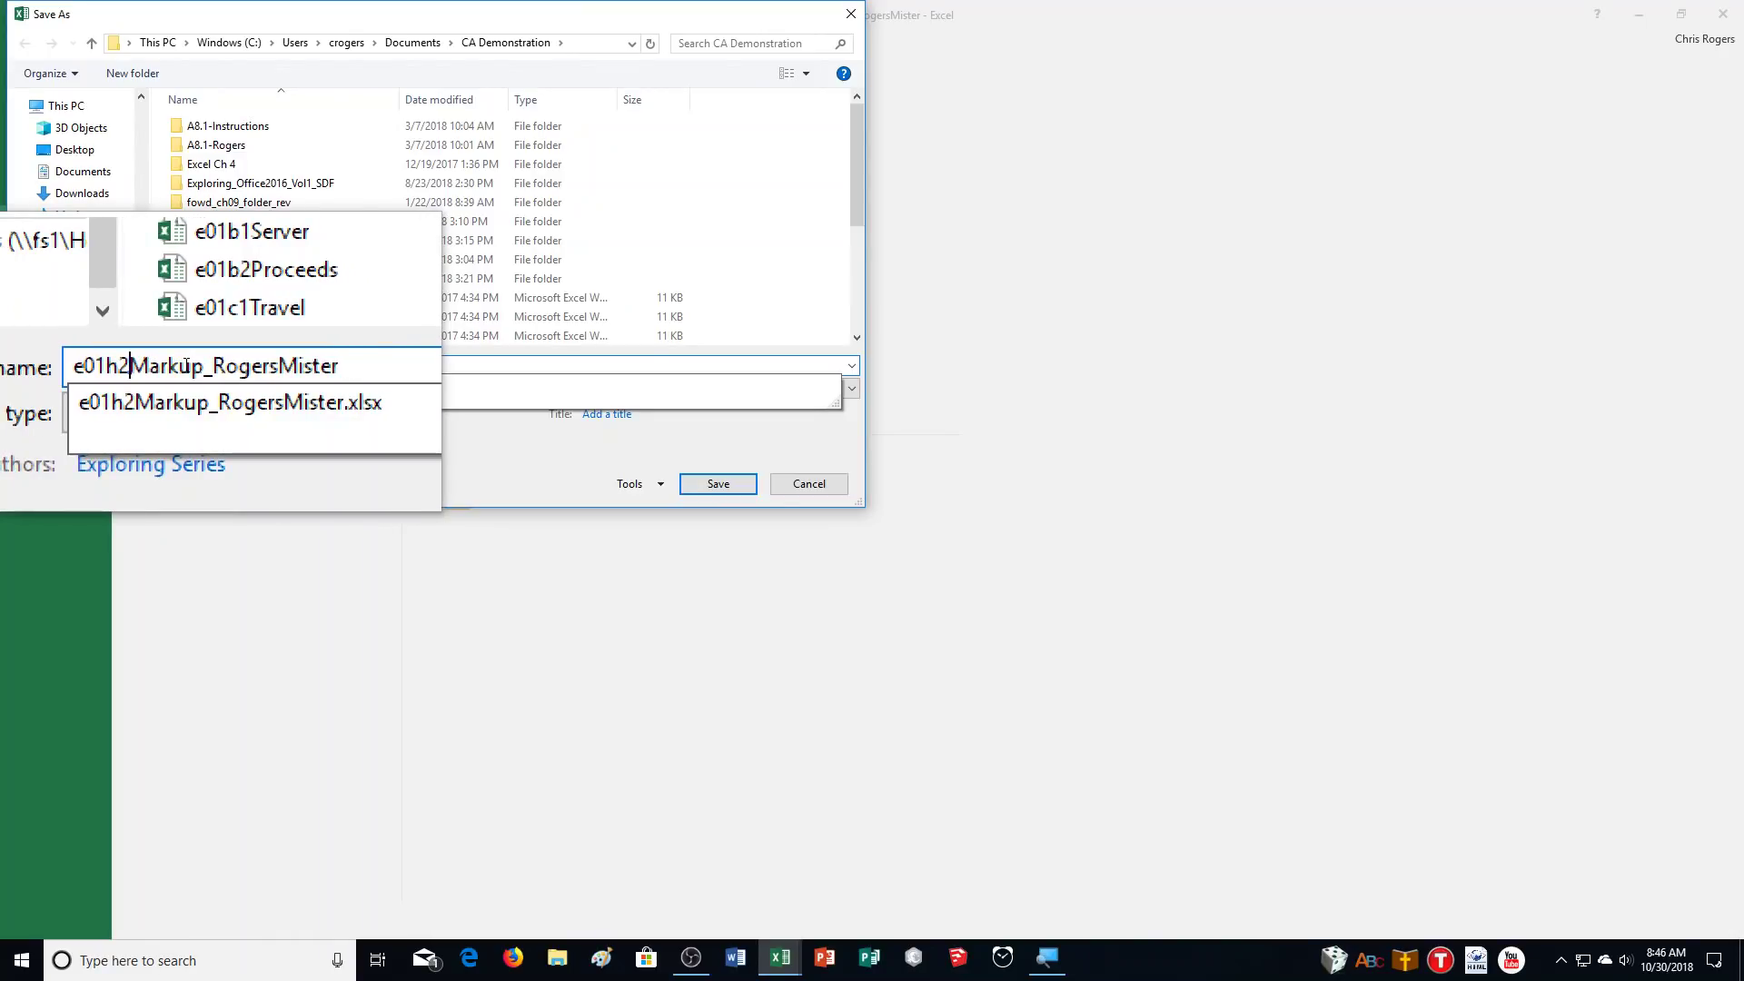
pyautogui.press('Return')
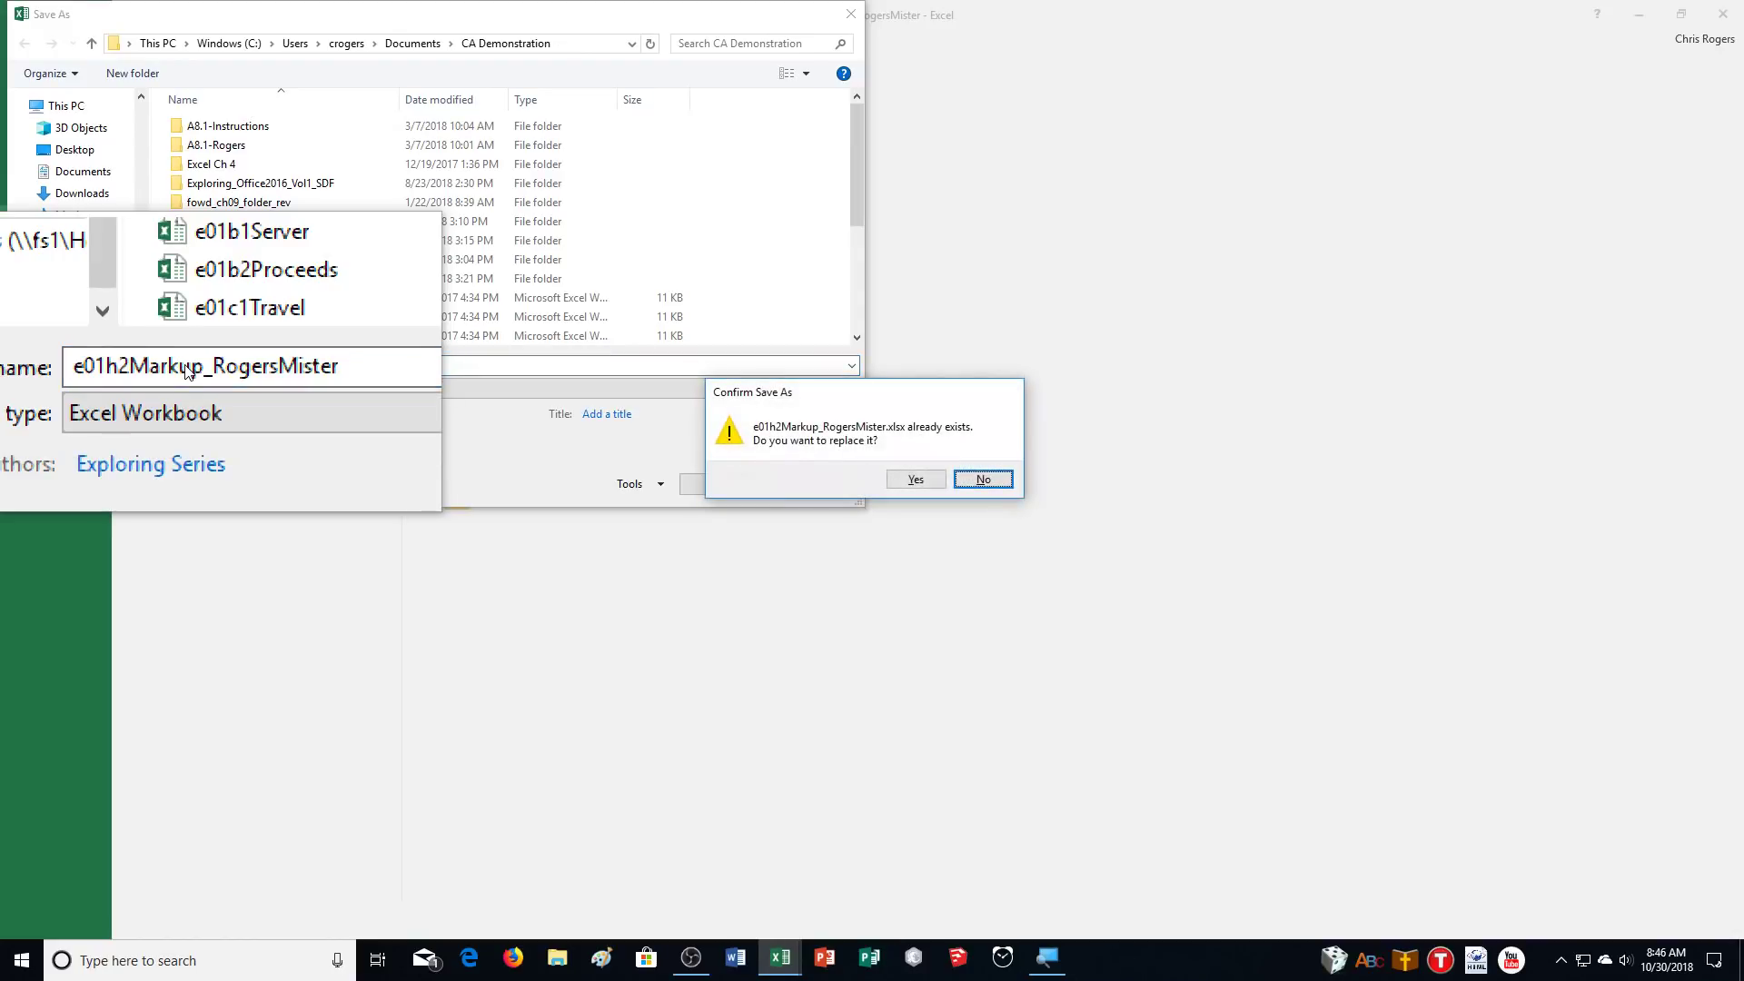
pyautogui.click(928, 483)
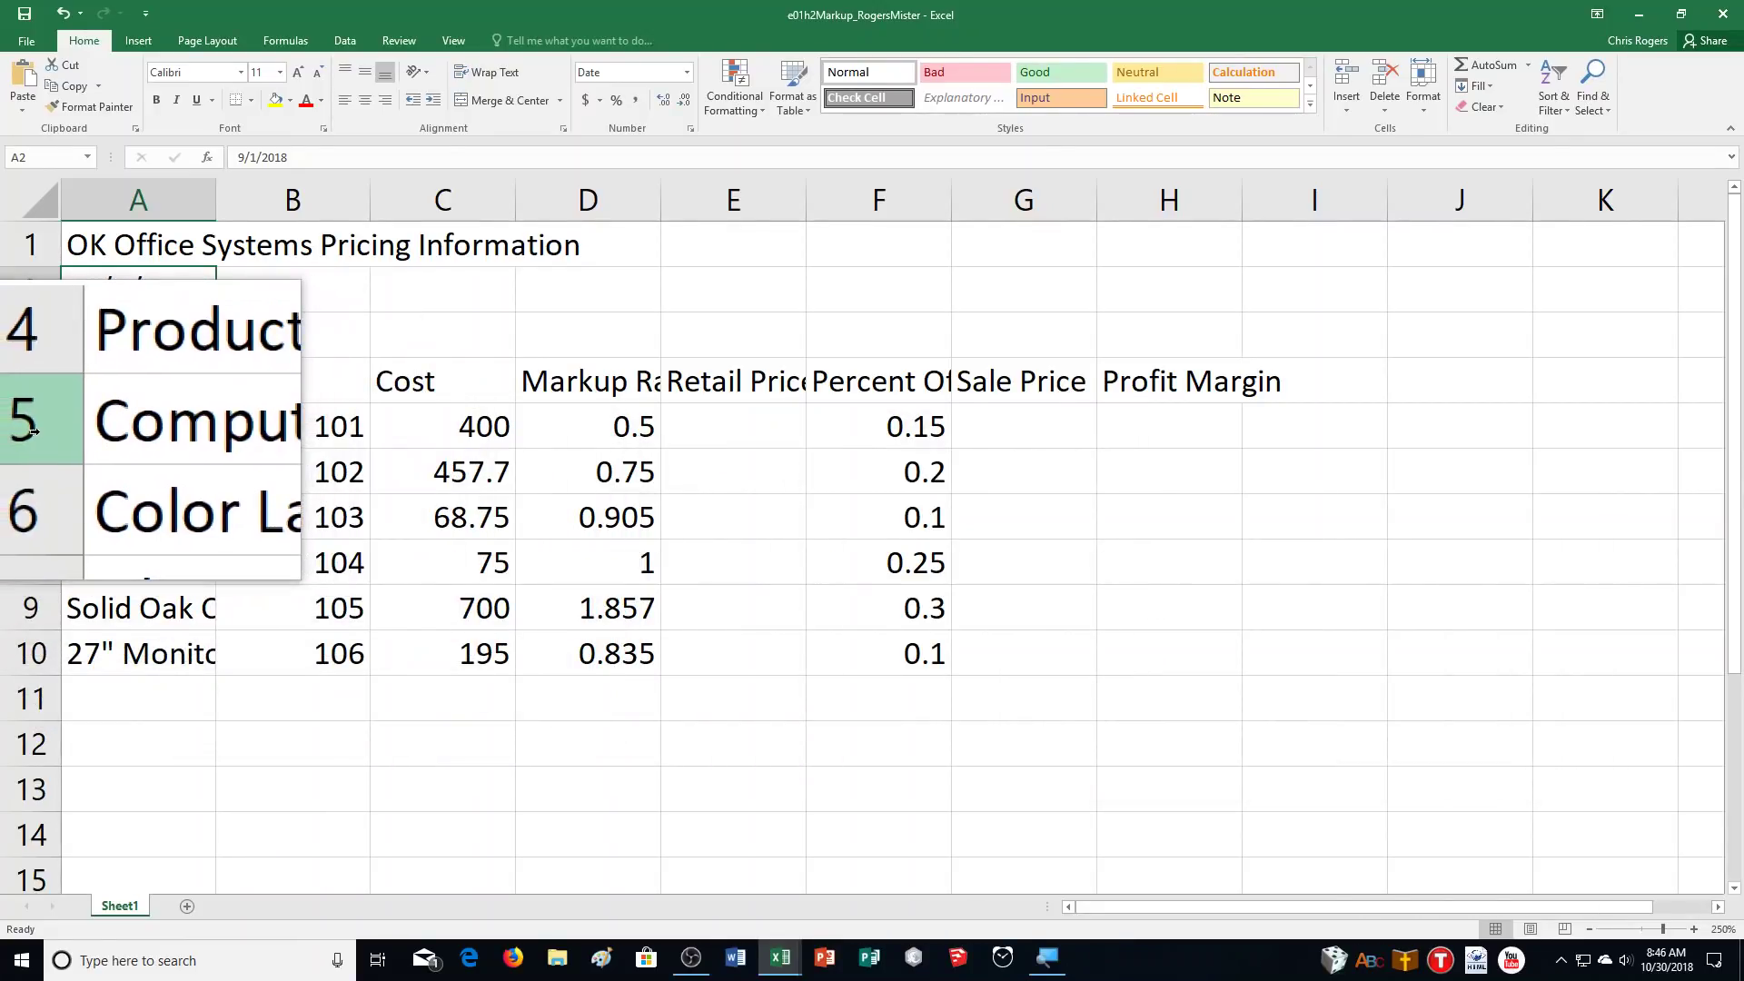
# Select cell E5 and zoom the sheet in to about 300%.
pyautogui.click(705, 436)
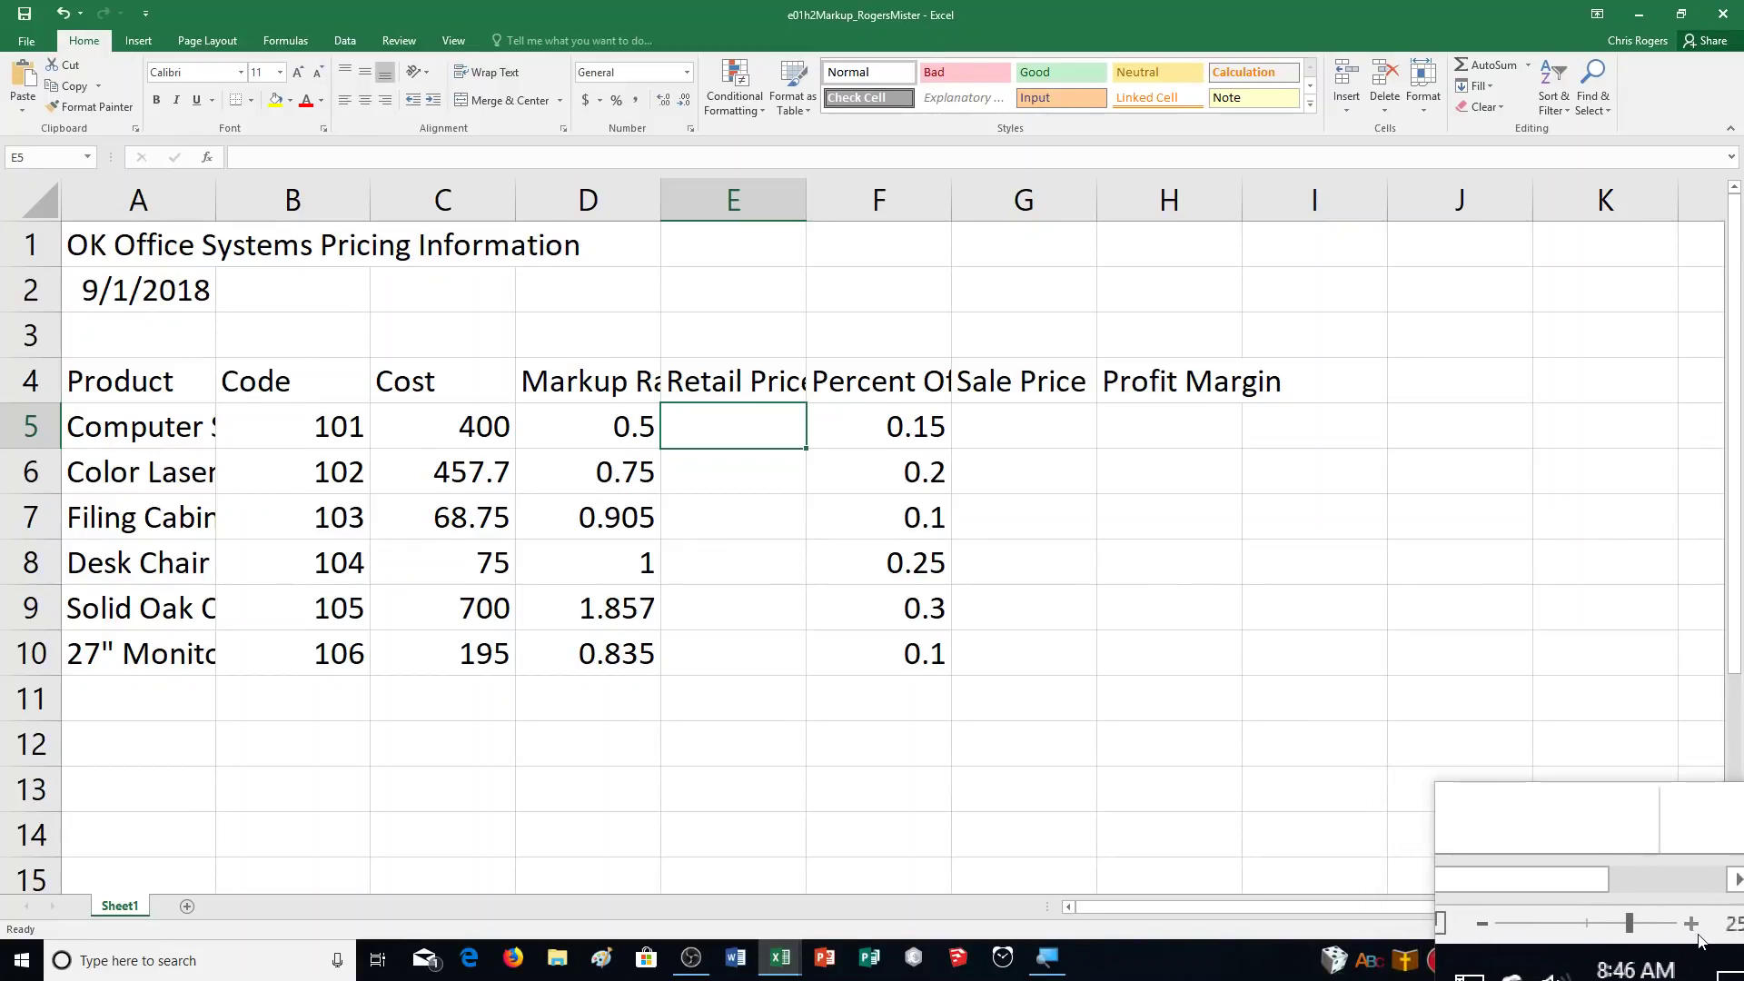
pyautogui.click(1695, 936)
pyautogui.click(1695, 936)
pyautogui.click(1696, 936)
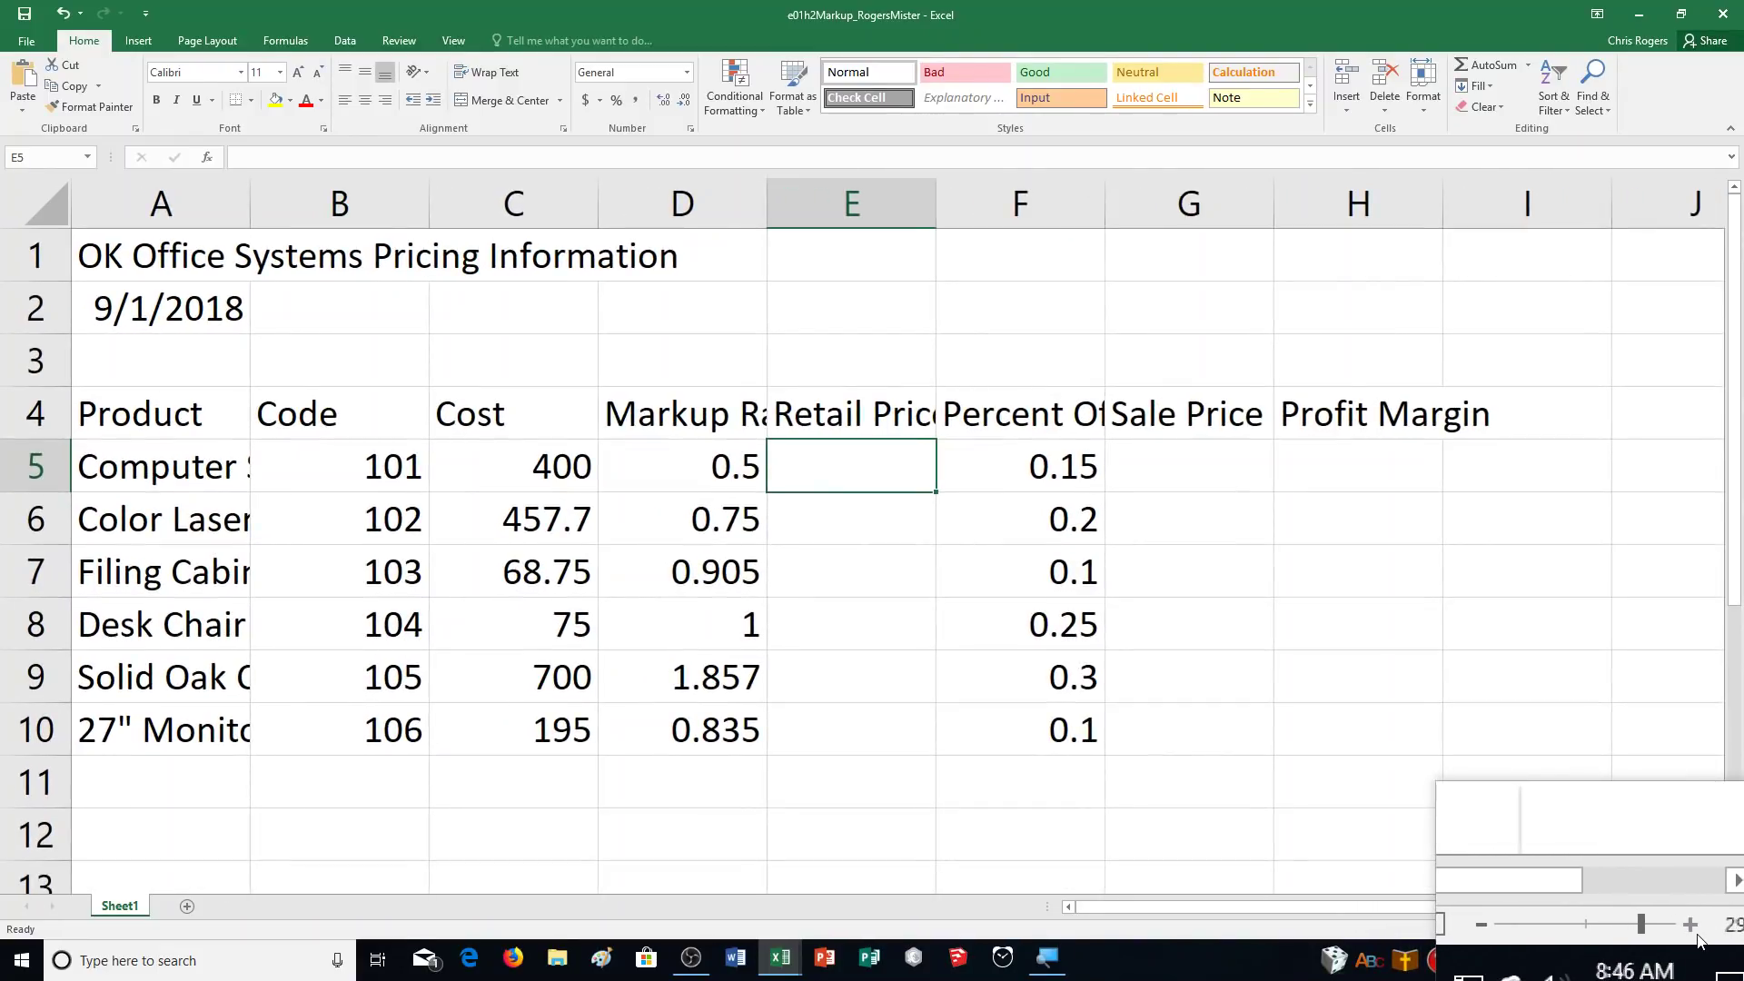
pyautogui.click(1696, 936)
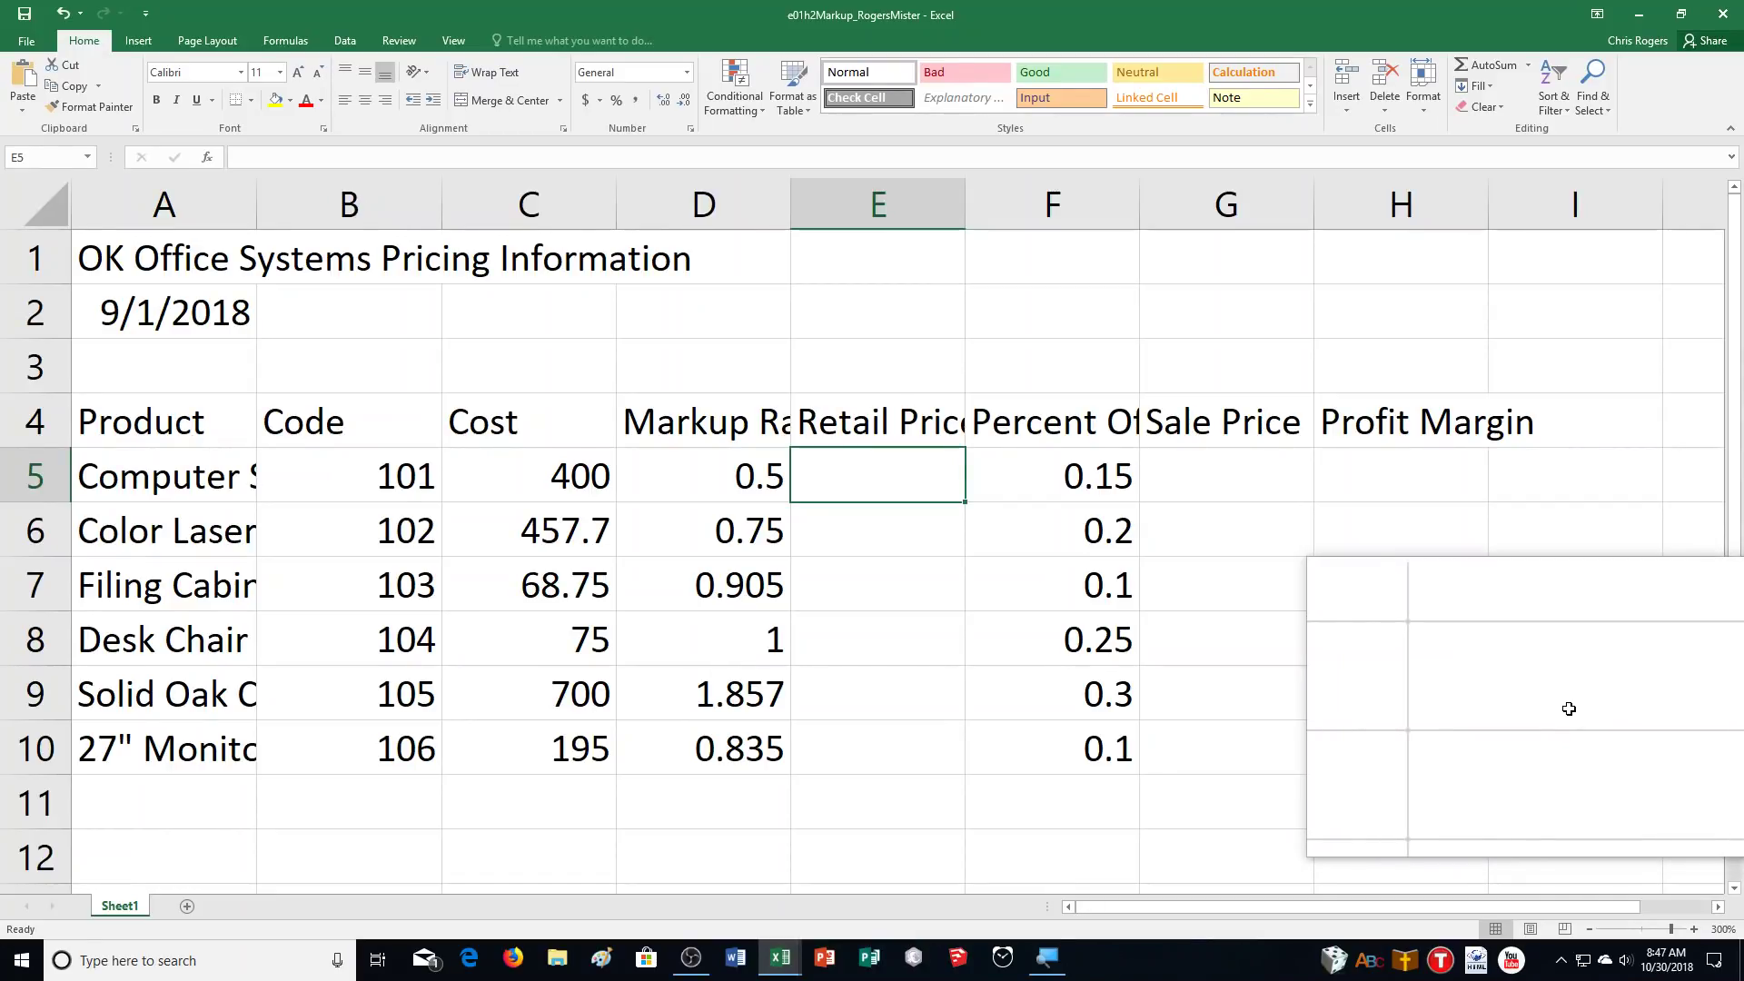
# Enter =C5*(1+D5) in E5, giving a Retail Price of 600.
pyautogui.write('=')
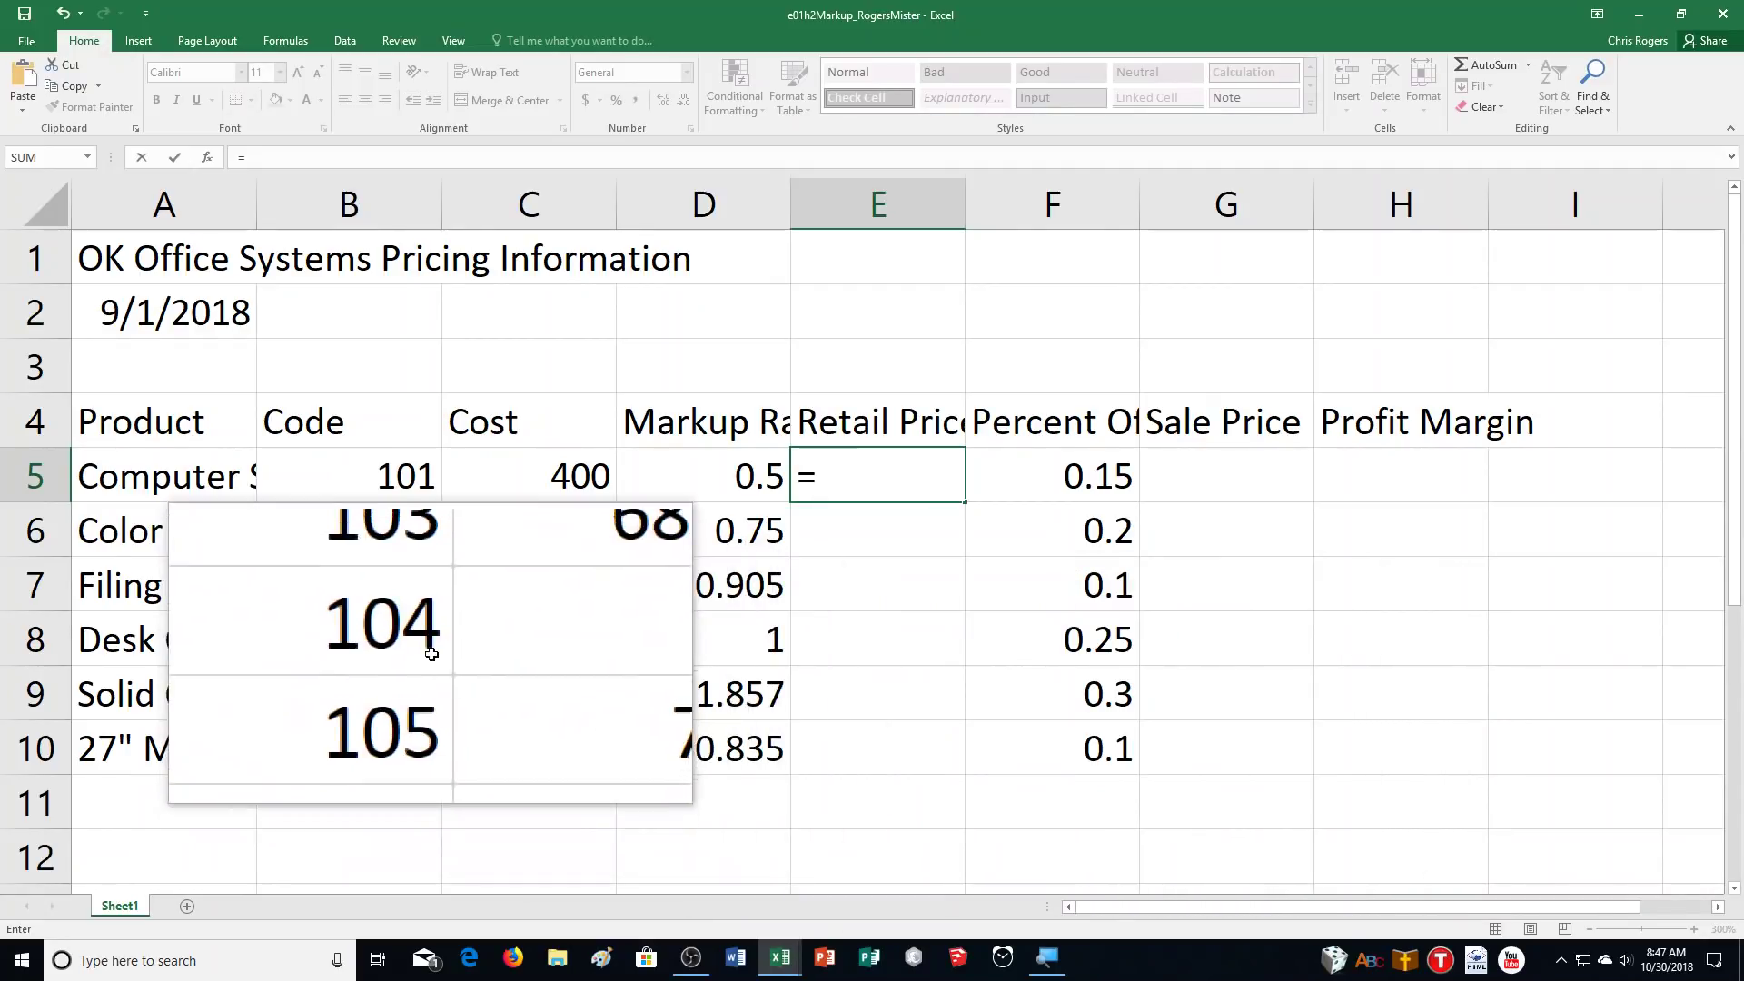
pyautogui.click(490, 485)
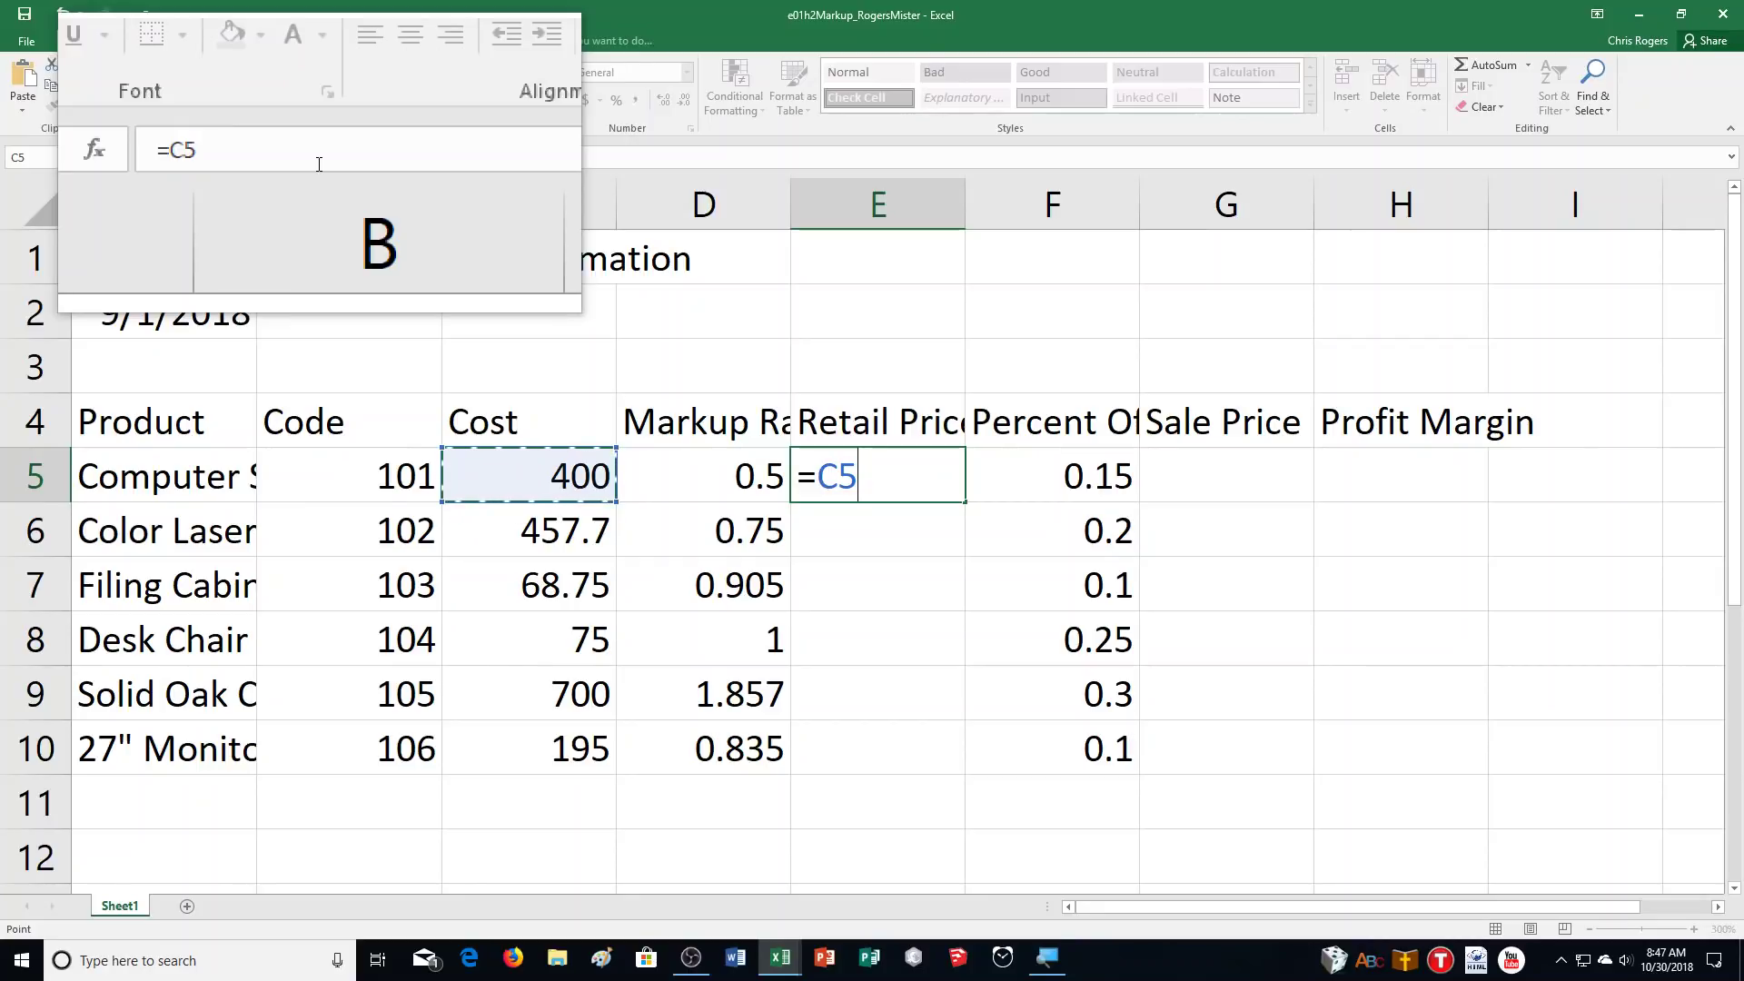
pyautogui.write('*(1+')
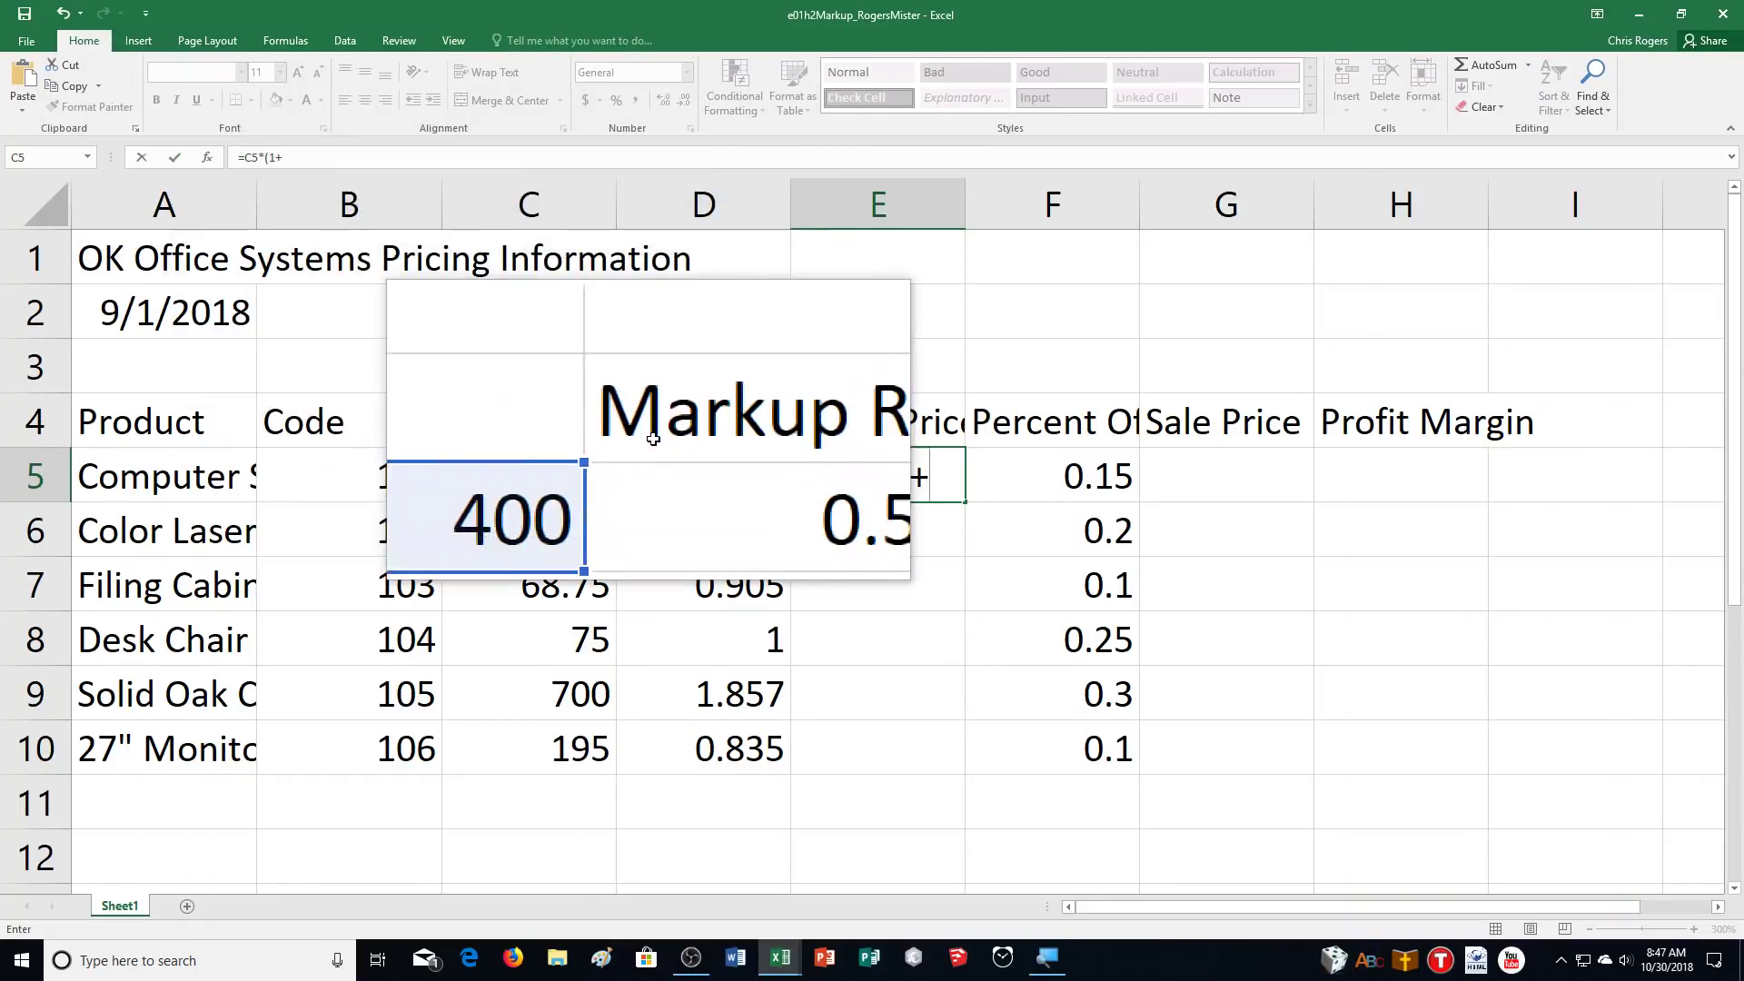
pyautogui.click(658, 470)
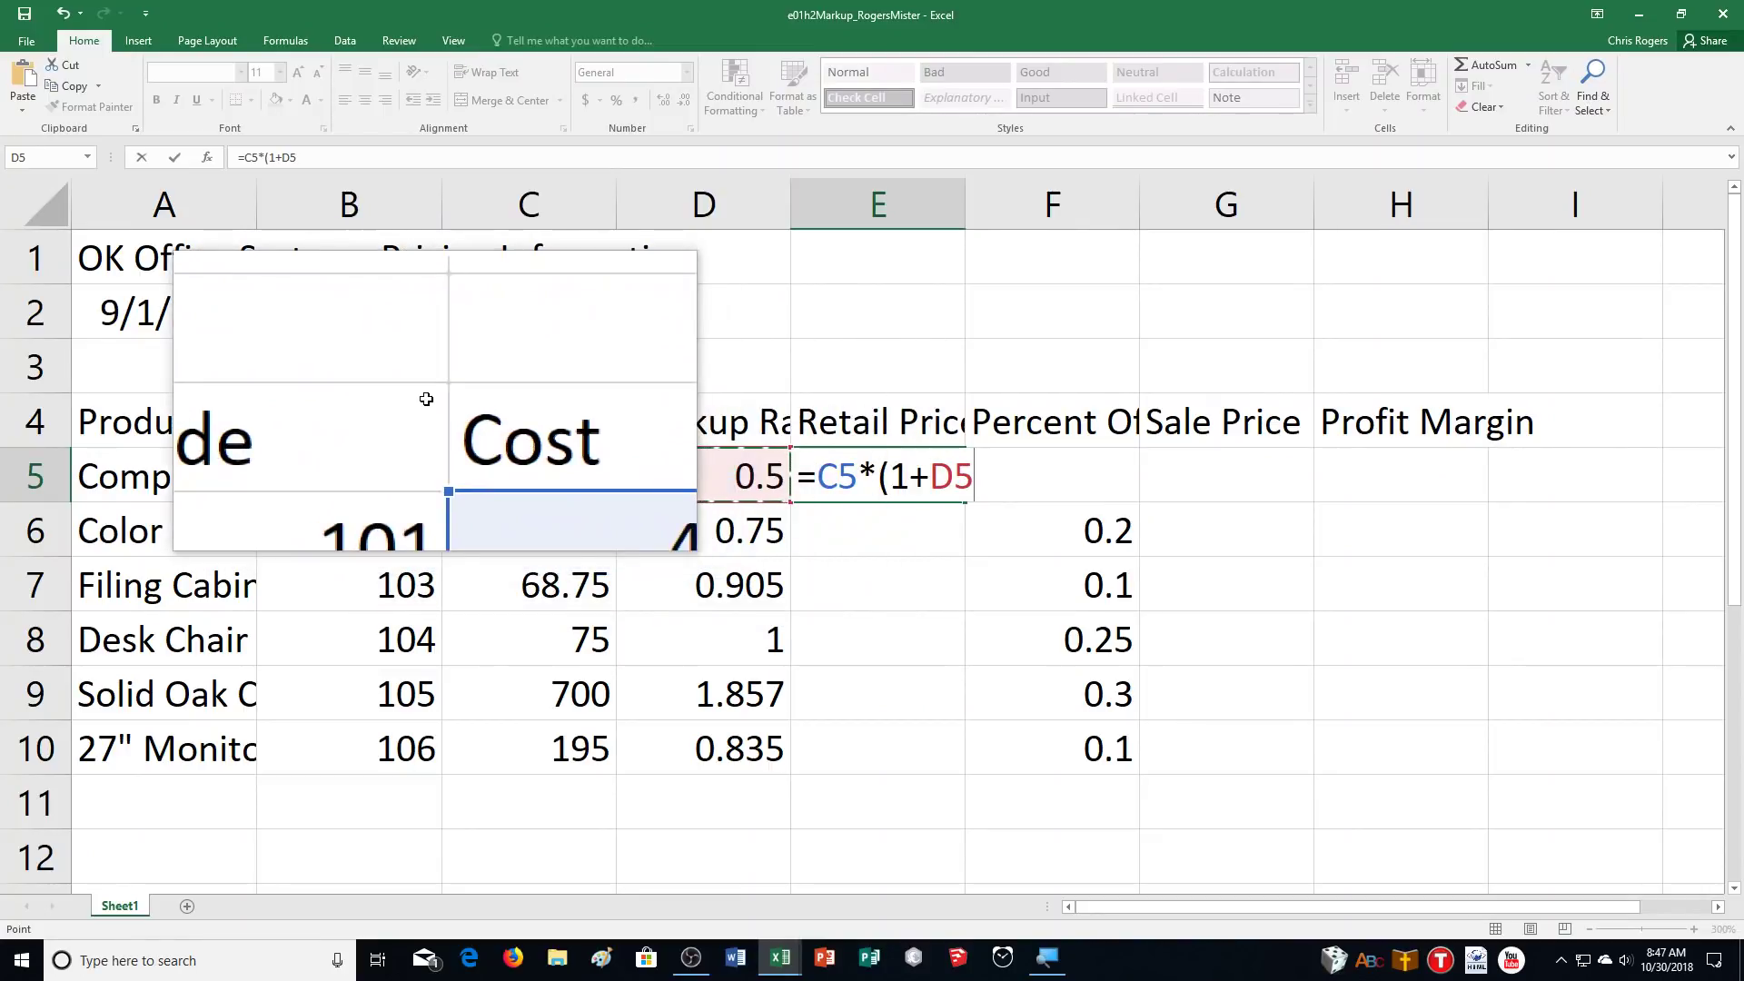
pyautogui.write(')')
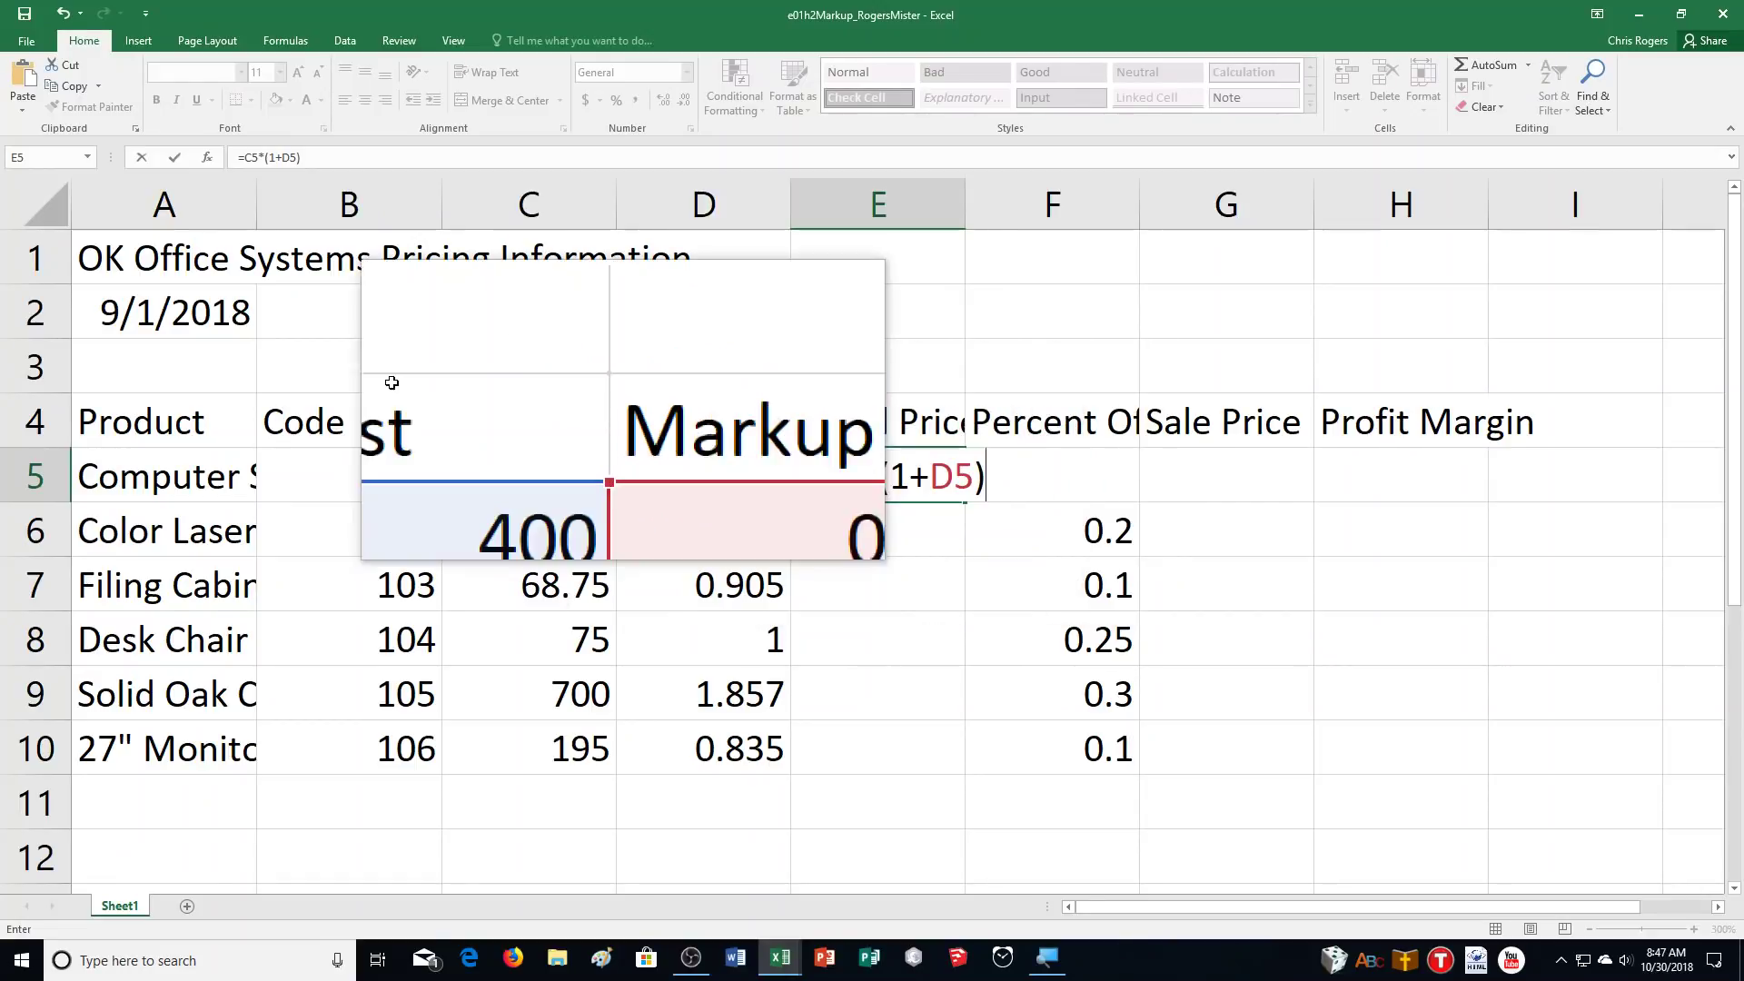
pyautogui.click(183, 160)
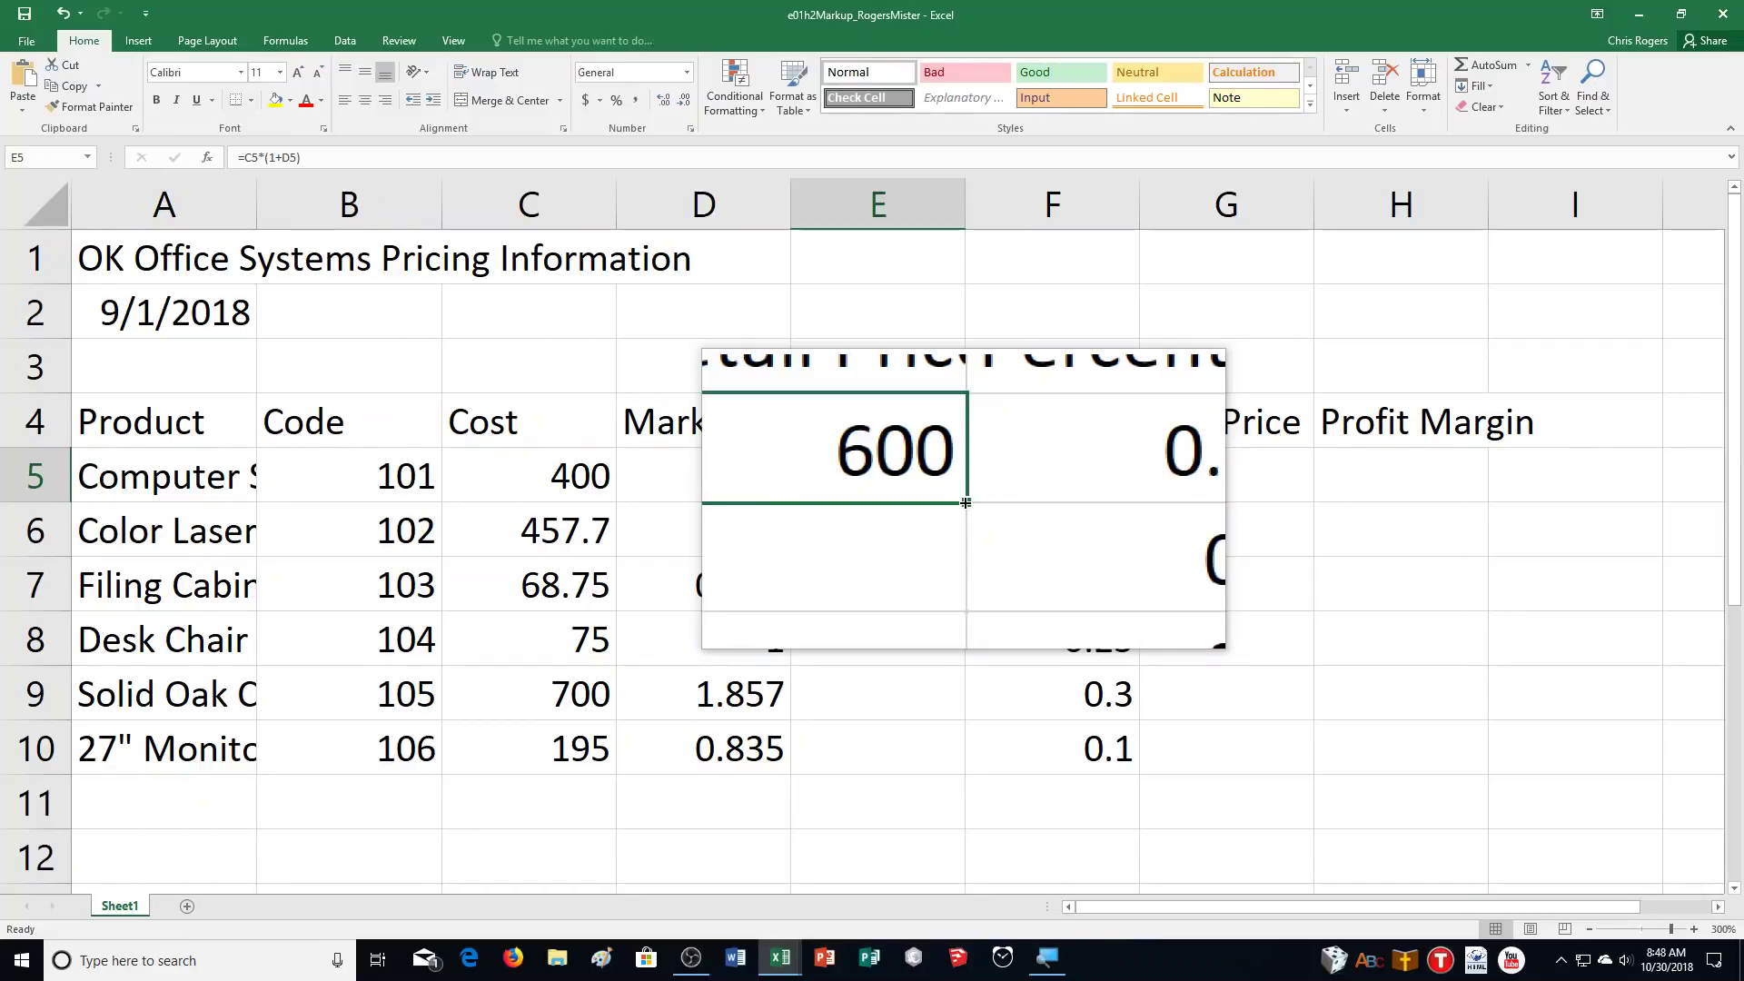
# Fill the E5 Retail Price formula down to E10 and check E6's =C6*(1+D6).
pyautogui.moveTo(966, 503); pyautogui.dragTo(969, 774)
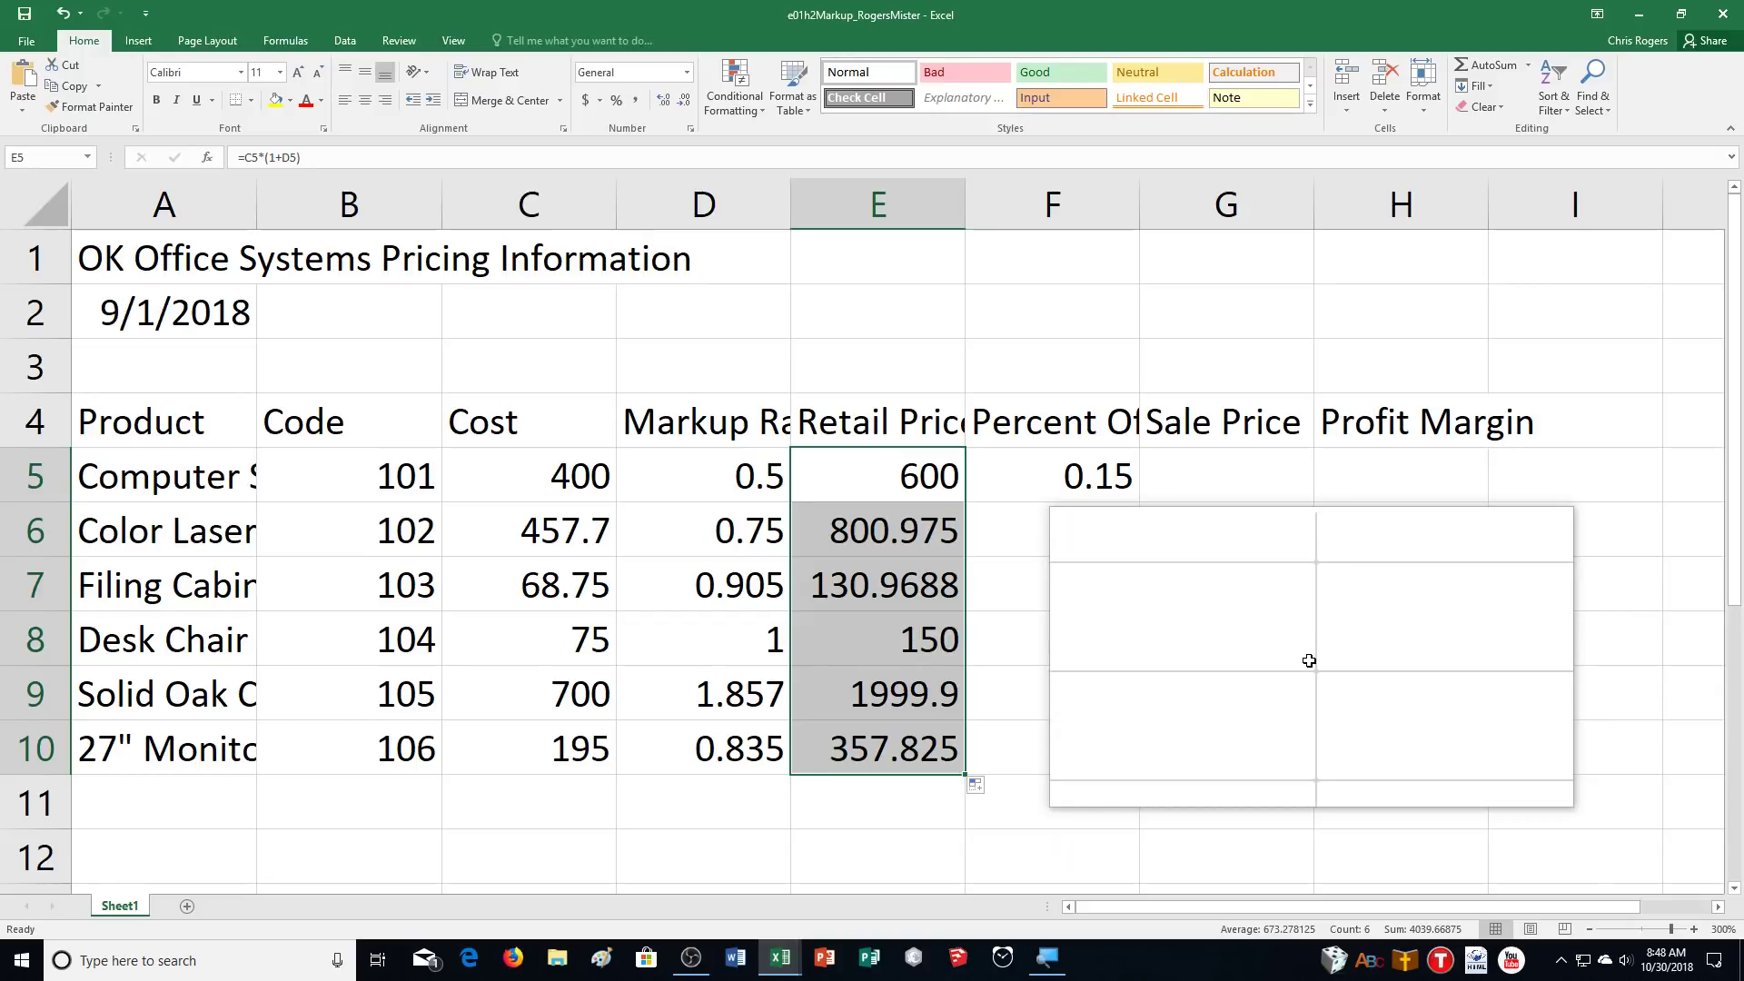
pyautogui.click(879, 536)
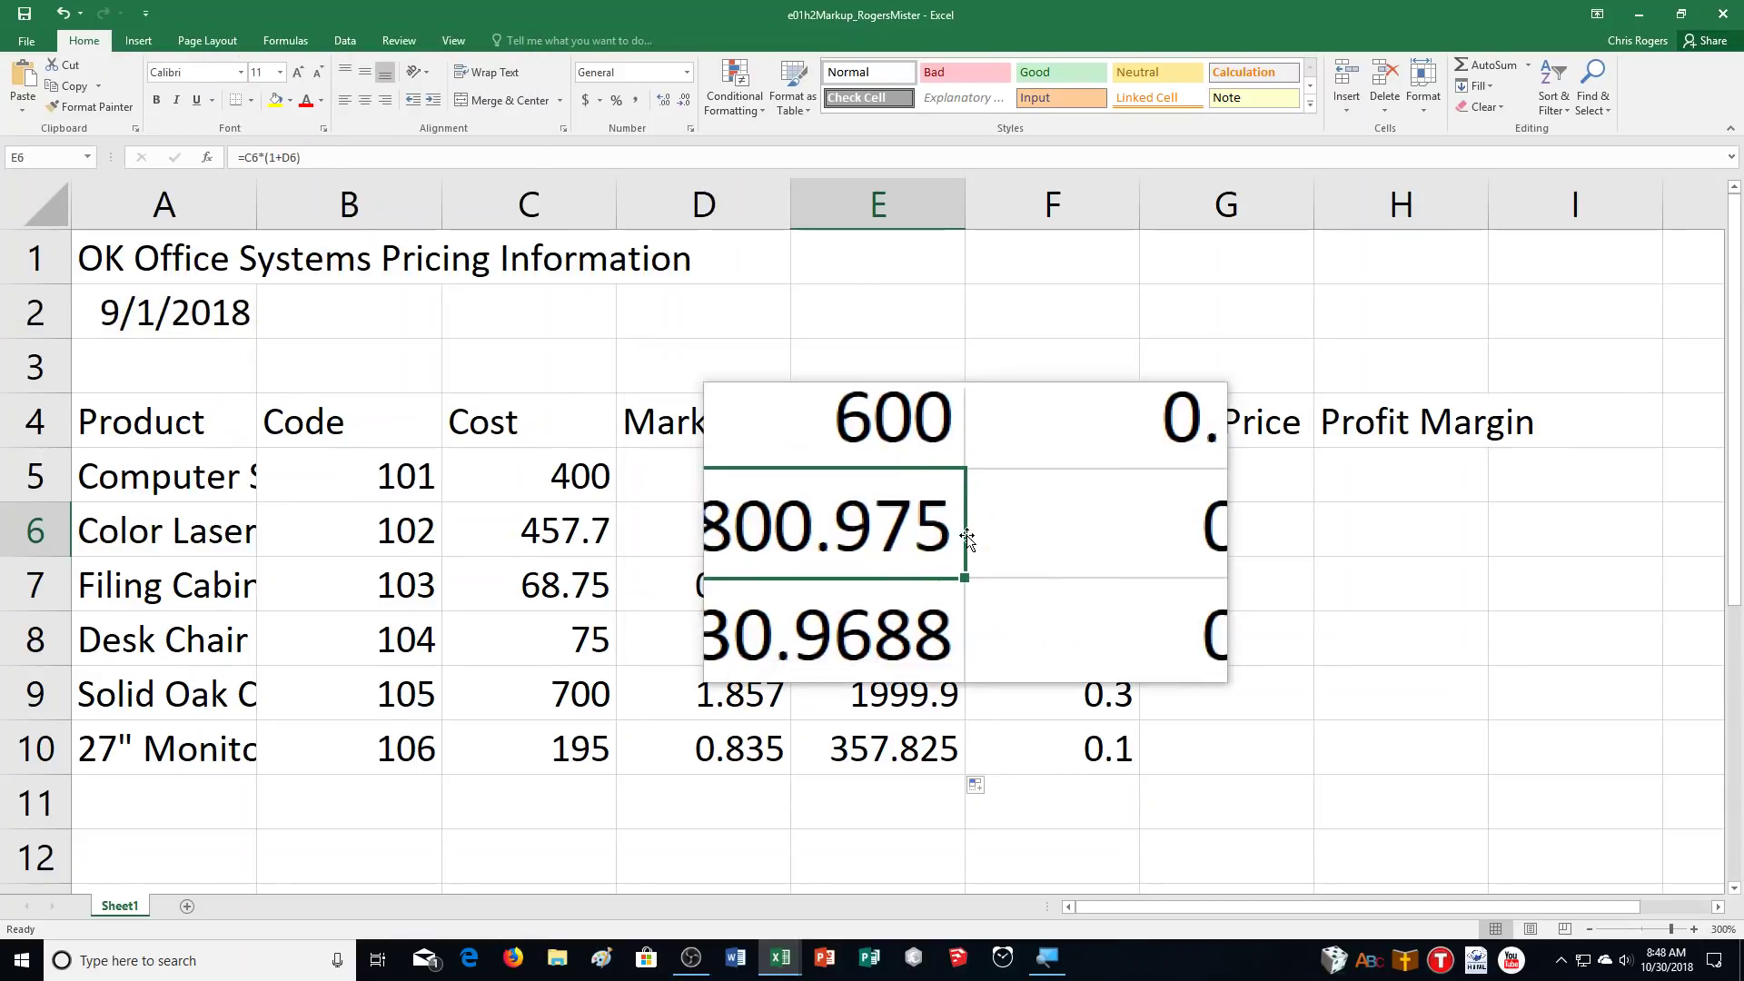
pyautogui.click(872, 480)
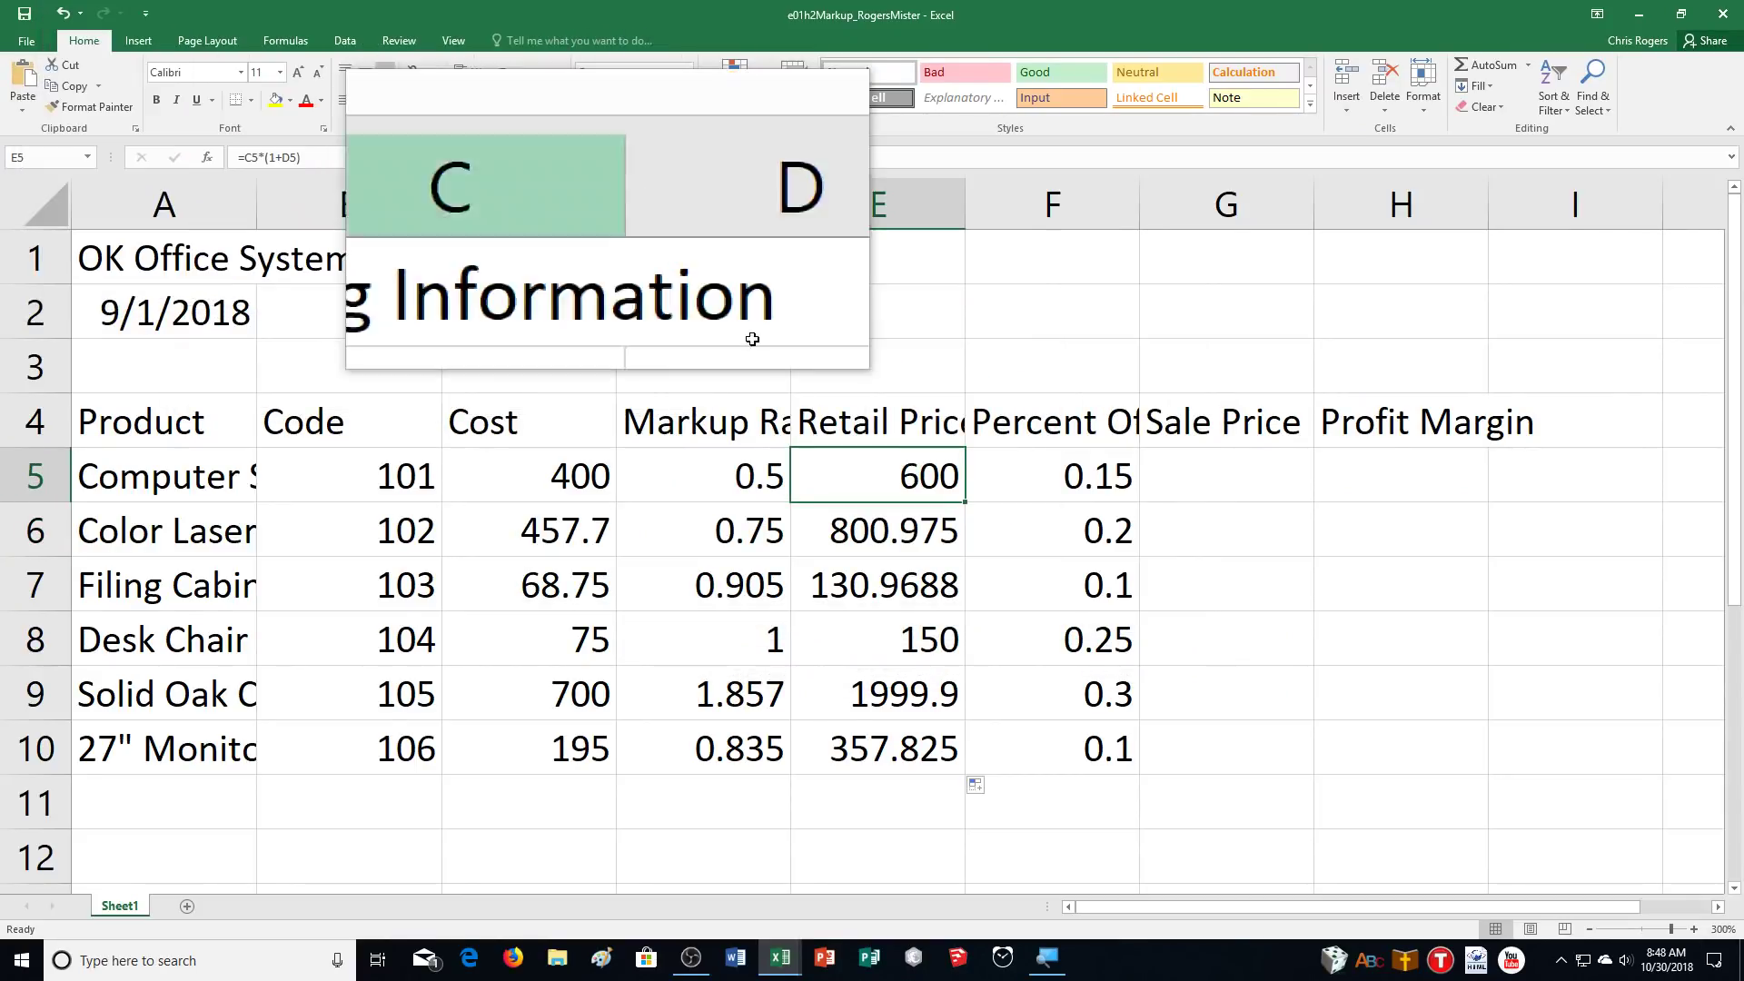
pyautogui.click(881, 527)
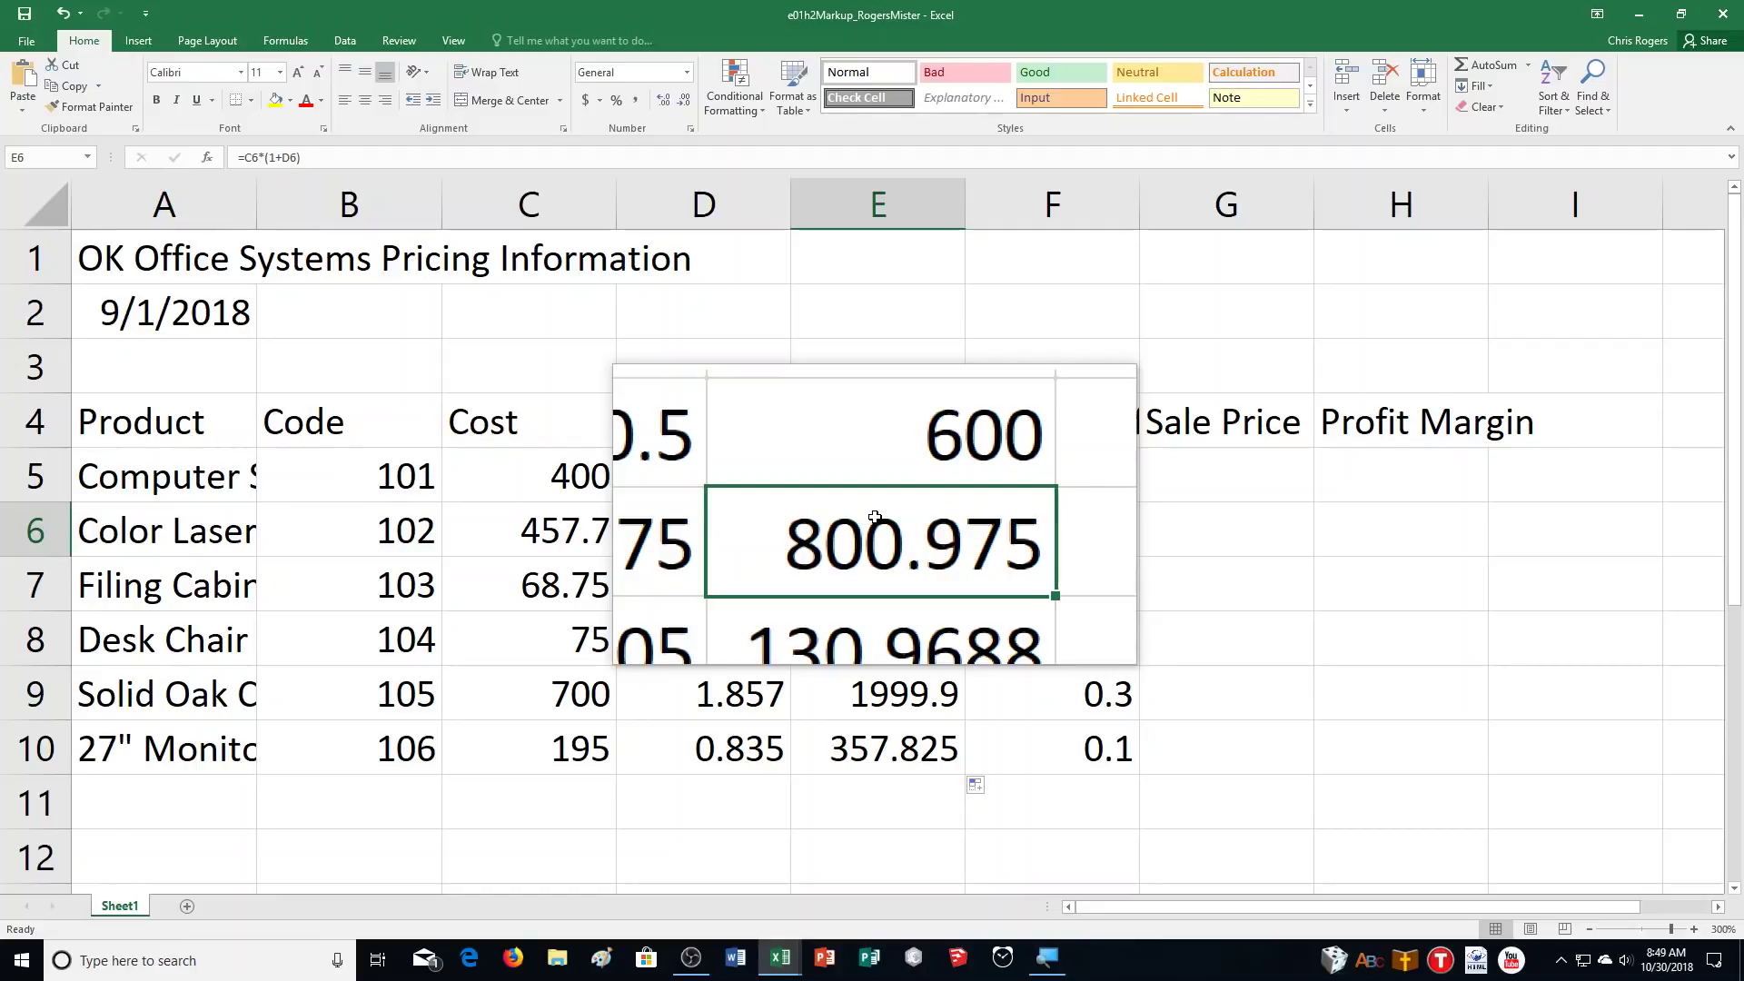
pyautogui.click(1204, 488)
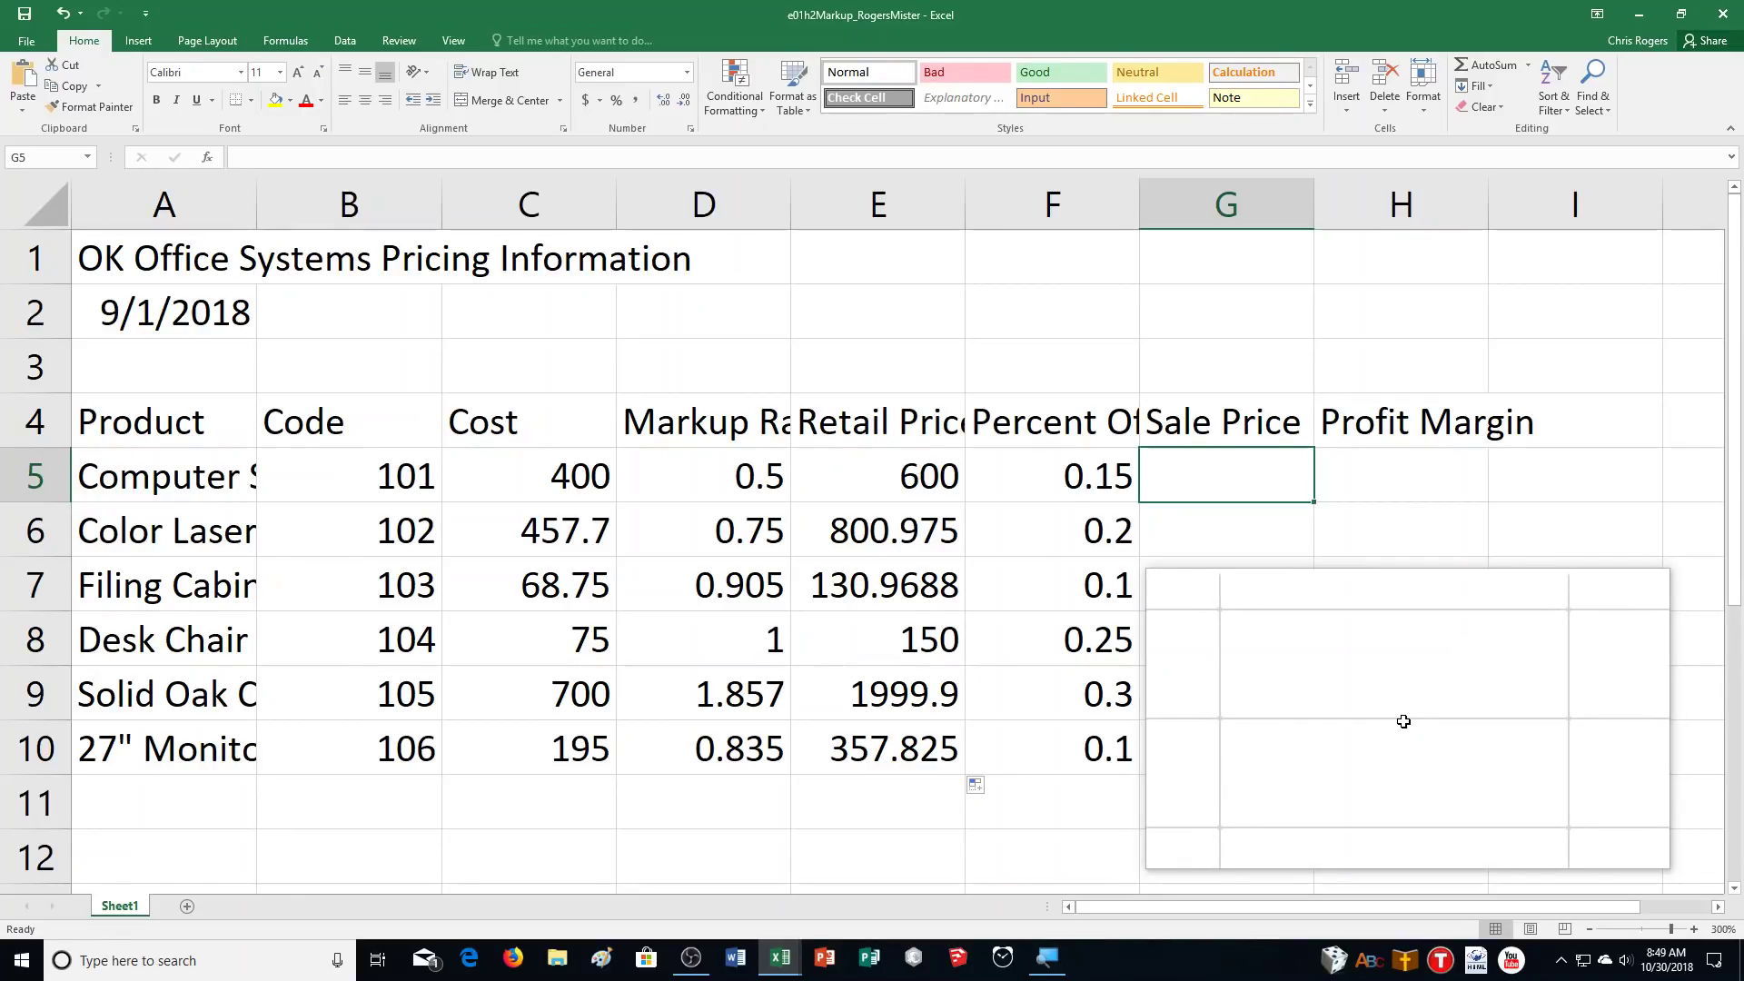
# Enter =E5*F5 in G5, giving a Sale Price of 90.
pyautogui.write('=')
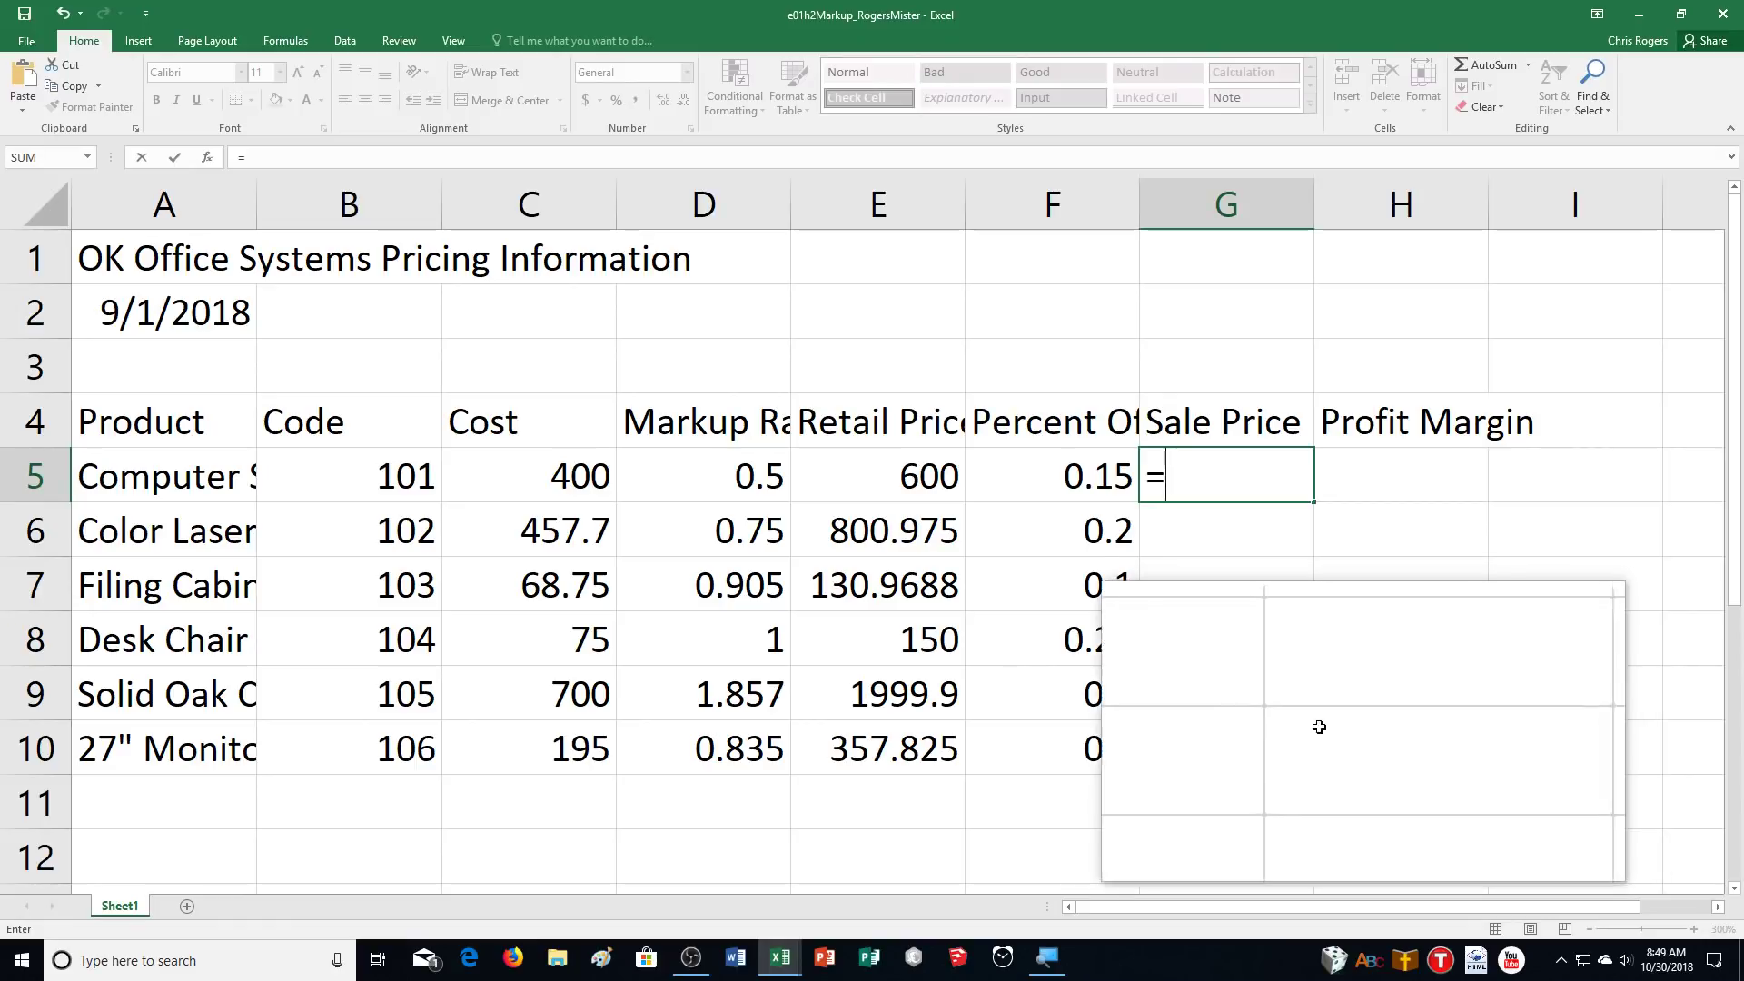
pyautogui.click(867, 467)
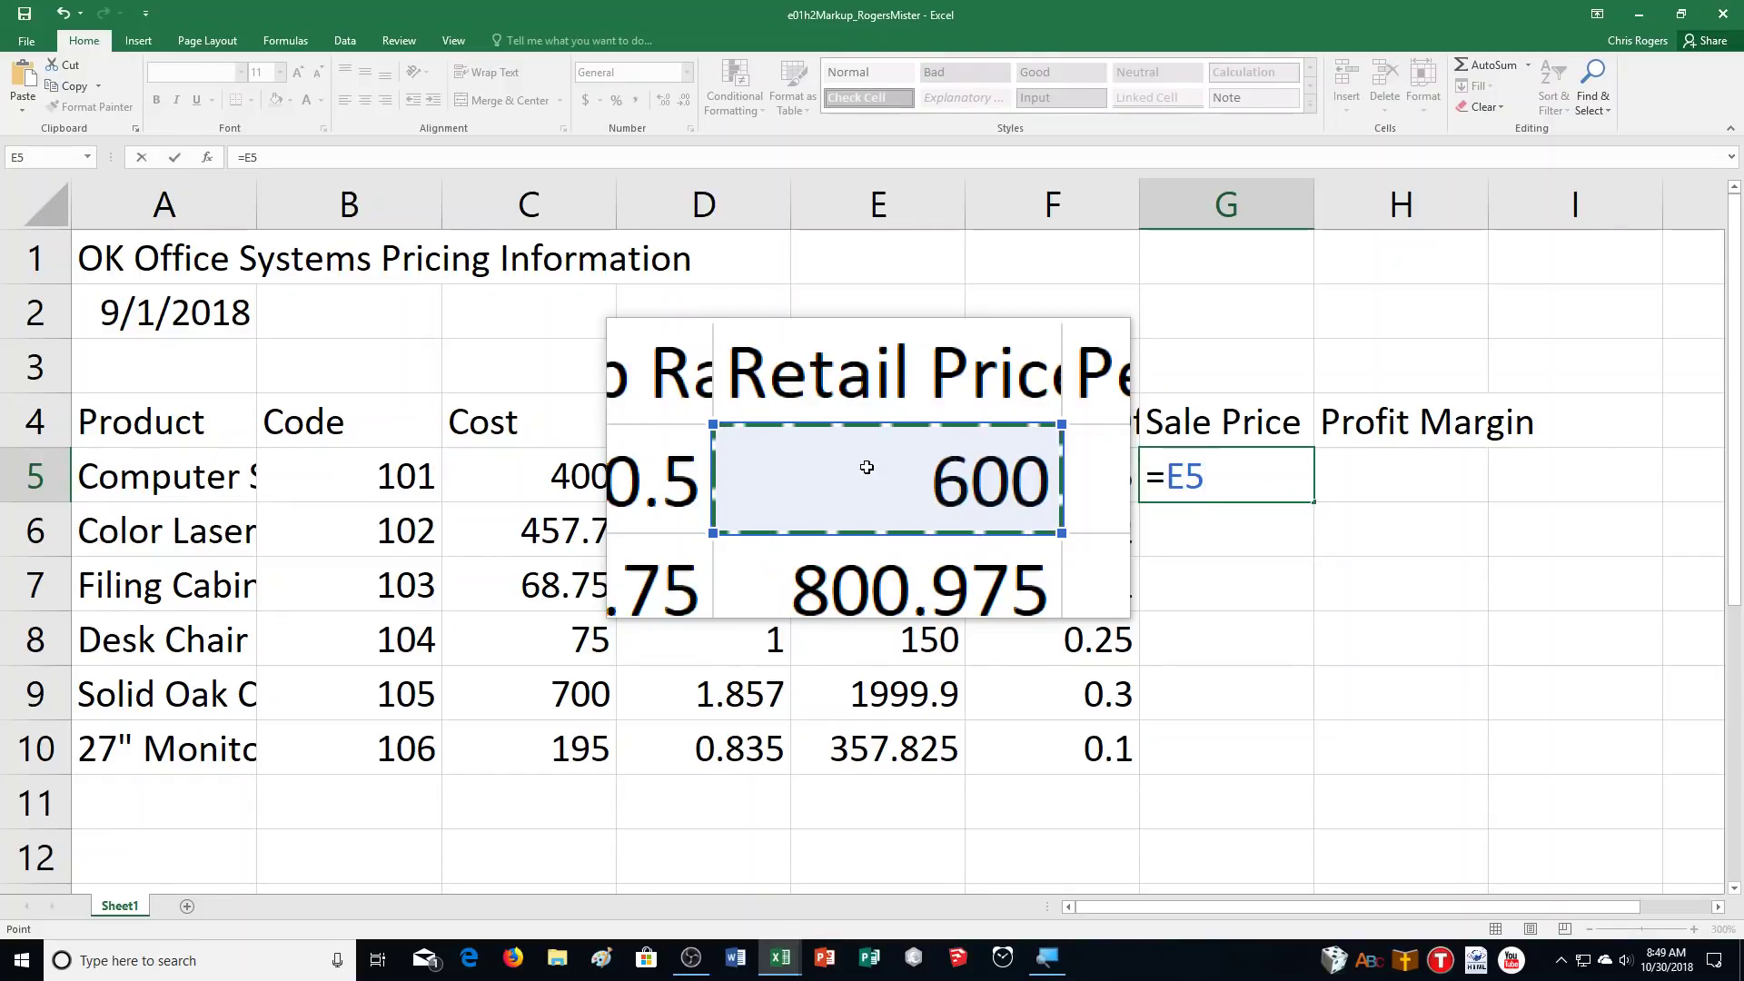
pyautogui.write('*')
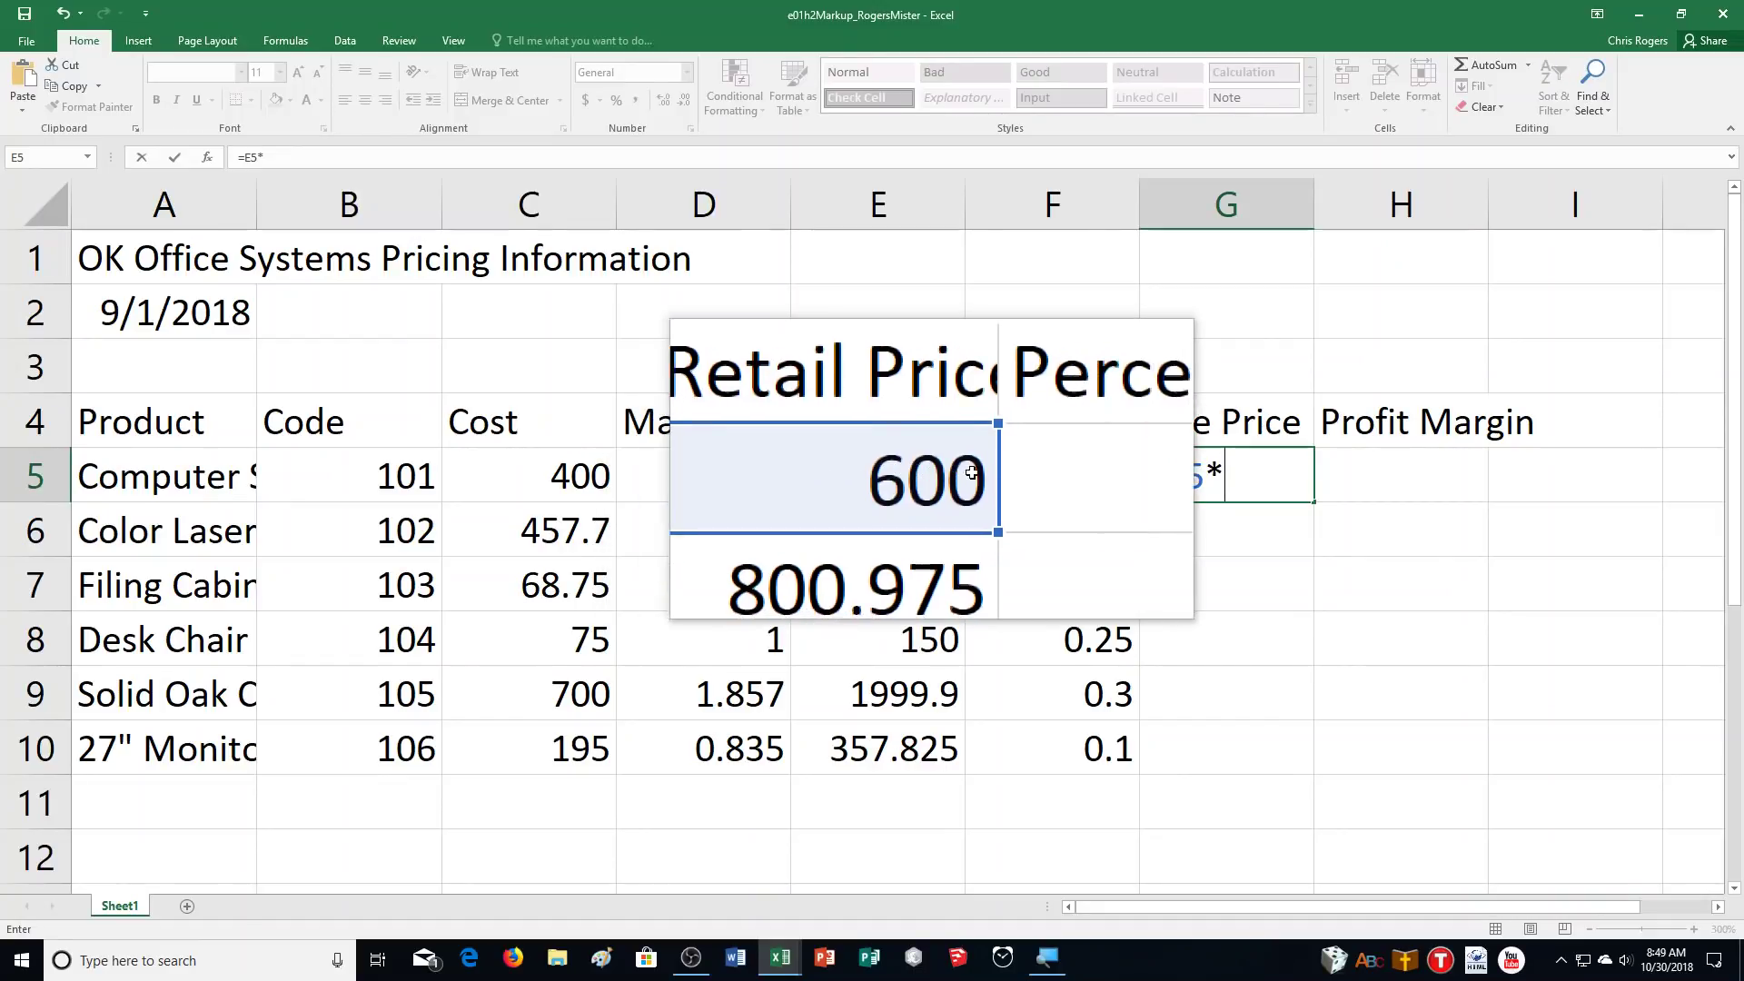
pyautogui.click(1047, 472)
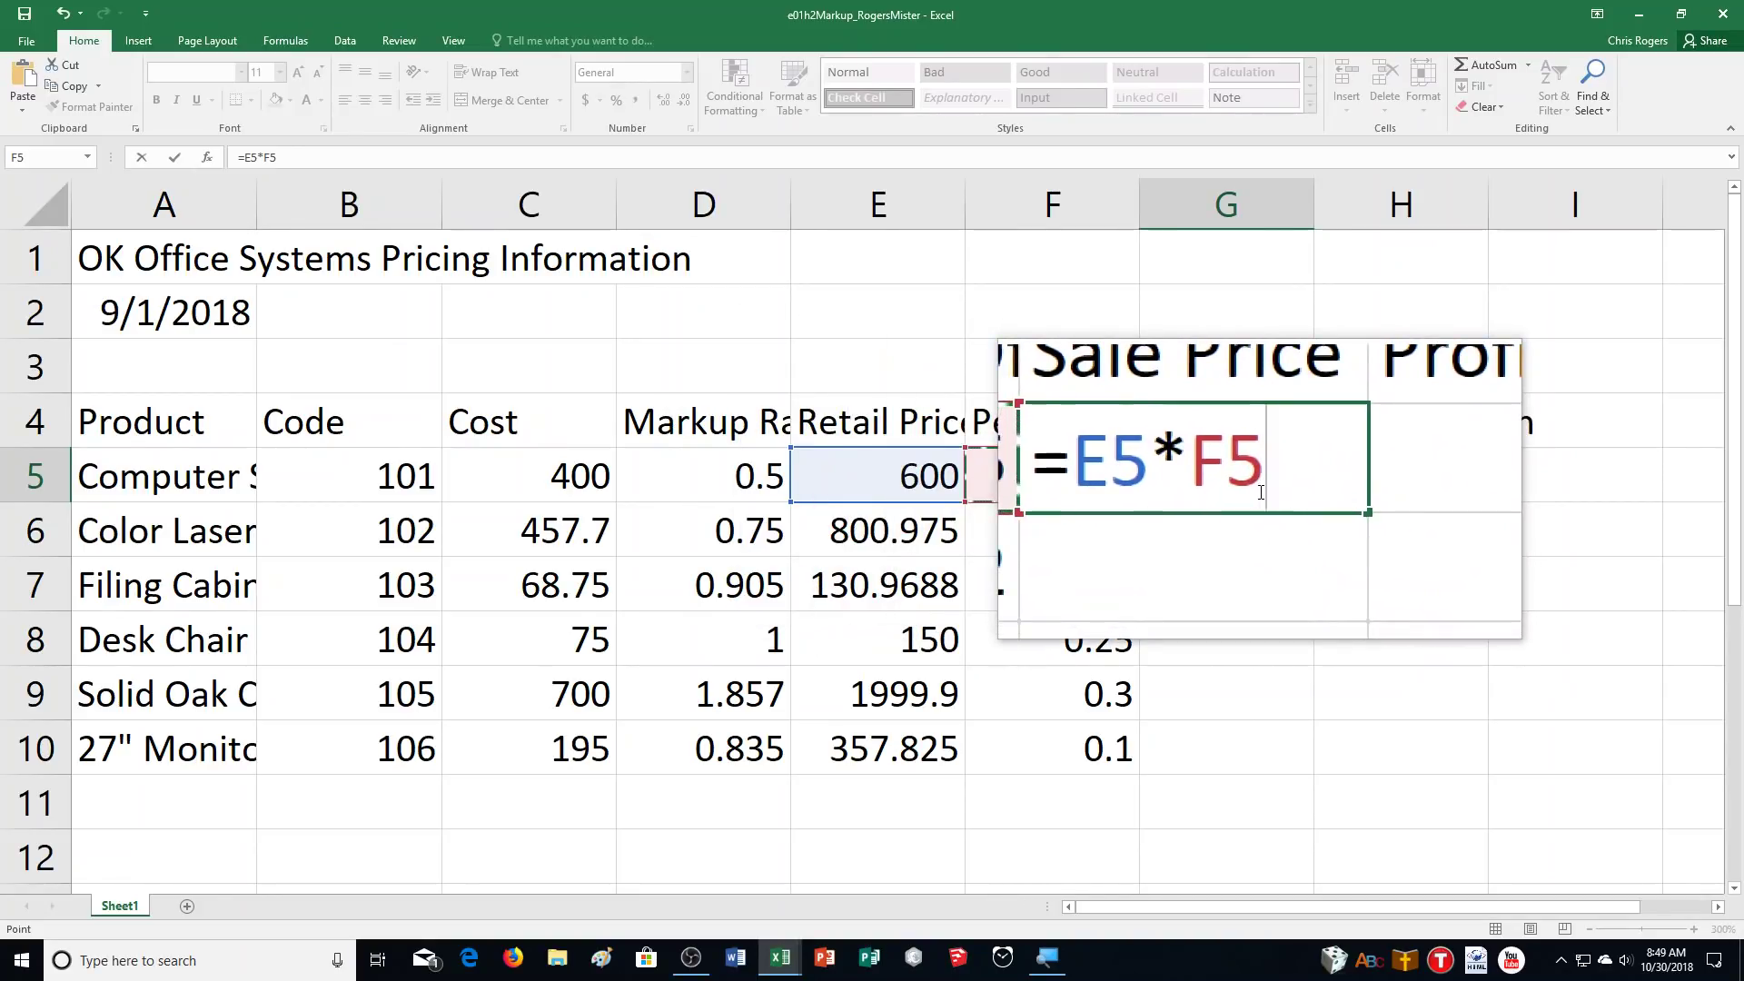
pyautogui.hotkey('ctrl', 'Return')
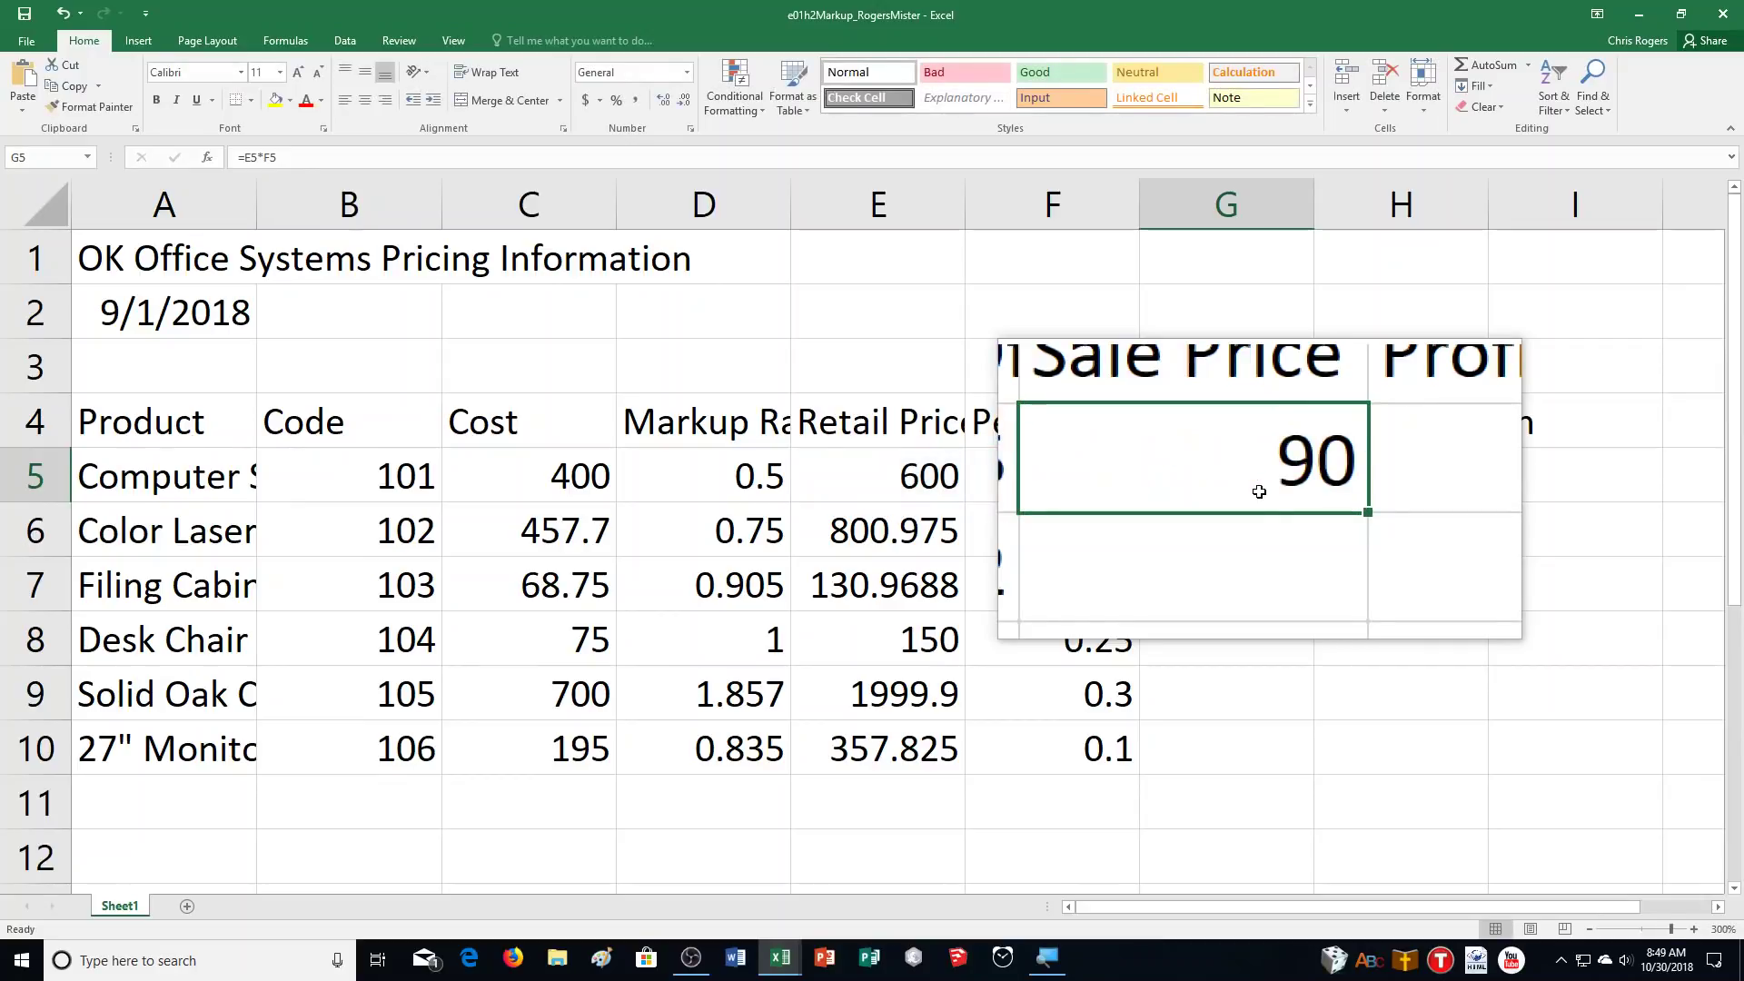
# Rewrite G5 as =E5-(E5*F5) so the Sale Price shows 510.
pyautogui.doubleClick(1202, 472)
pyautogui.press('BackSpace')
pyautogui.press('BackSpace')
pyautogui.press('BackSpace')
pyautogui.press('BackSpace')
pyautogui.press('BackSpace')
pyautogui.write('E5-')
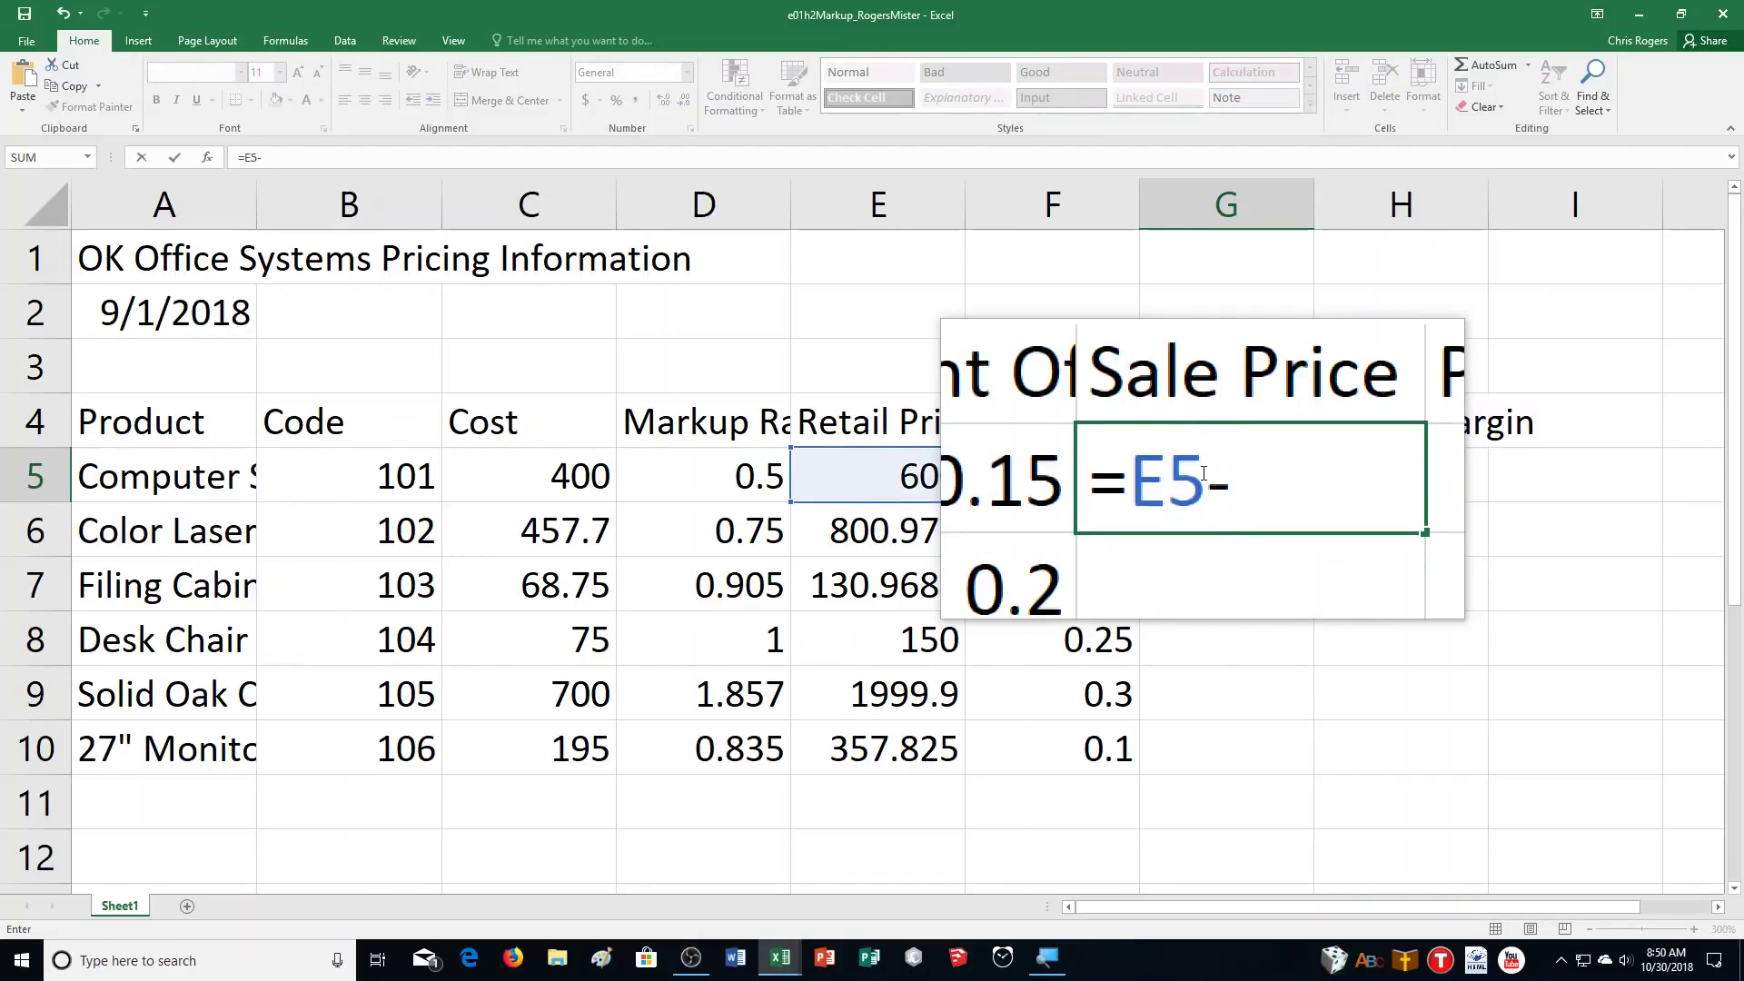
pyautogui.write('(E5')
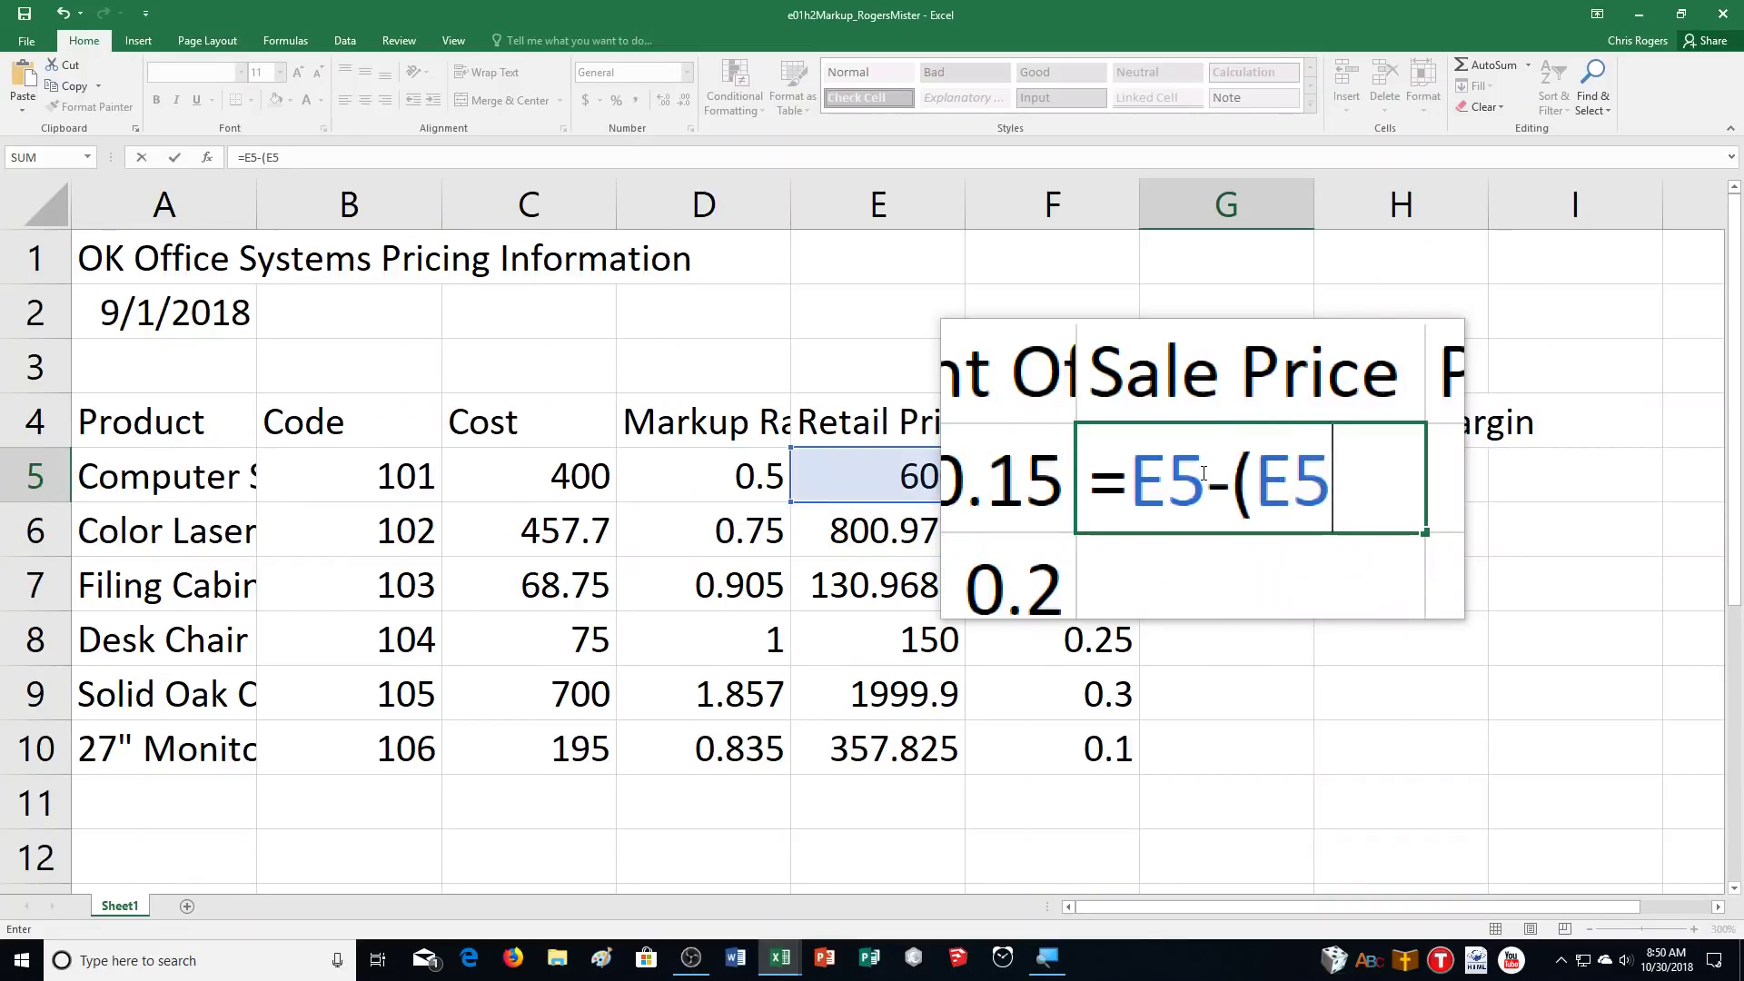
pyautogui.write('*F5')
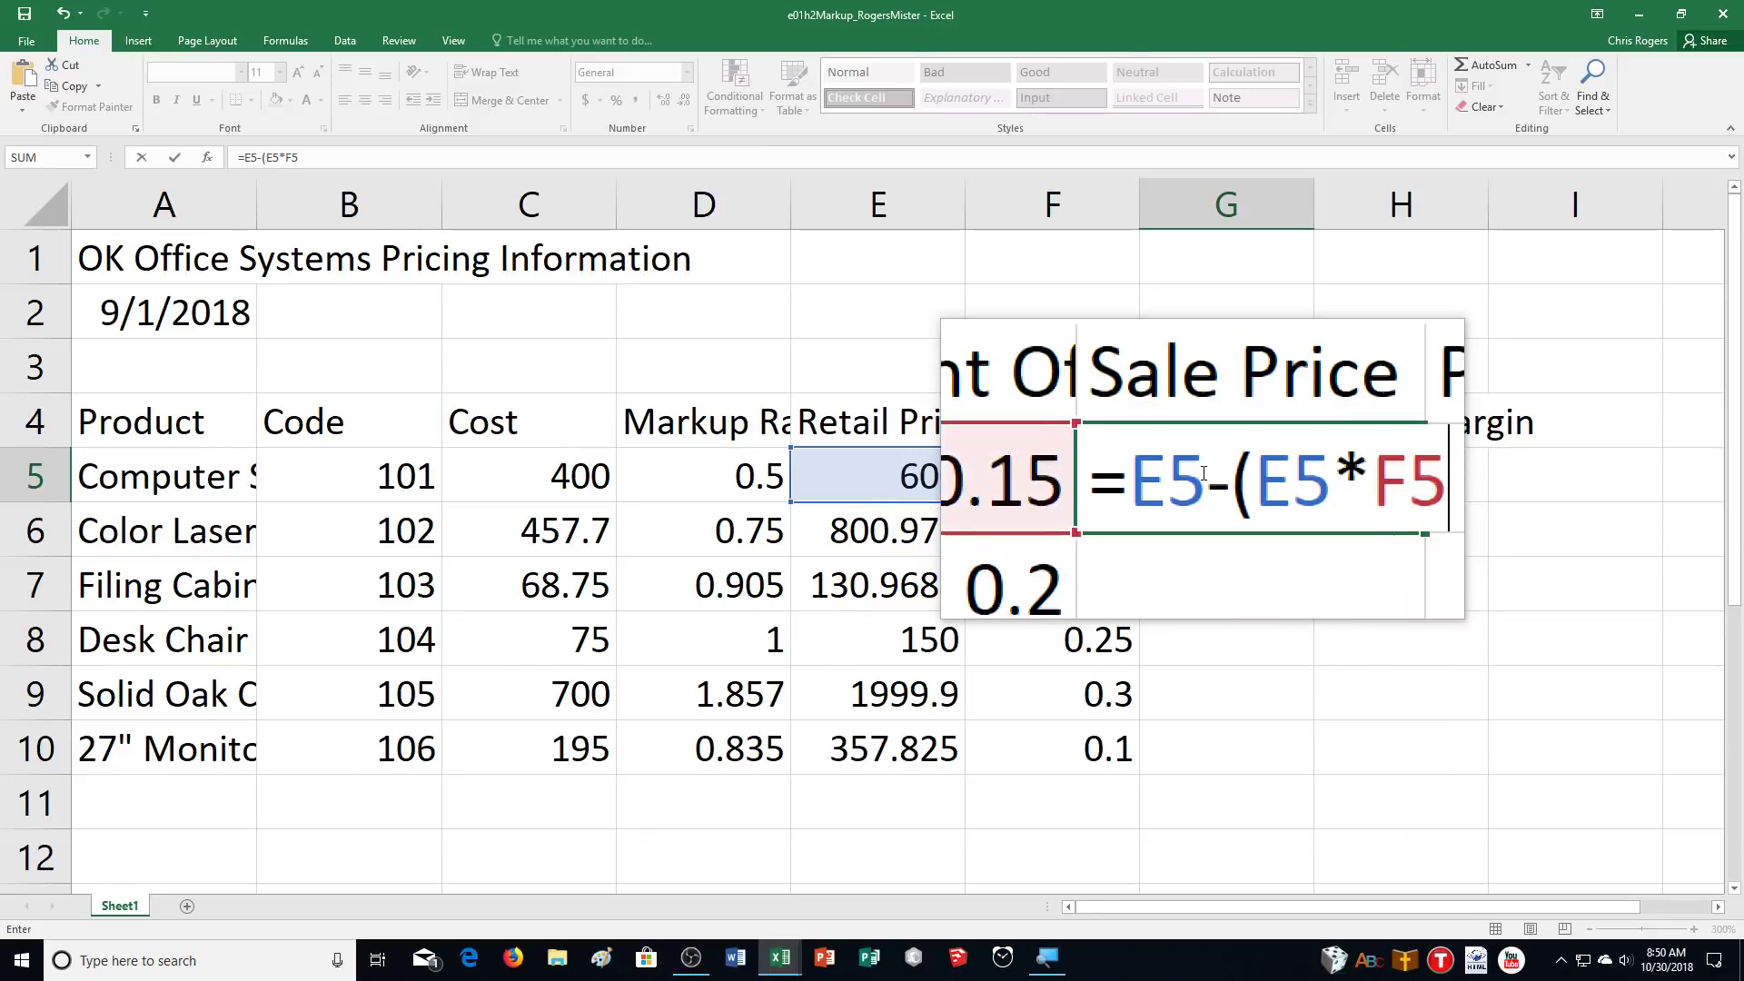
pyautogui.write(')')
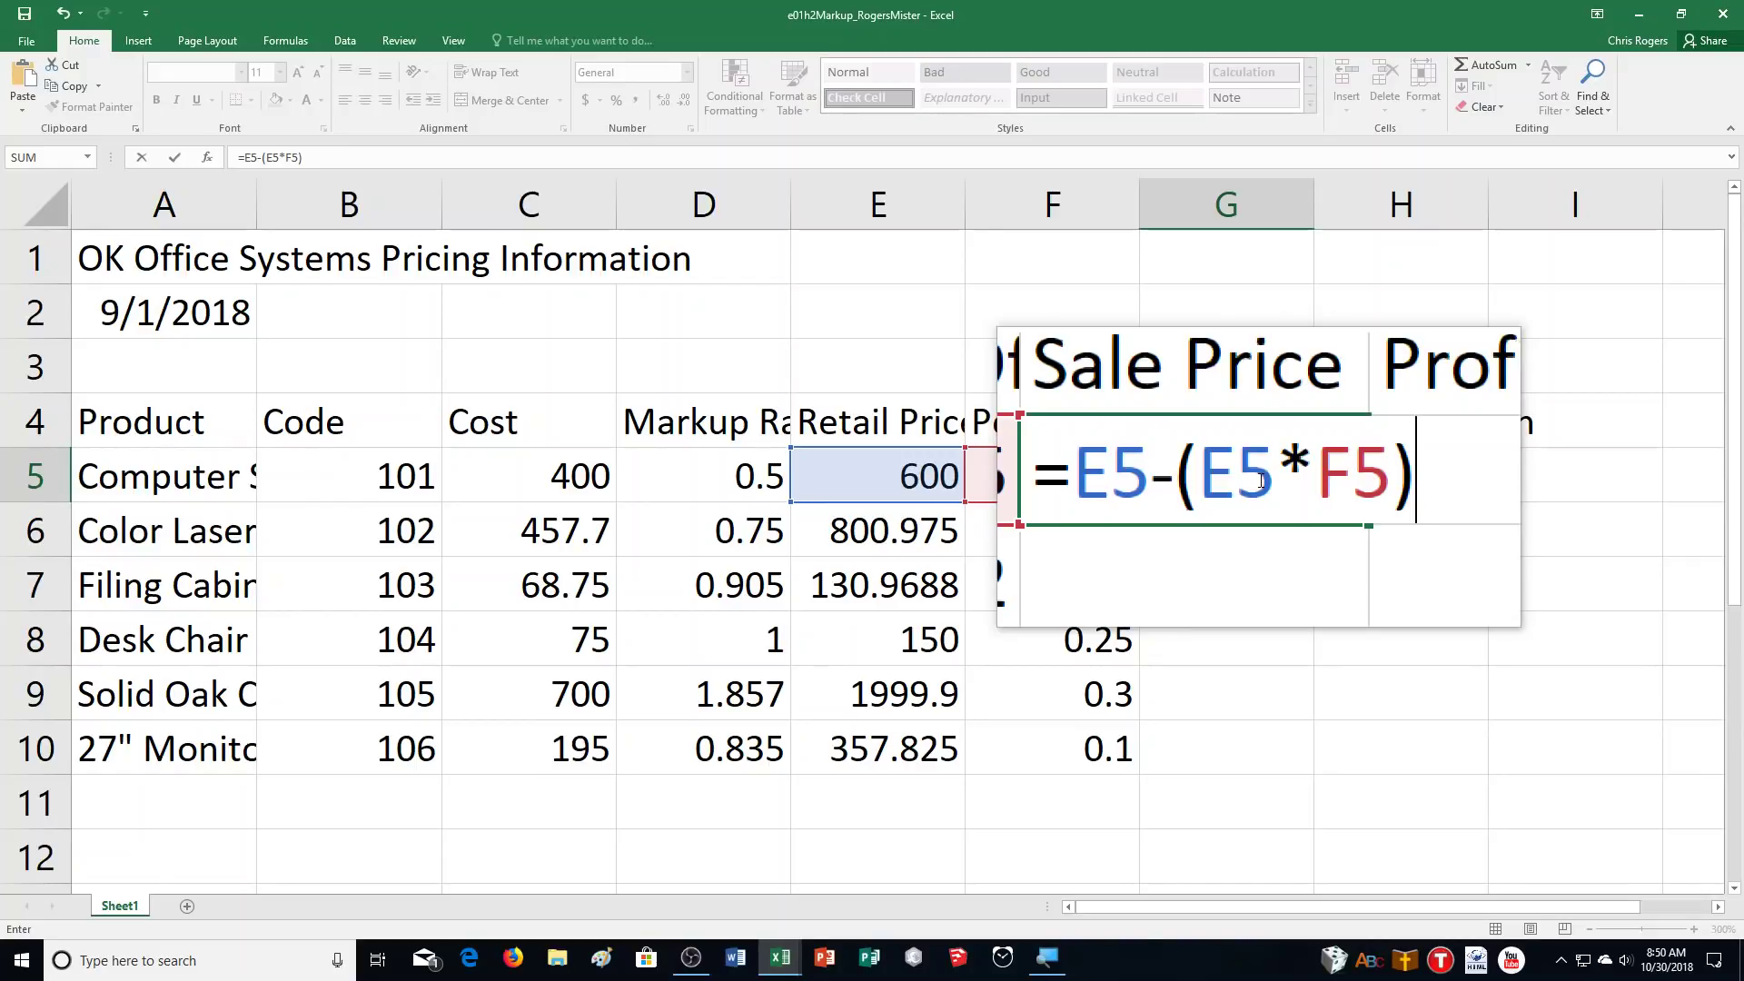
pyautogui.press('Return')
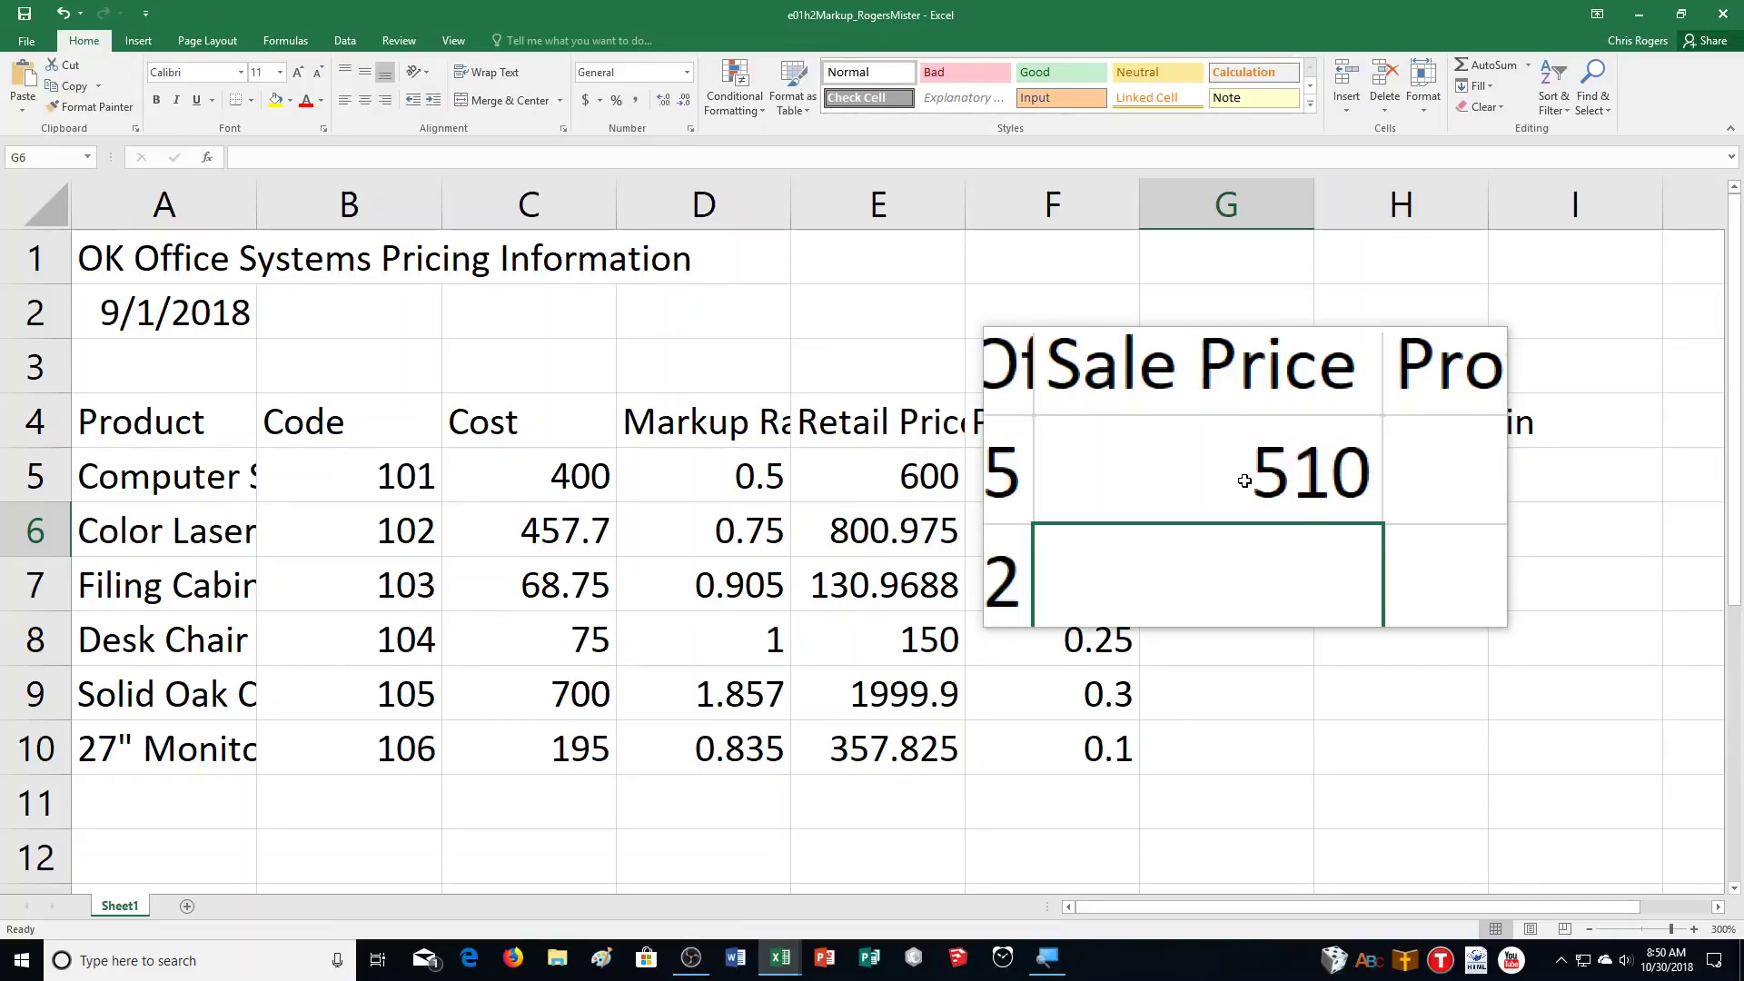
# Fill the Sale Price formula from G5 down to G10 and confirm G6 shows 640.78.
pyautogui.click(1244, 481)
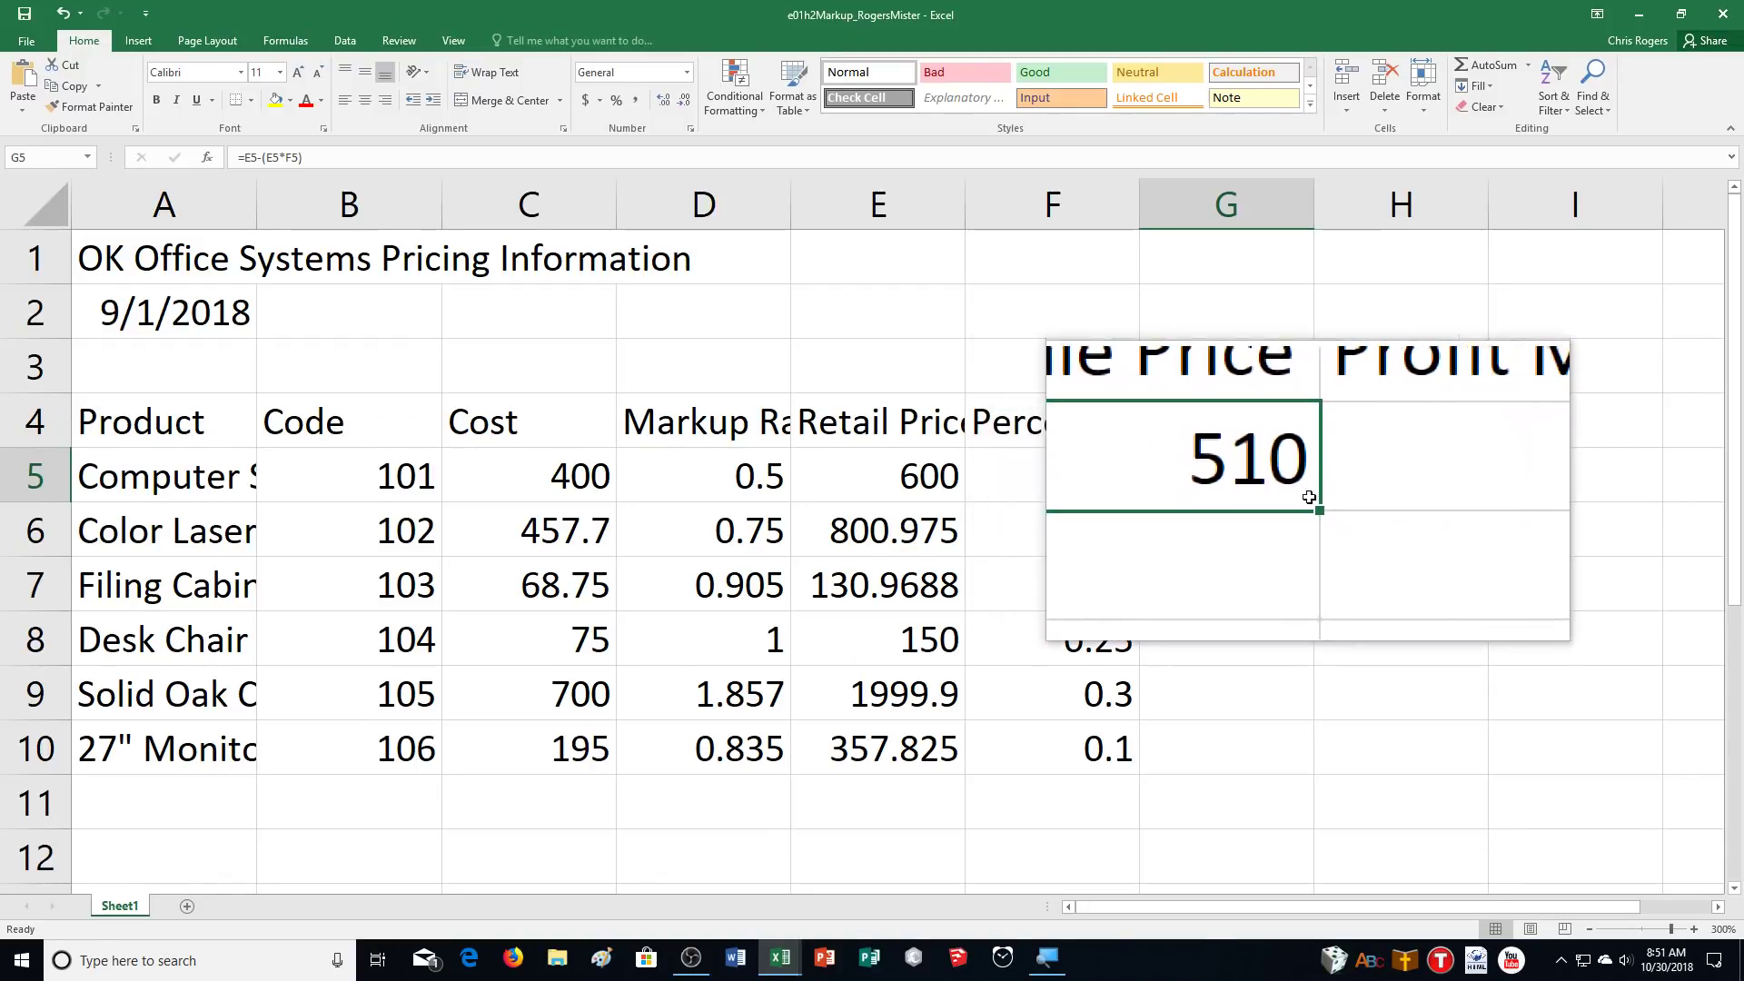
pyautogui.doubleClick(1315, 502)
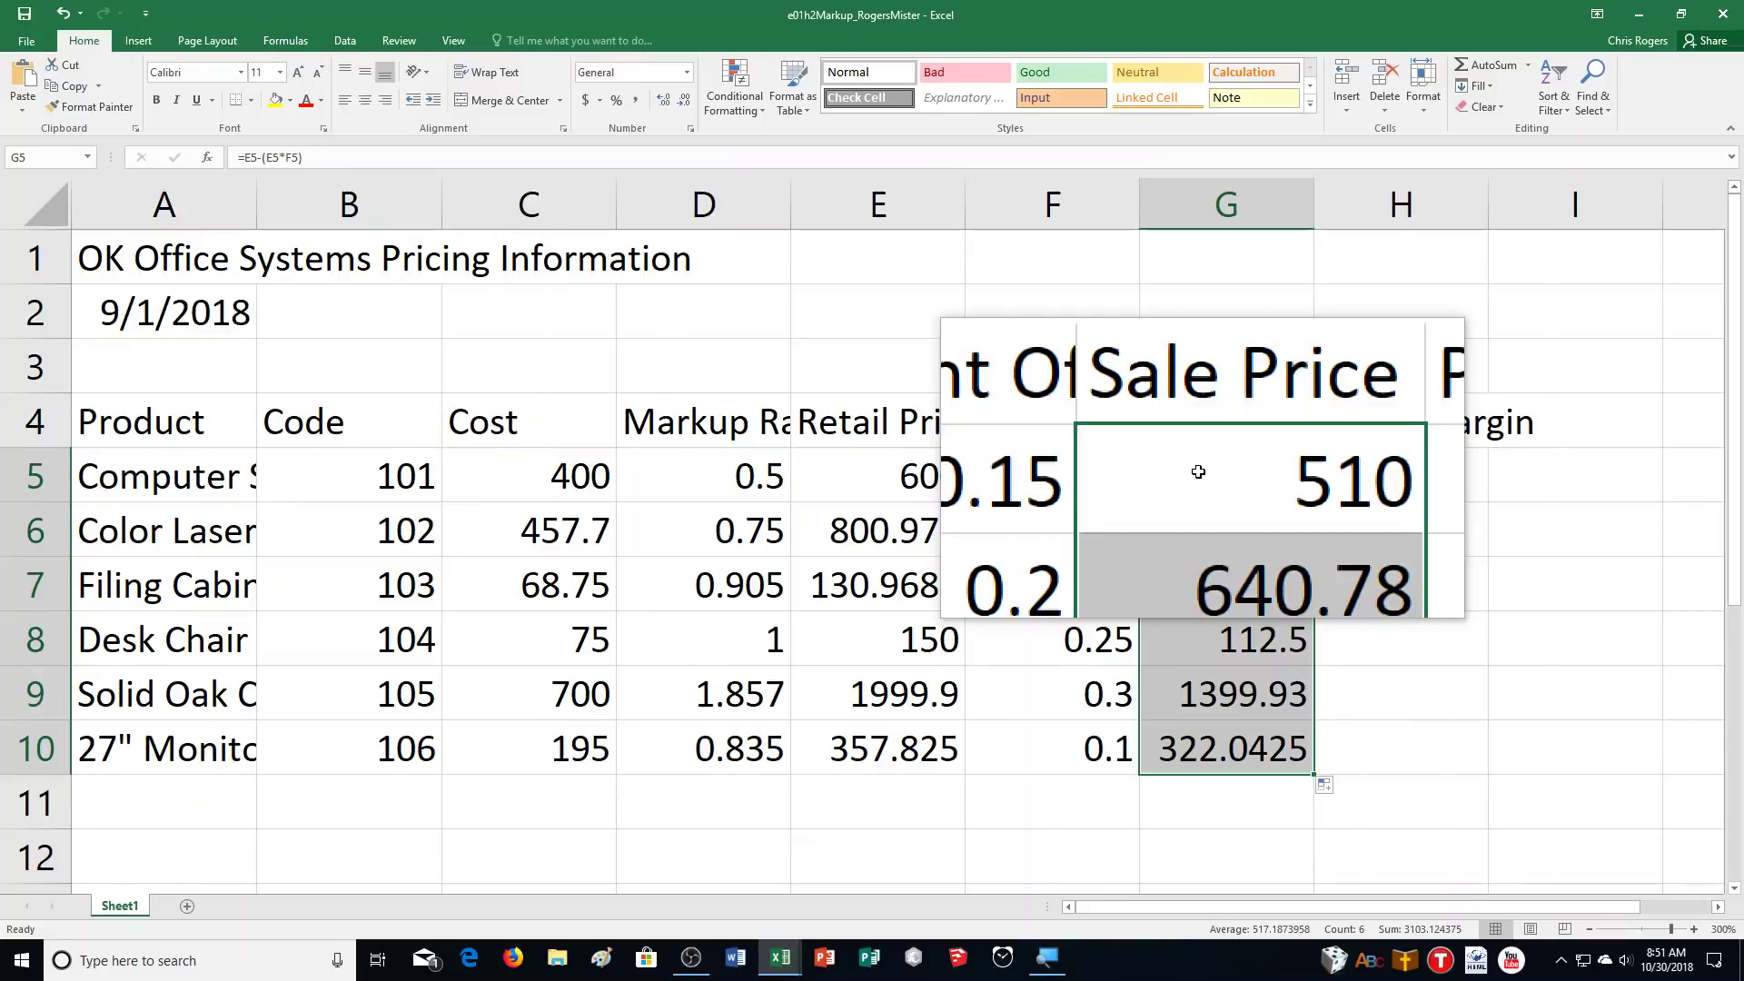
pyautogui.click(1208, 522)
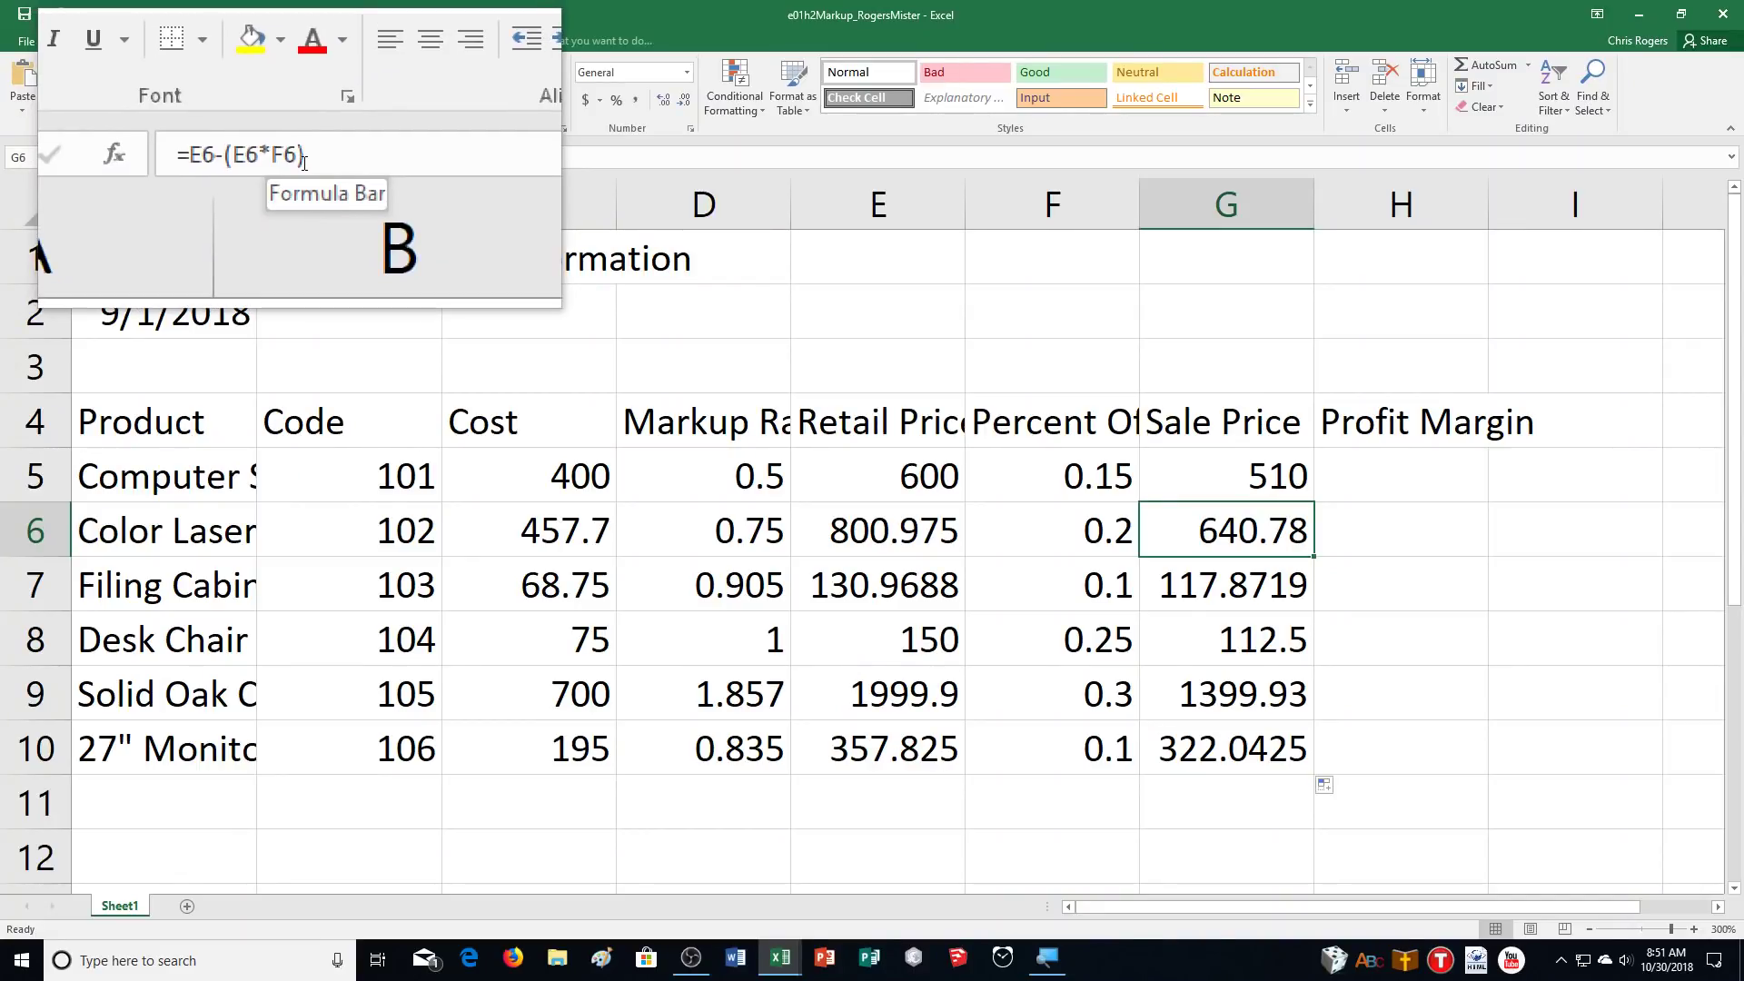
pyautogui.click(1406, 475)
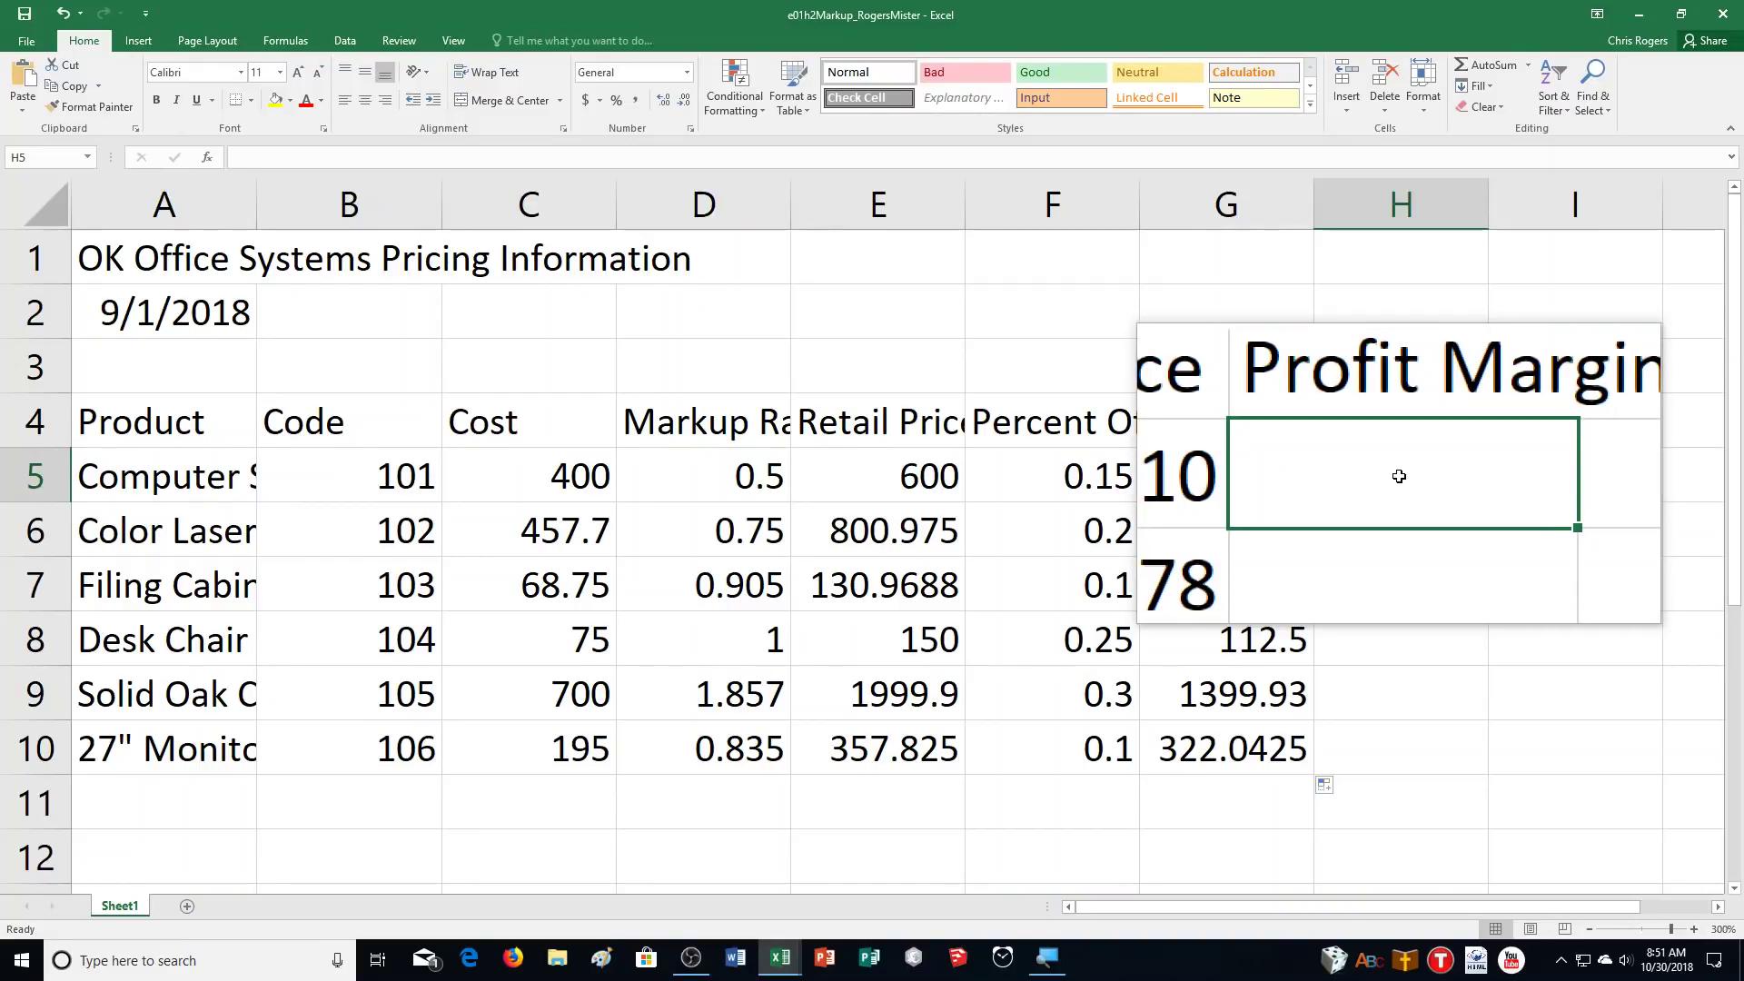
# Enter =(G5-C5)/G5 in H5 so the first product's Profit Margin shows 0.215686.
pyautogui.write('=')
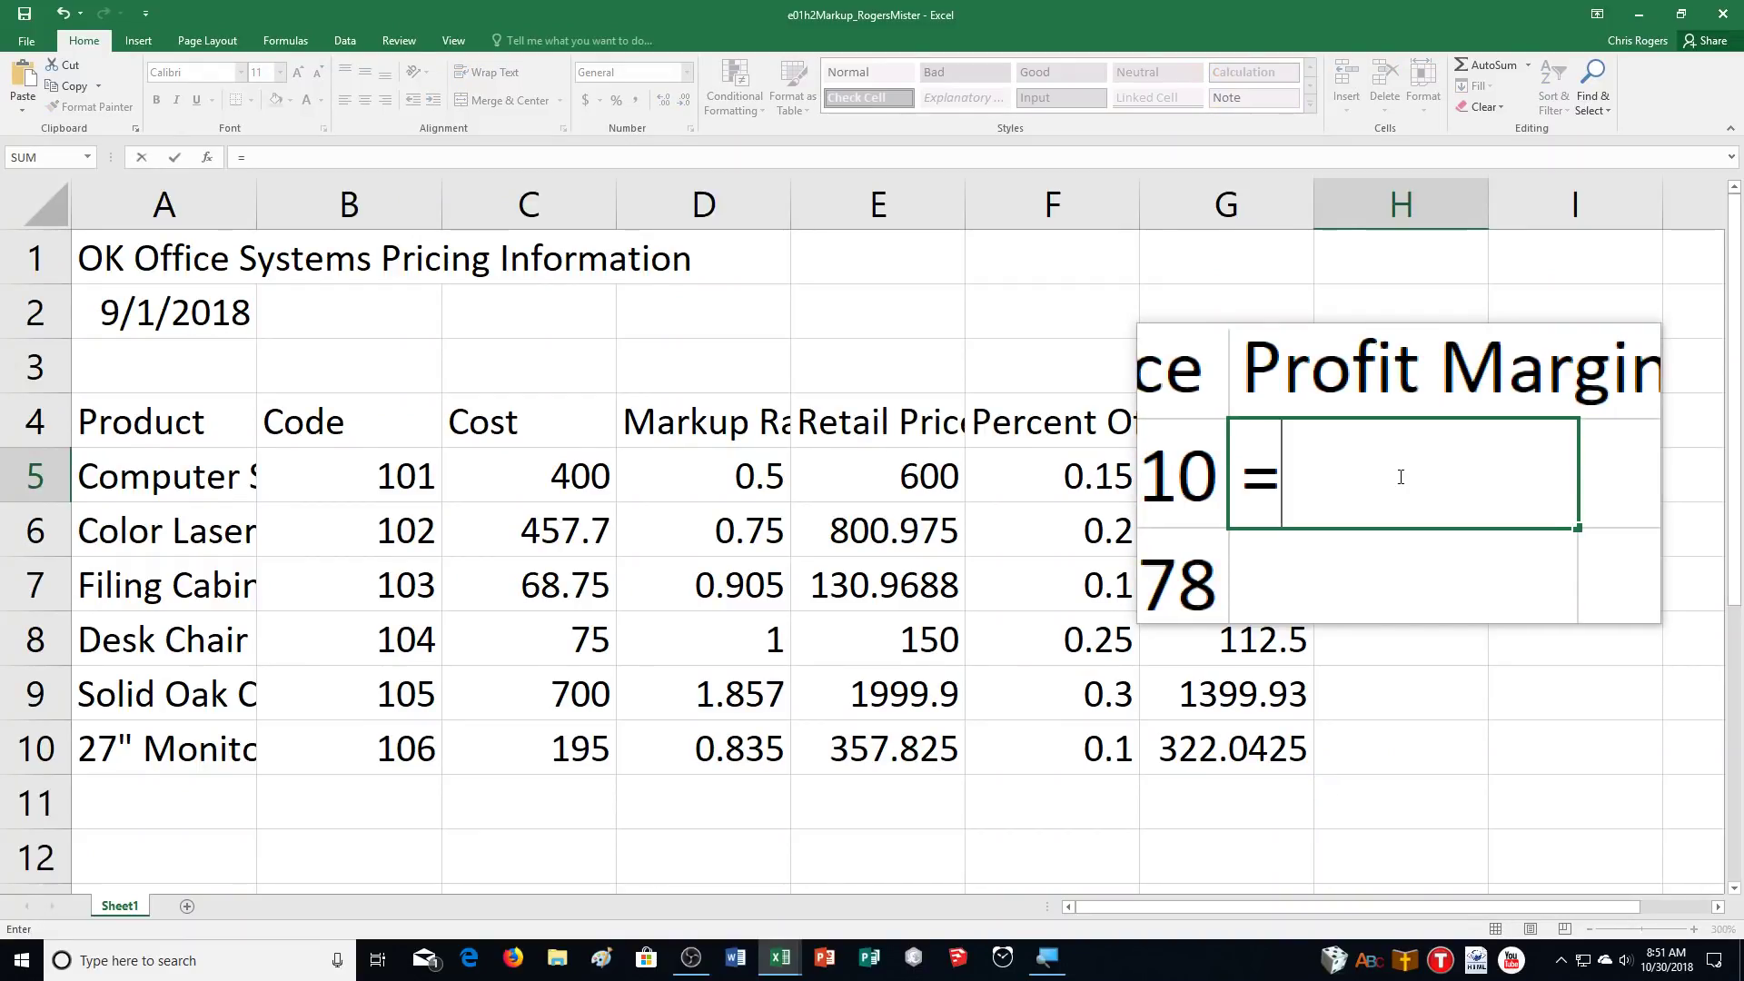
pyautogui.write('(G5')
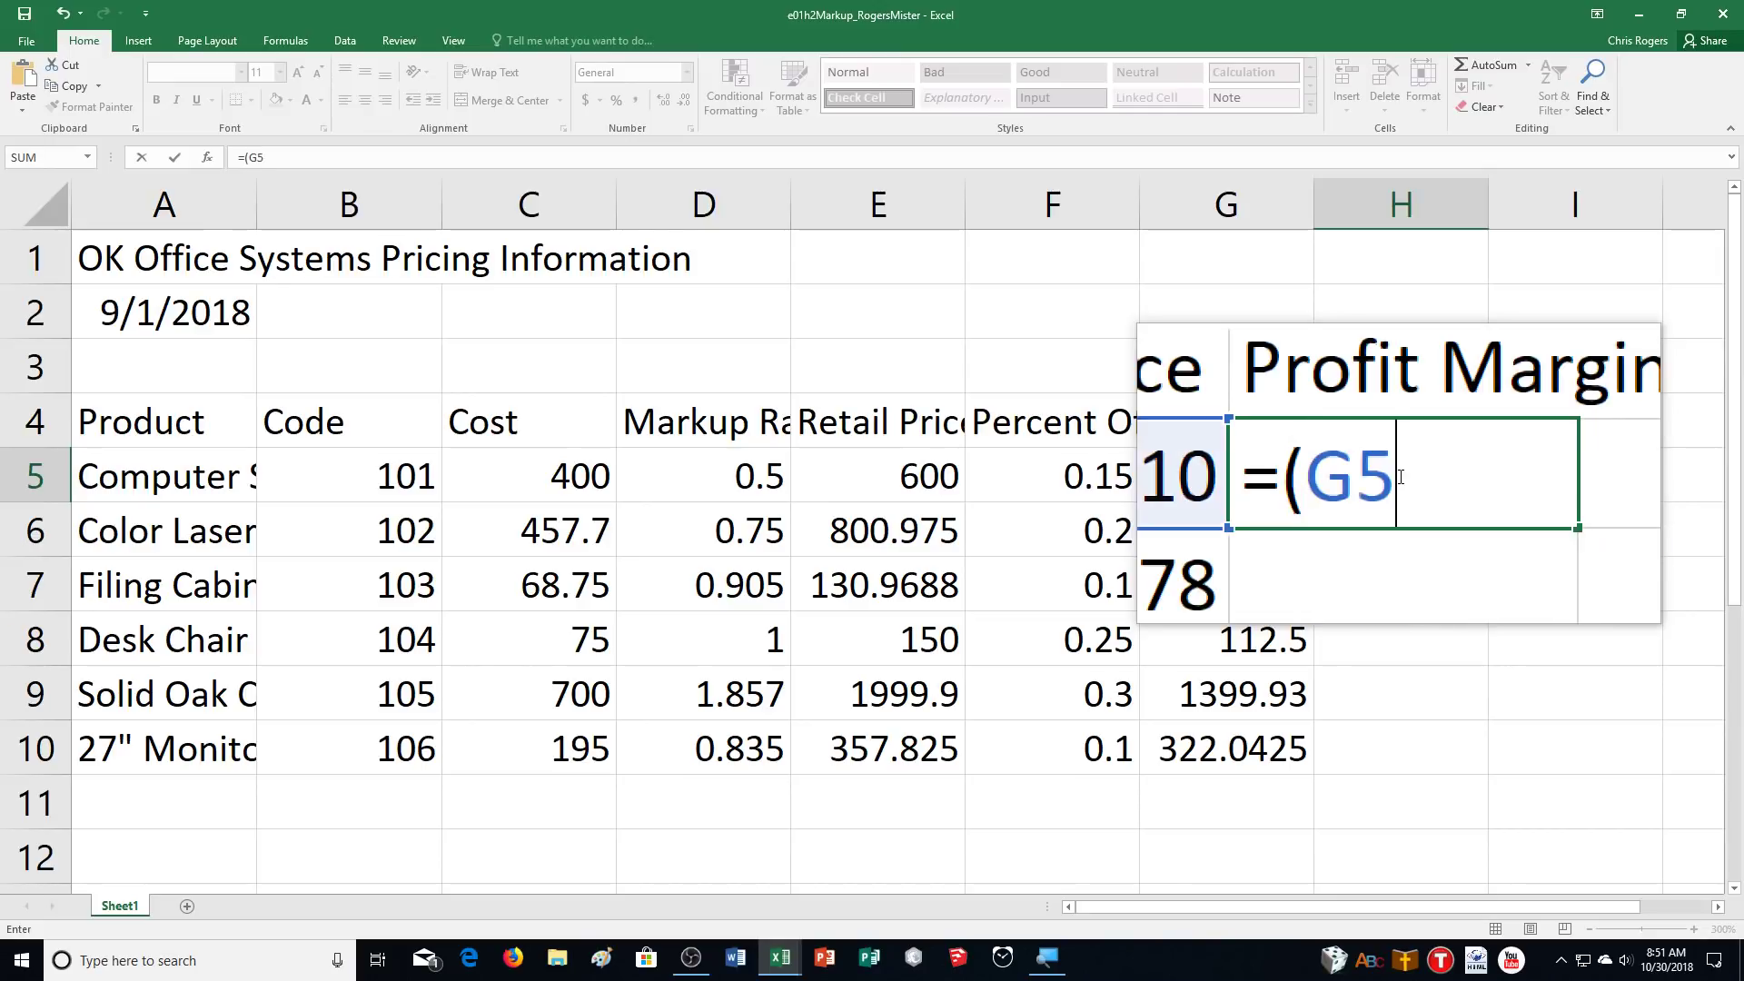
pyautogui.write('-C')
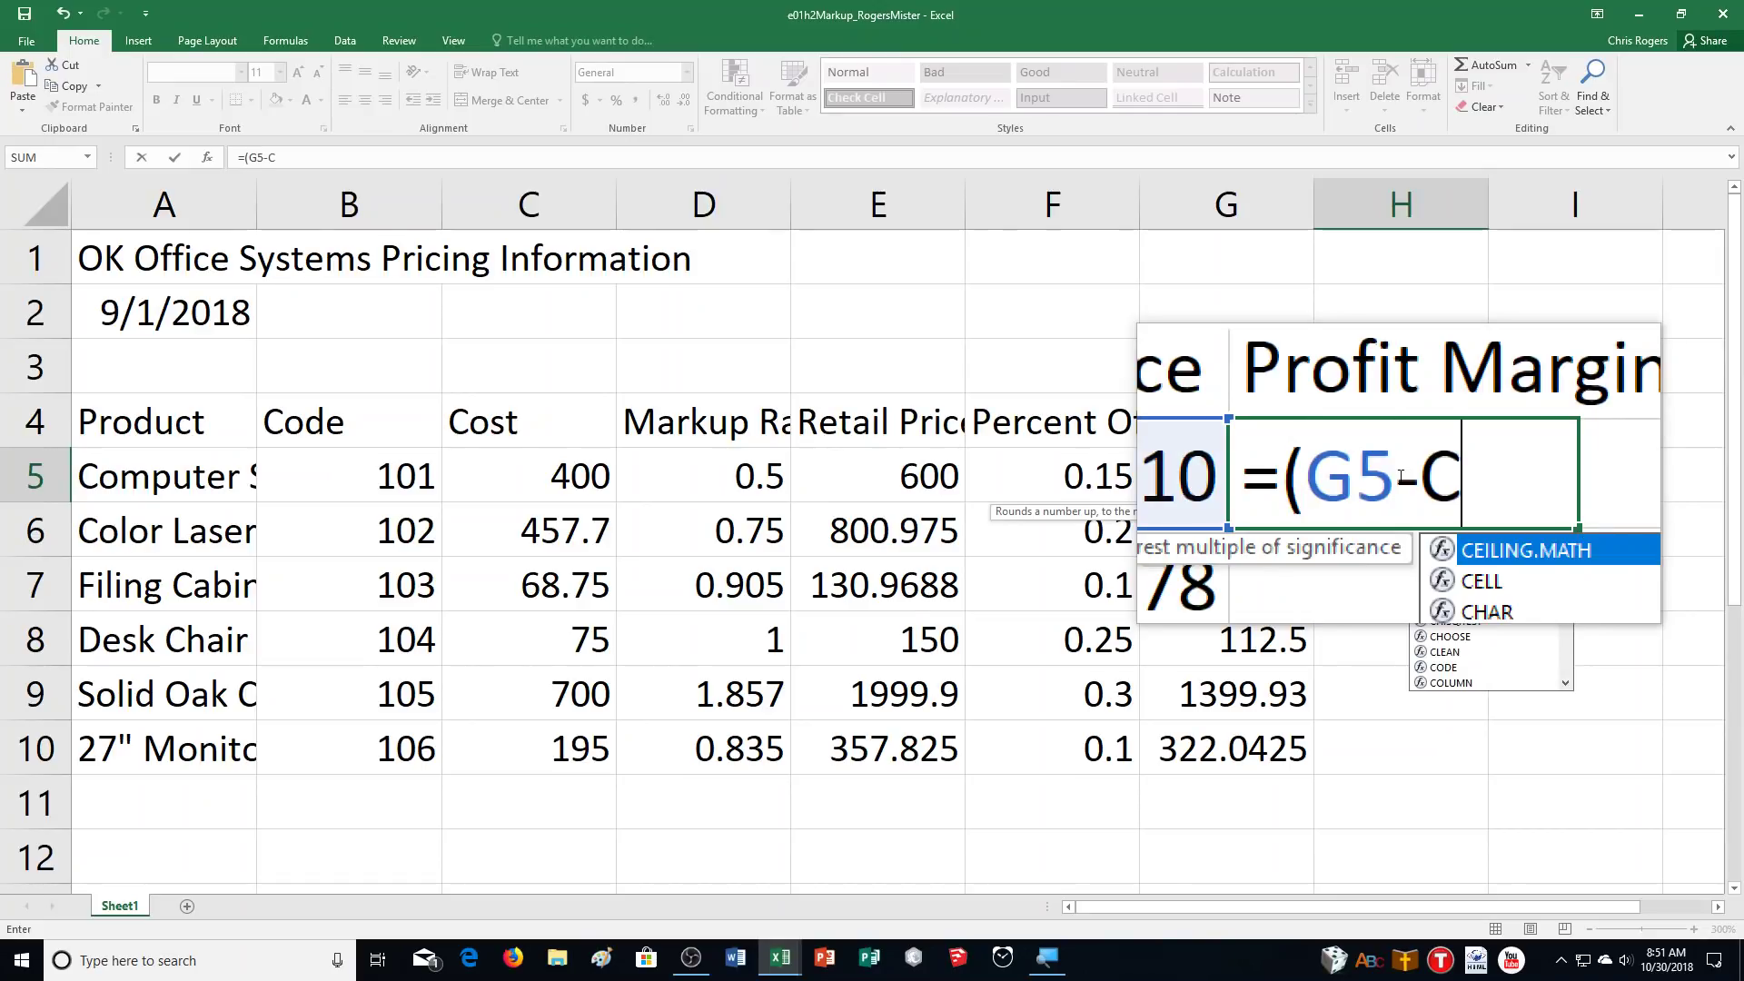
pyautogui.write('5)')
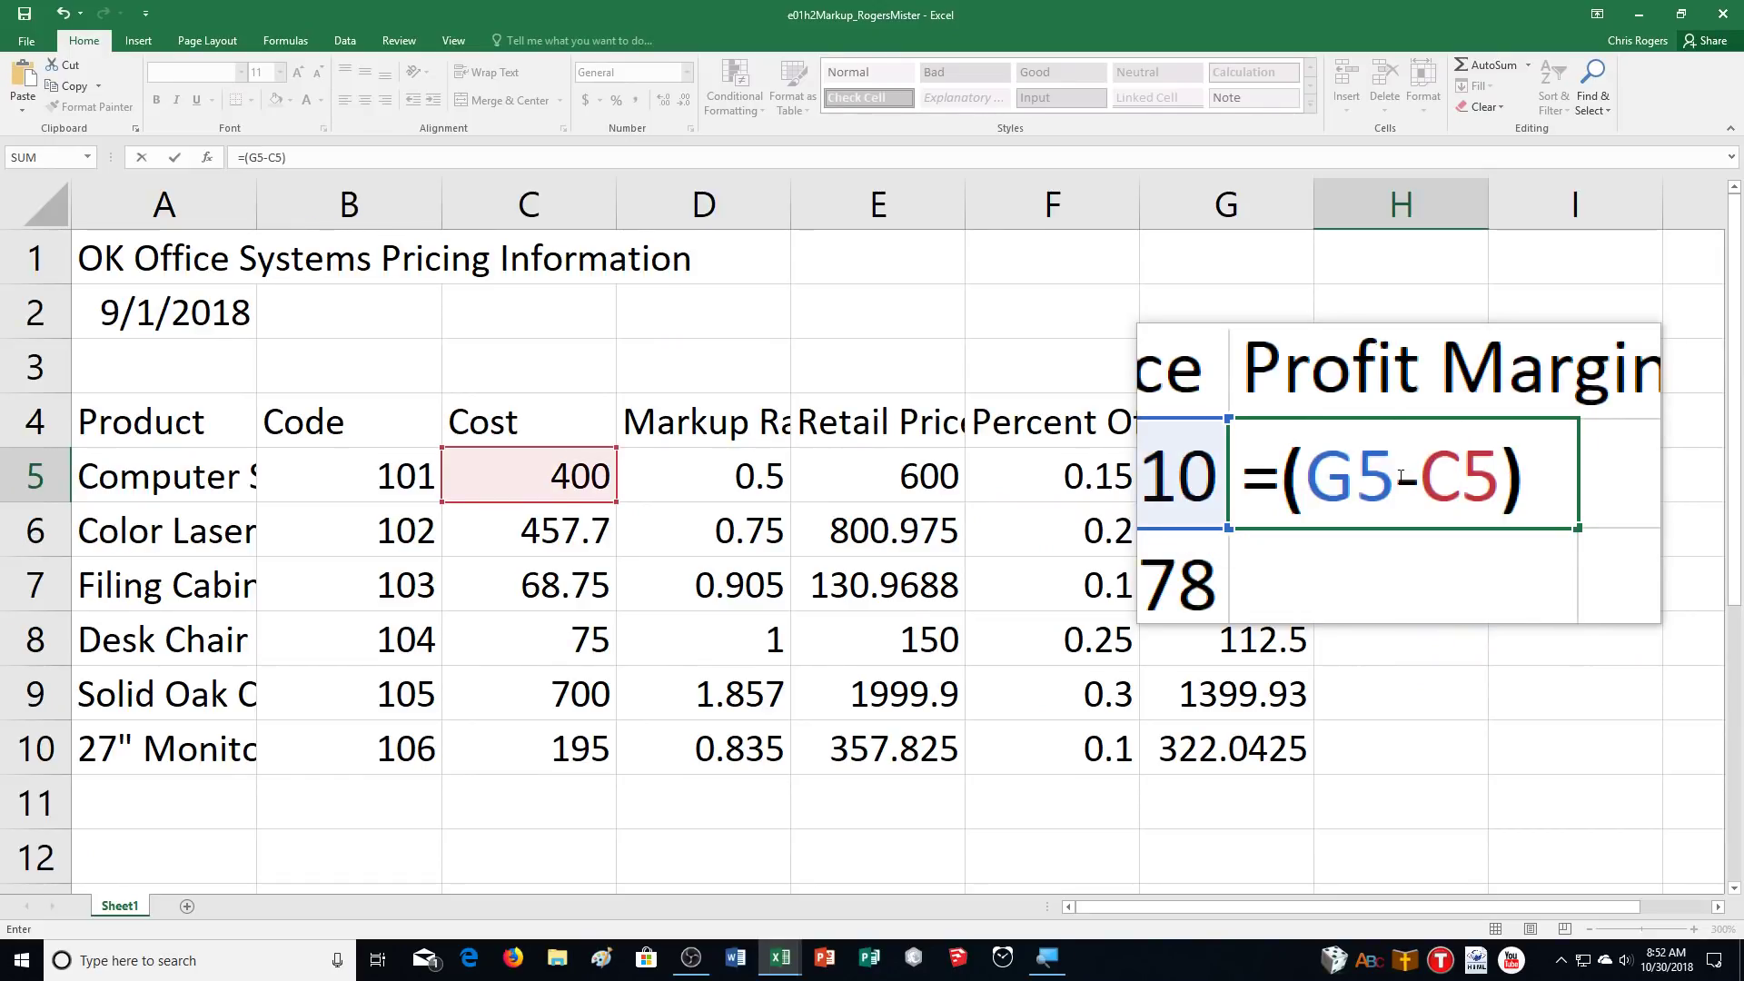
pyautogui.write('/')
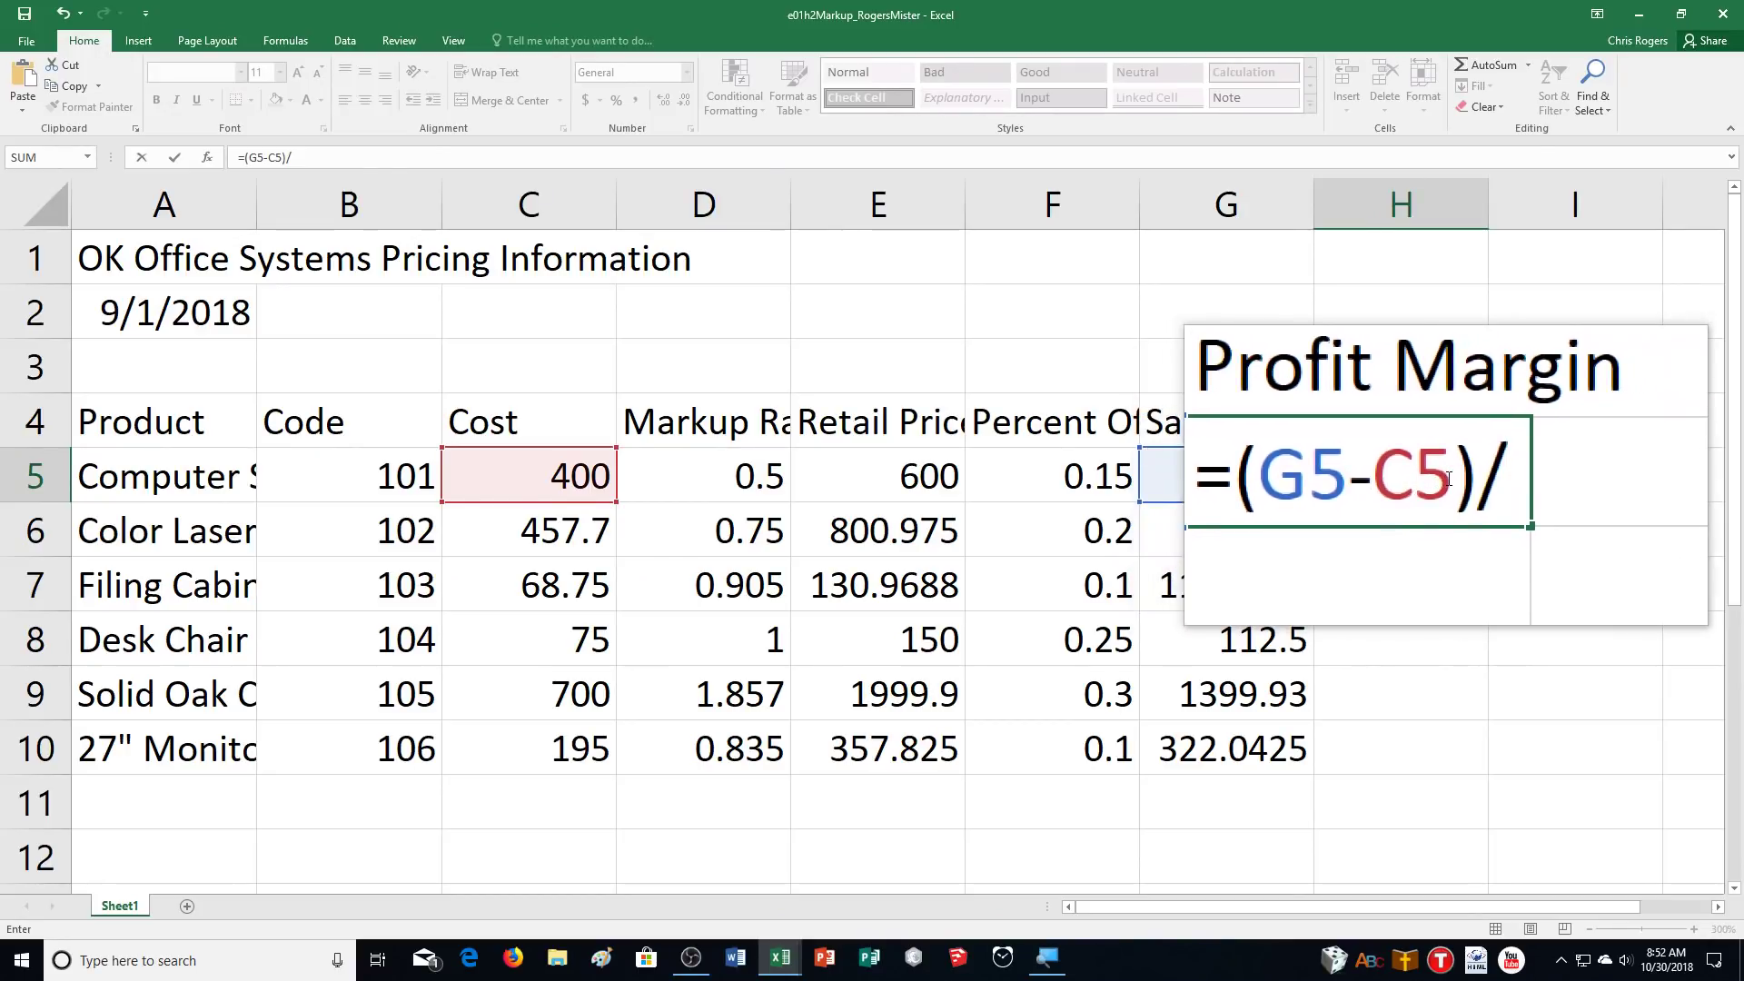
pyautogui.write('G')
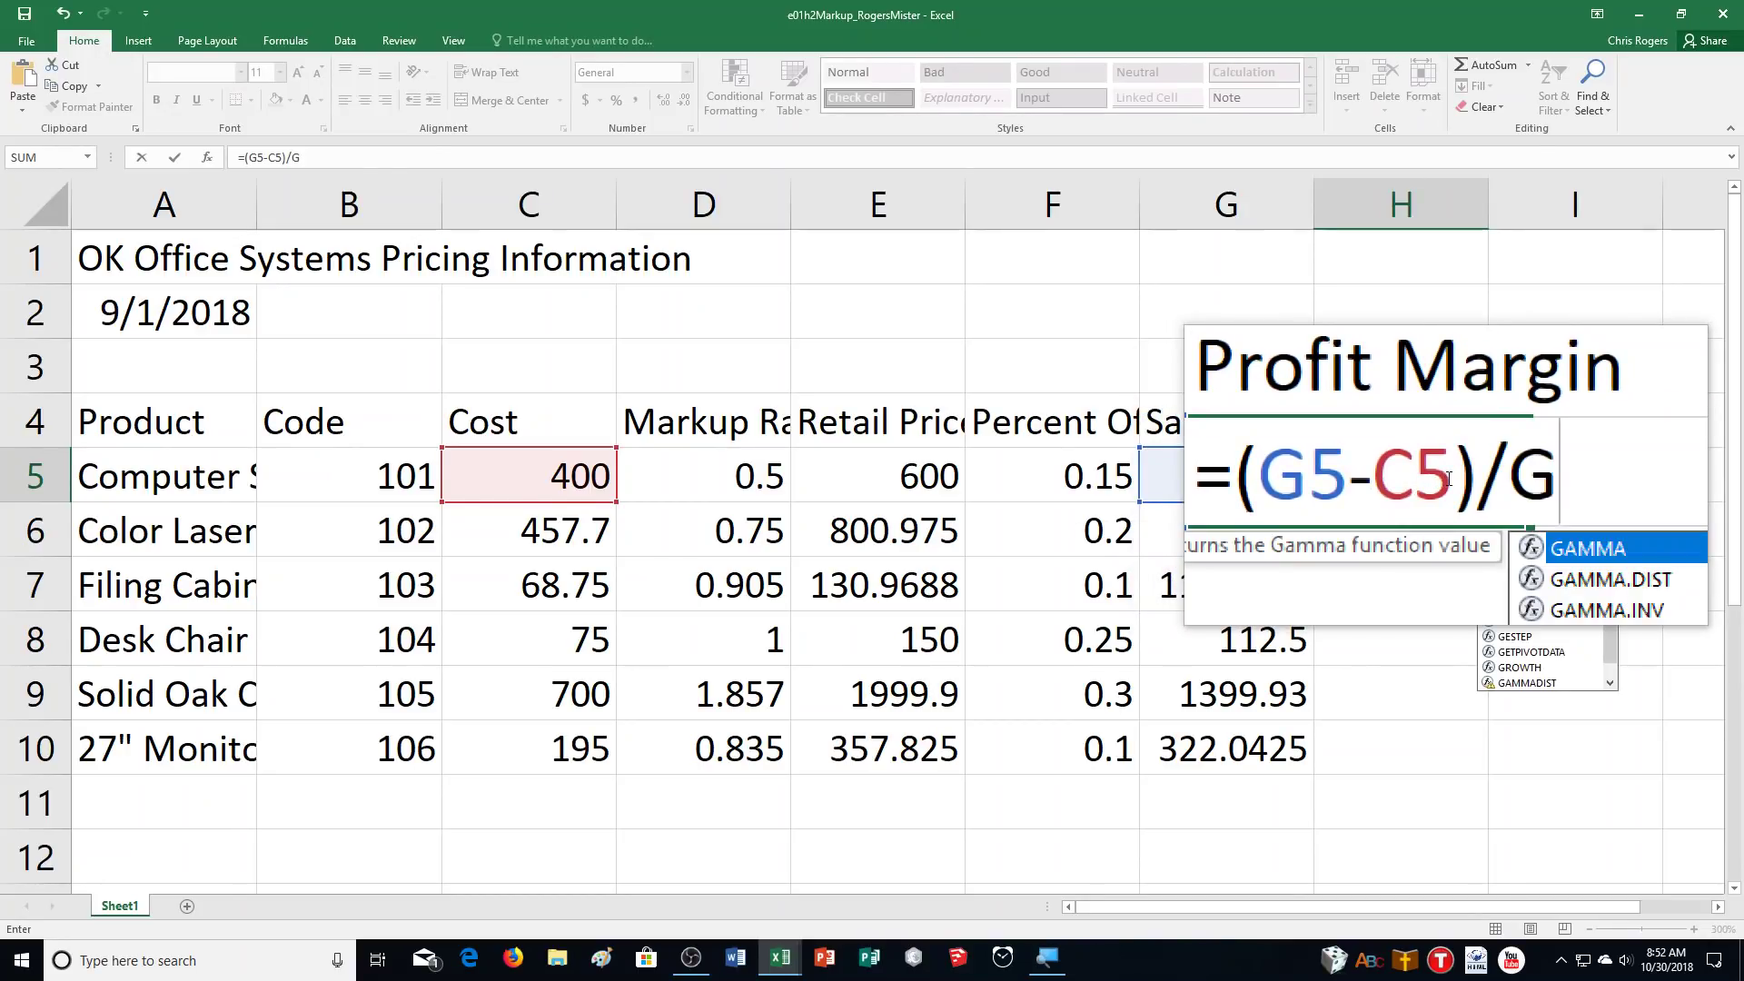
pyautogui.write('5')
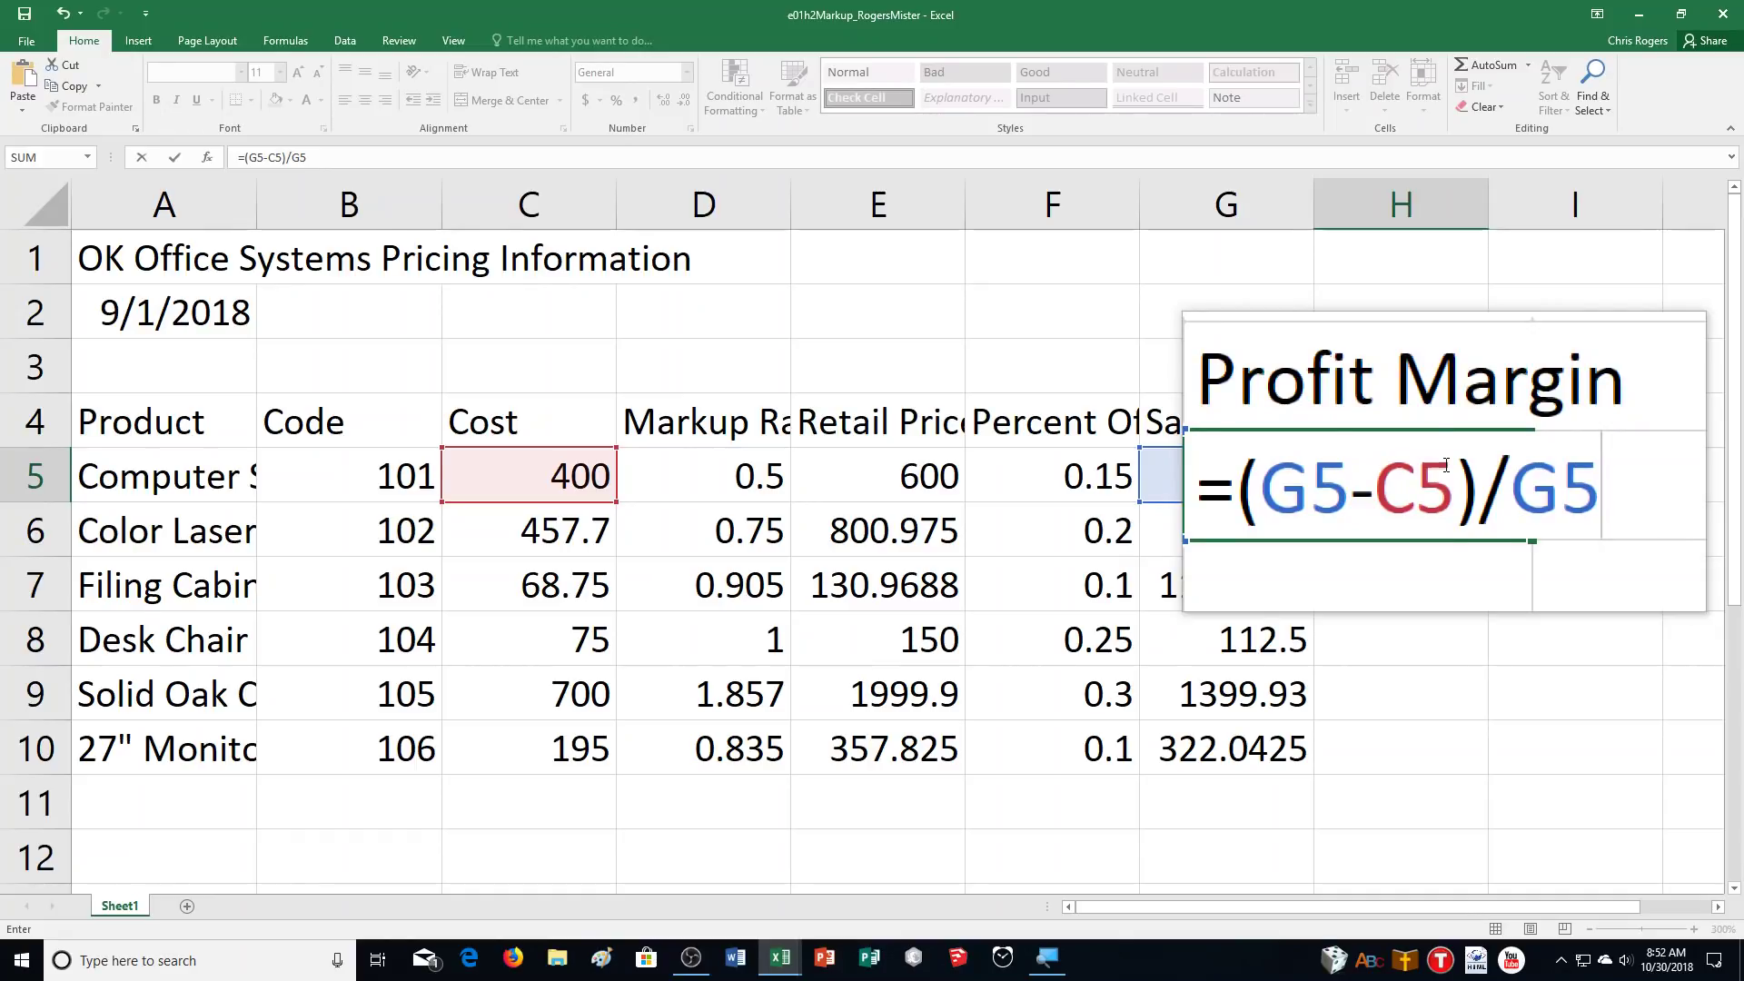
pyautogui.hotkey('ctrl', 'Return')
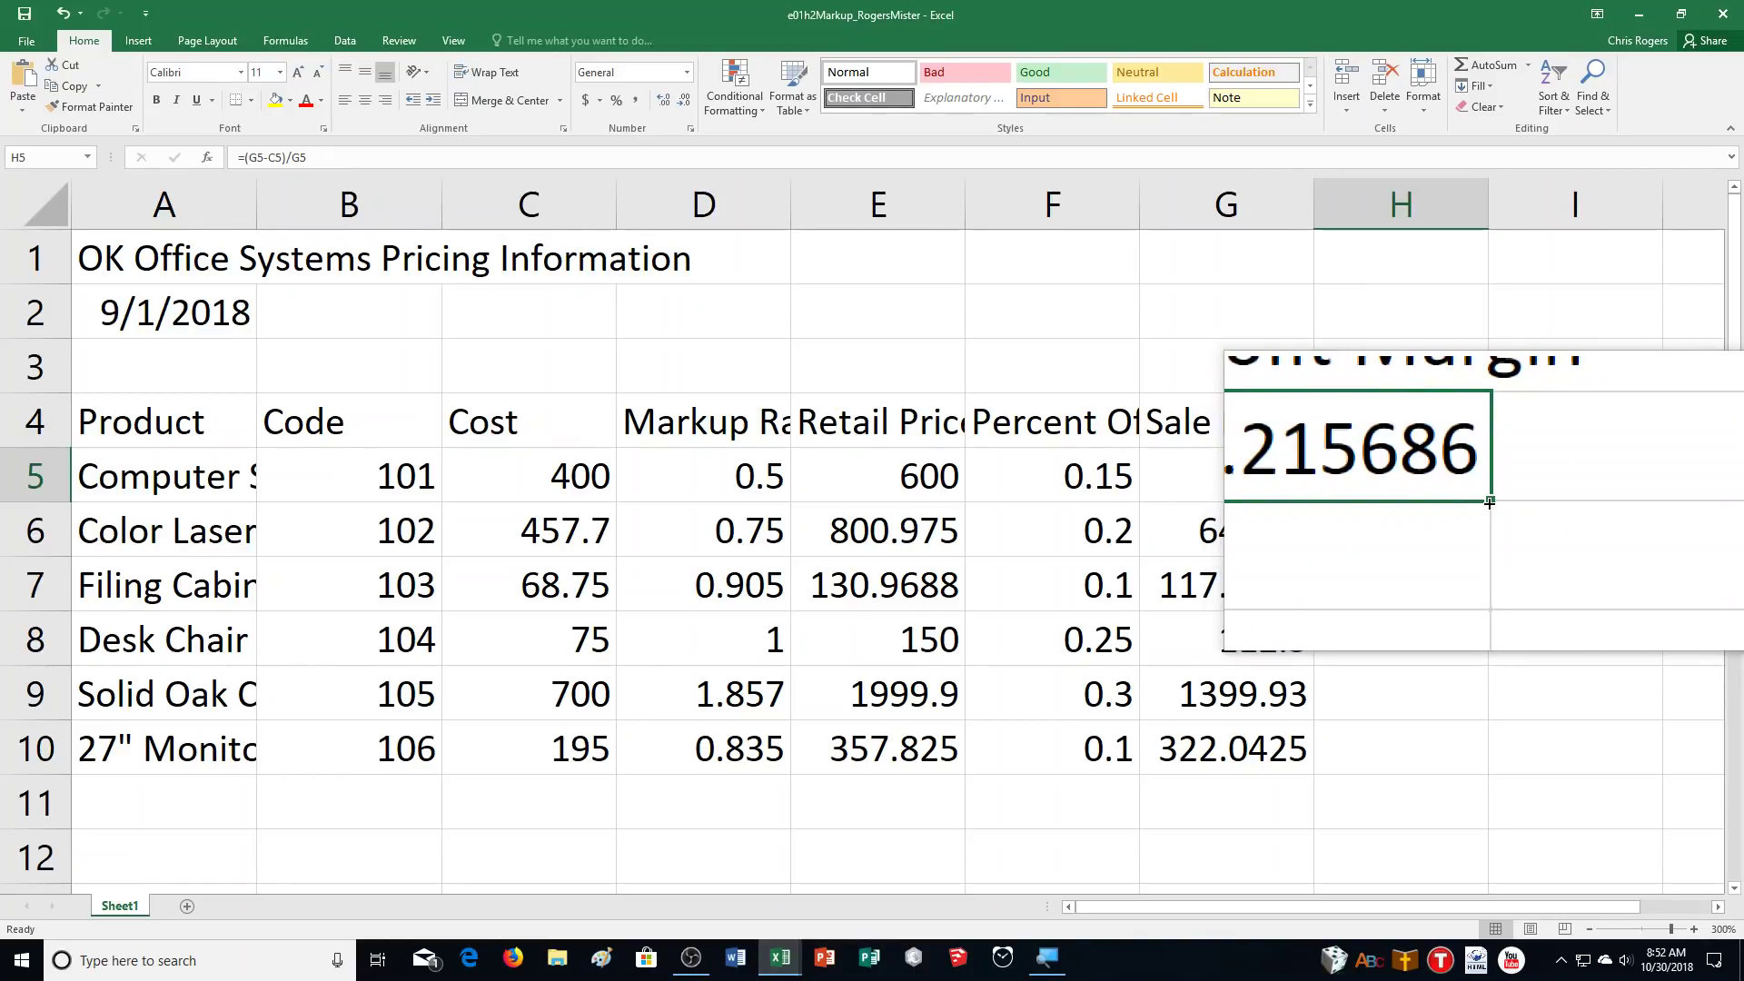
# Fill the Profit Margin formula from H5 down to H10 and confirm H6 shows 0.285714.
pyautogui.doubleClick(1490, 502)
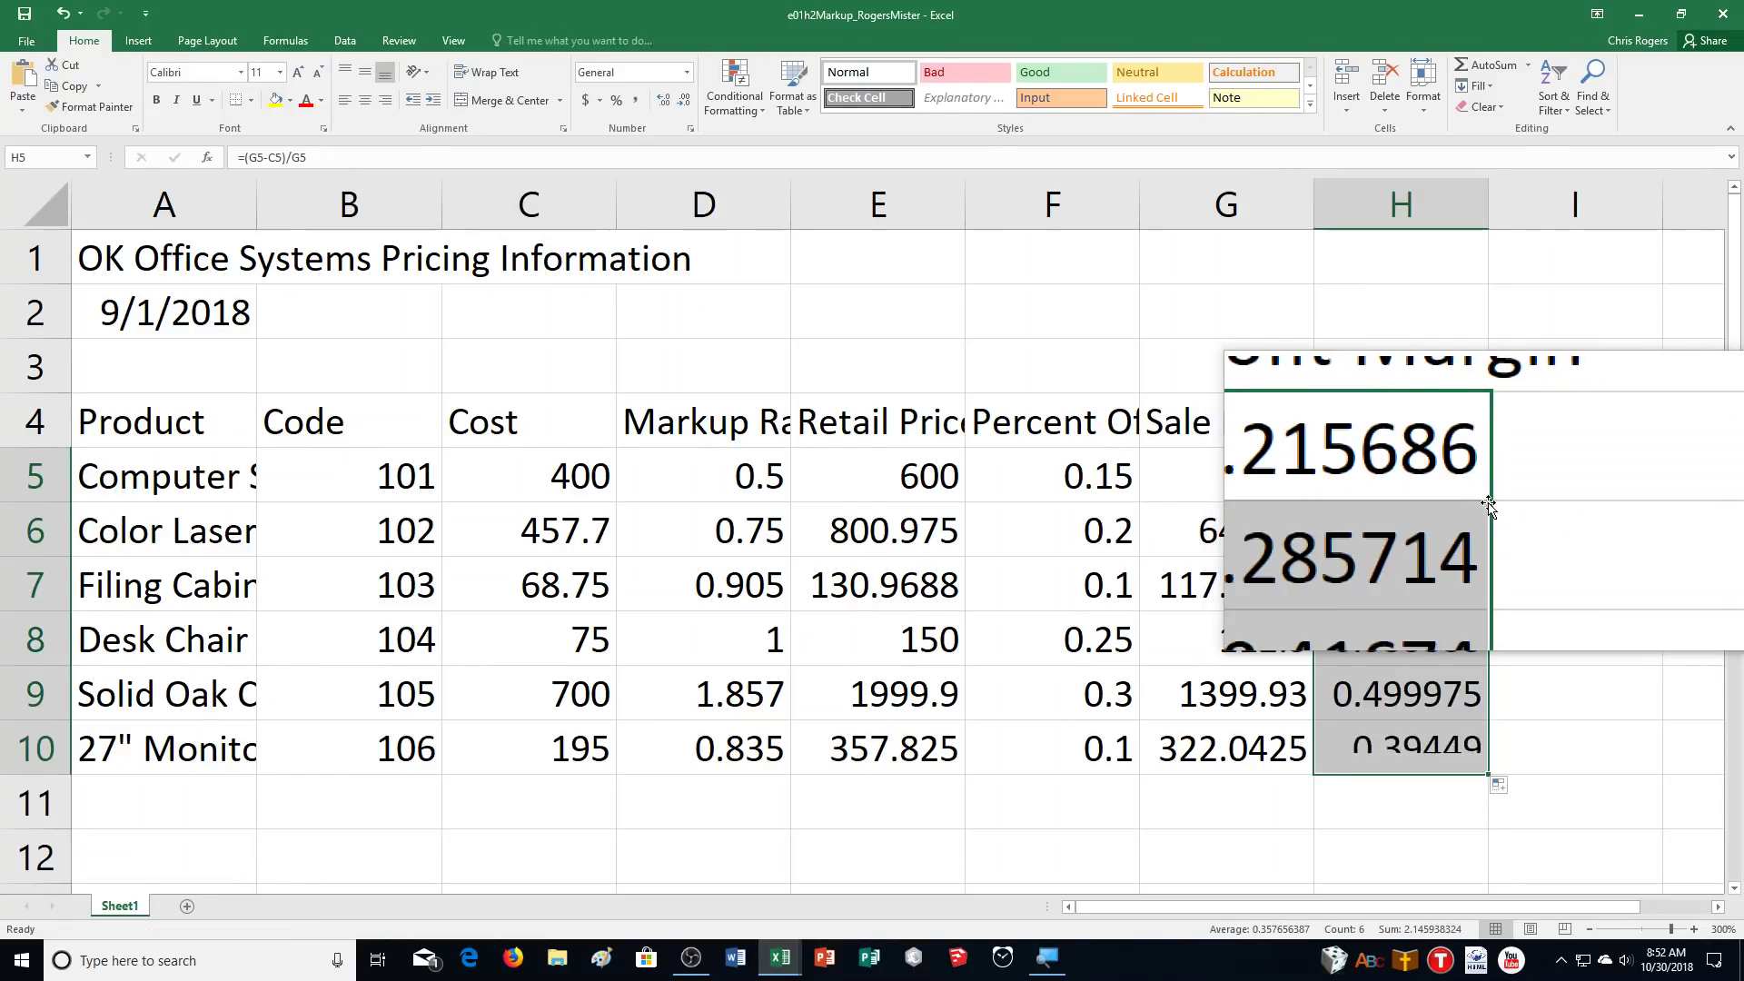
pyautogui.click(1371, 535)
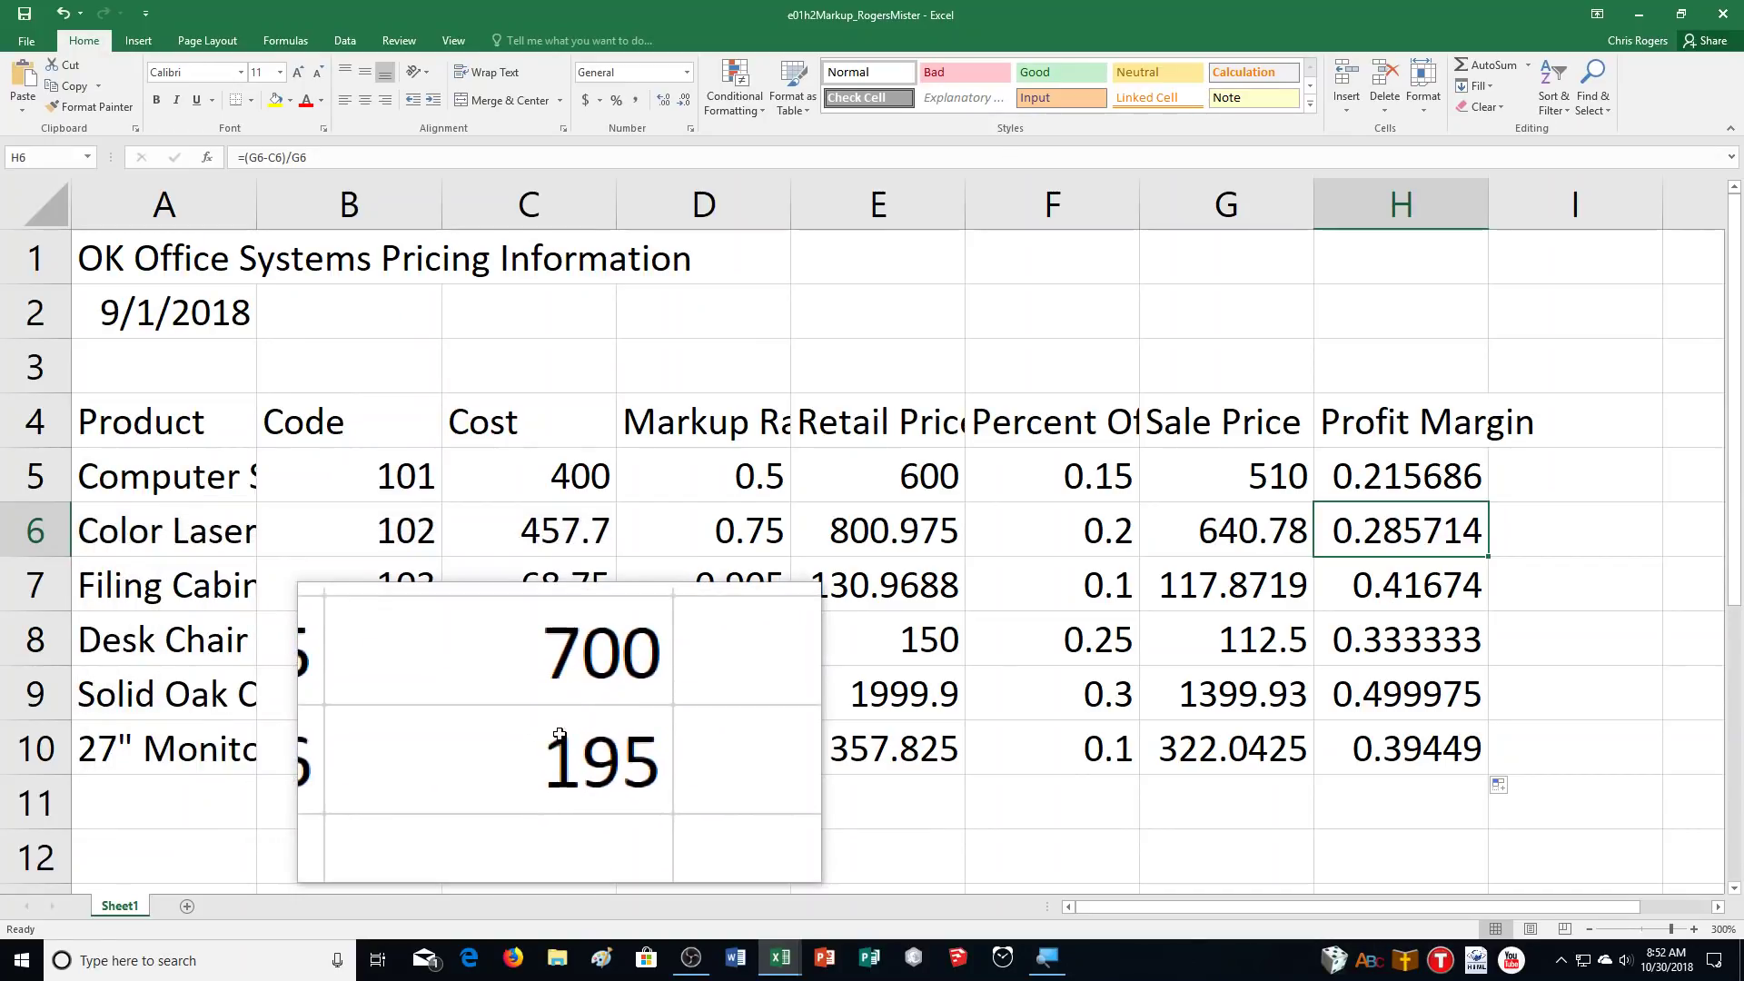
# Change the cost in C5 to 475.5.
pyautogui.click(529, 477)
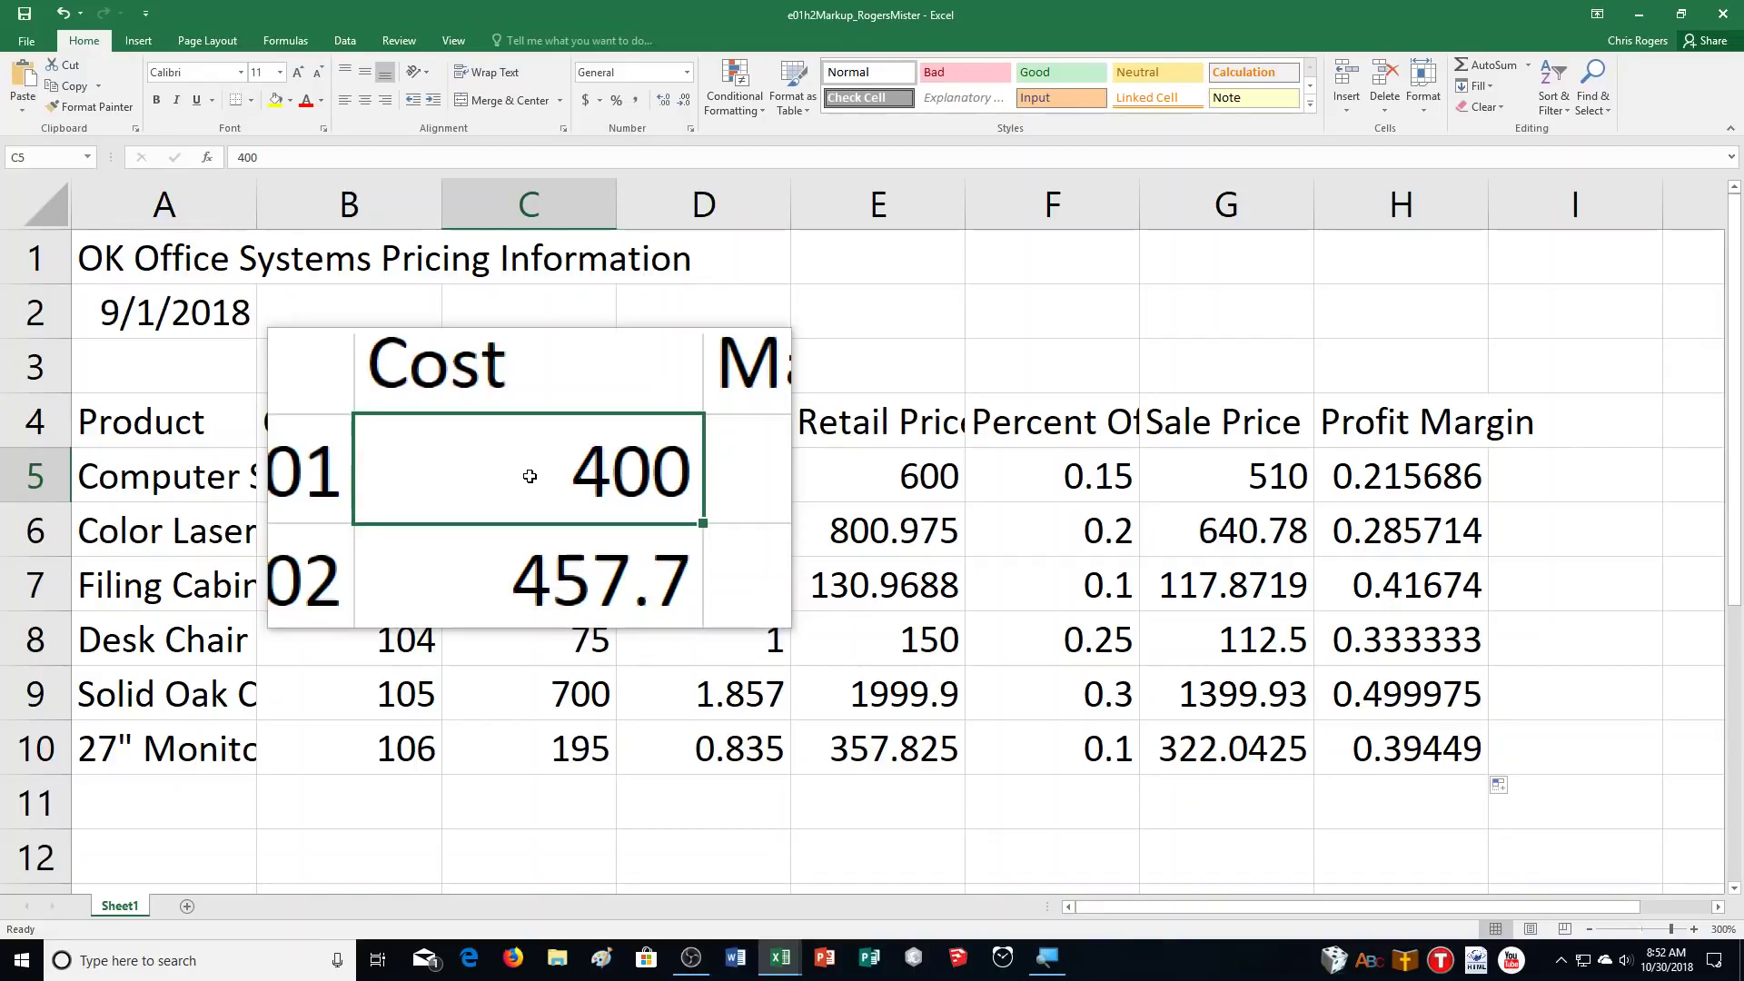
pyautogui.write('45')
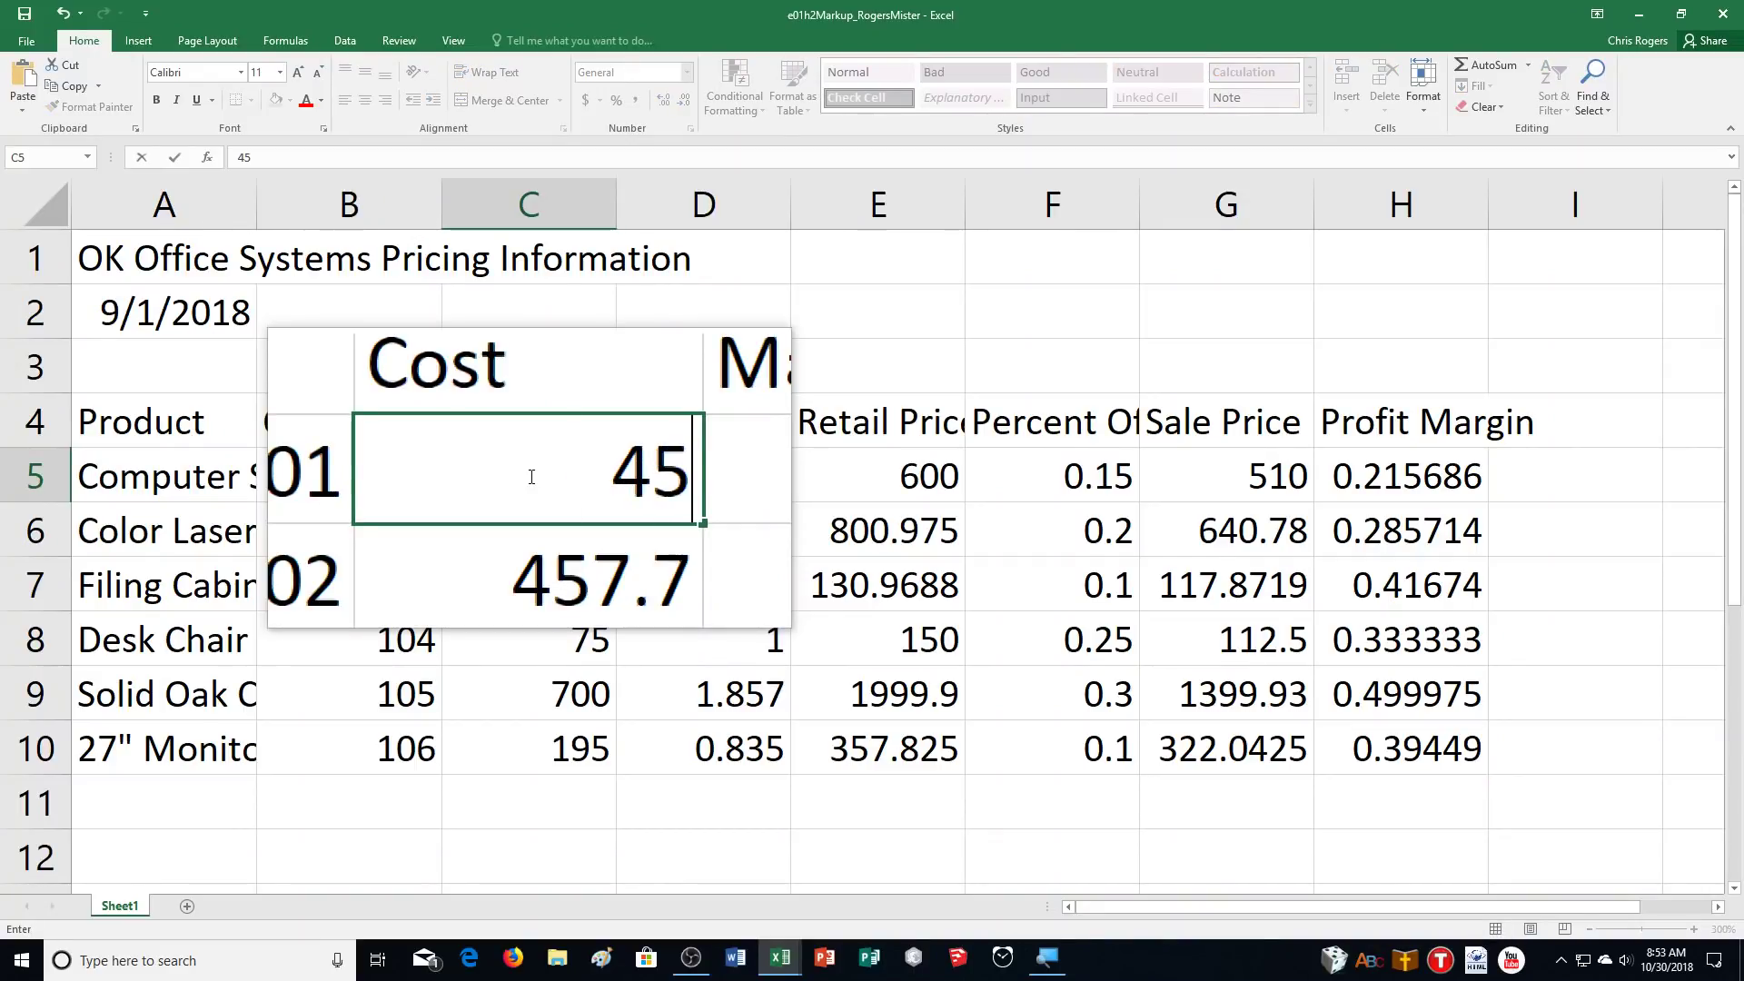
pyautogui.press('BackSpace')
pyautogui.write('75.5')
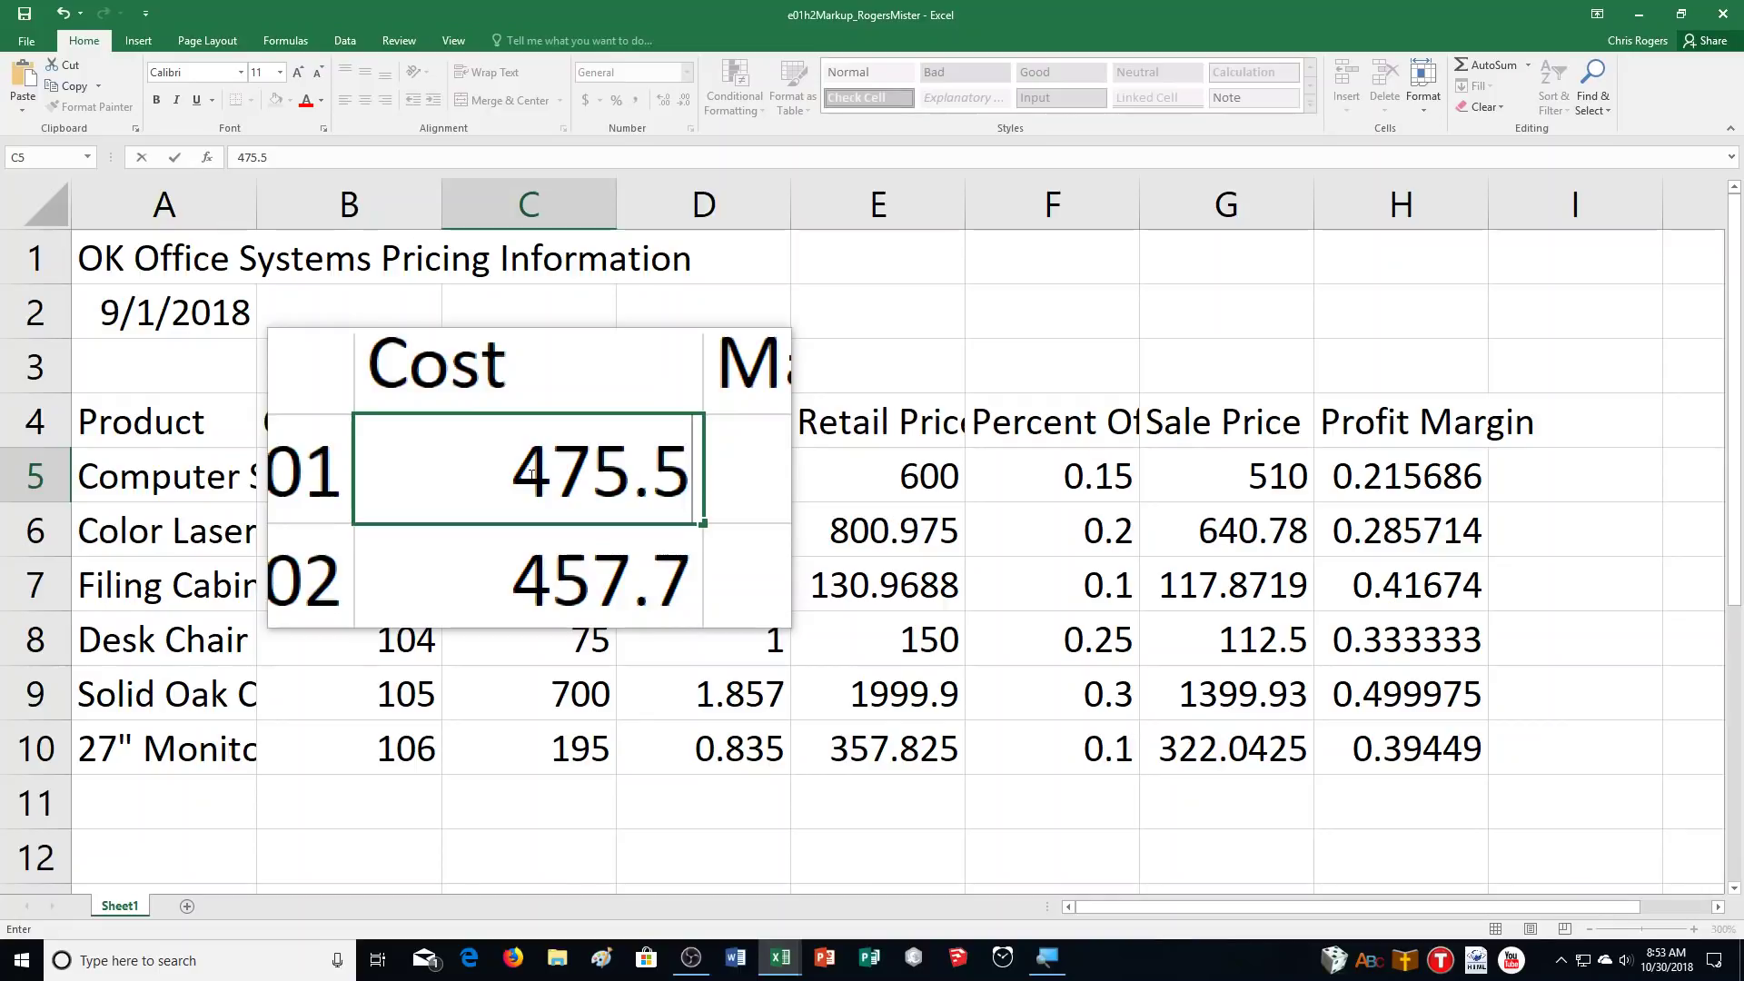
pyautogui.press('Return')
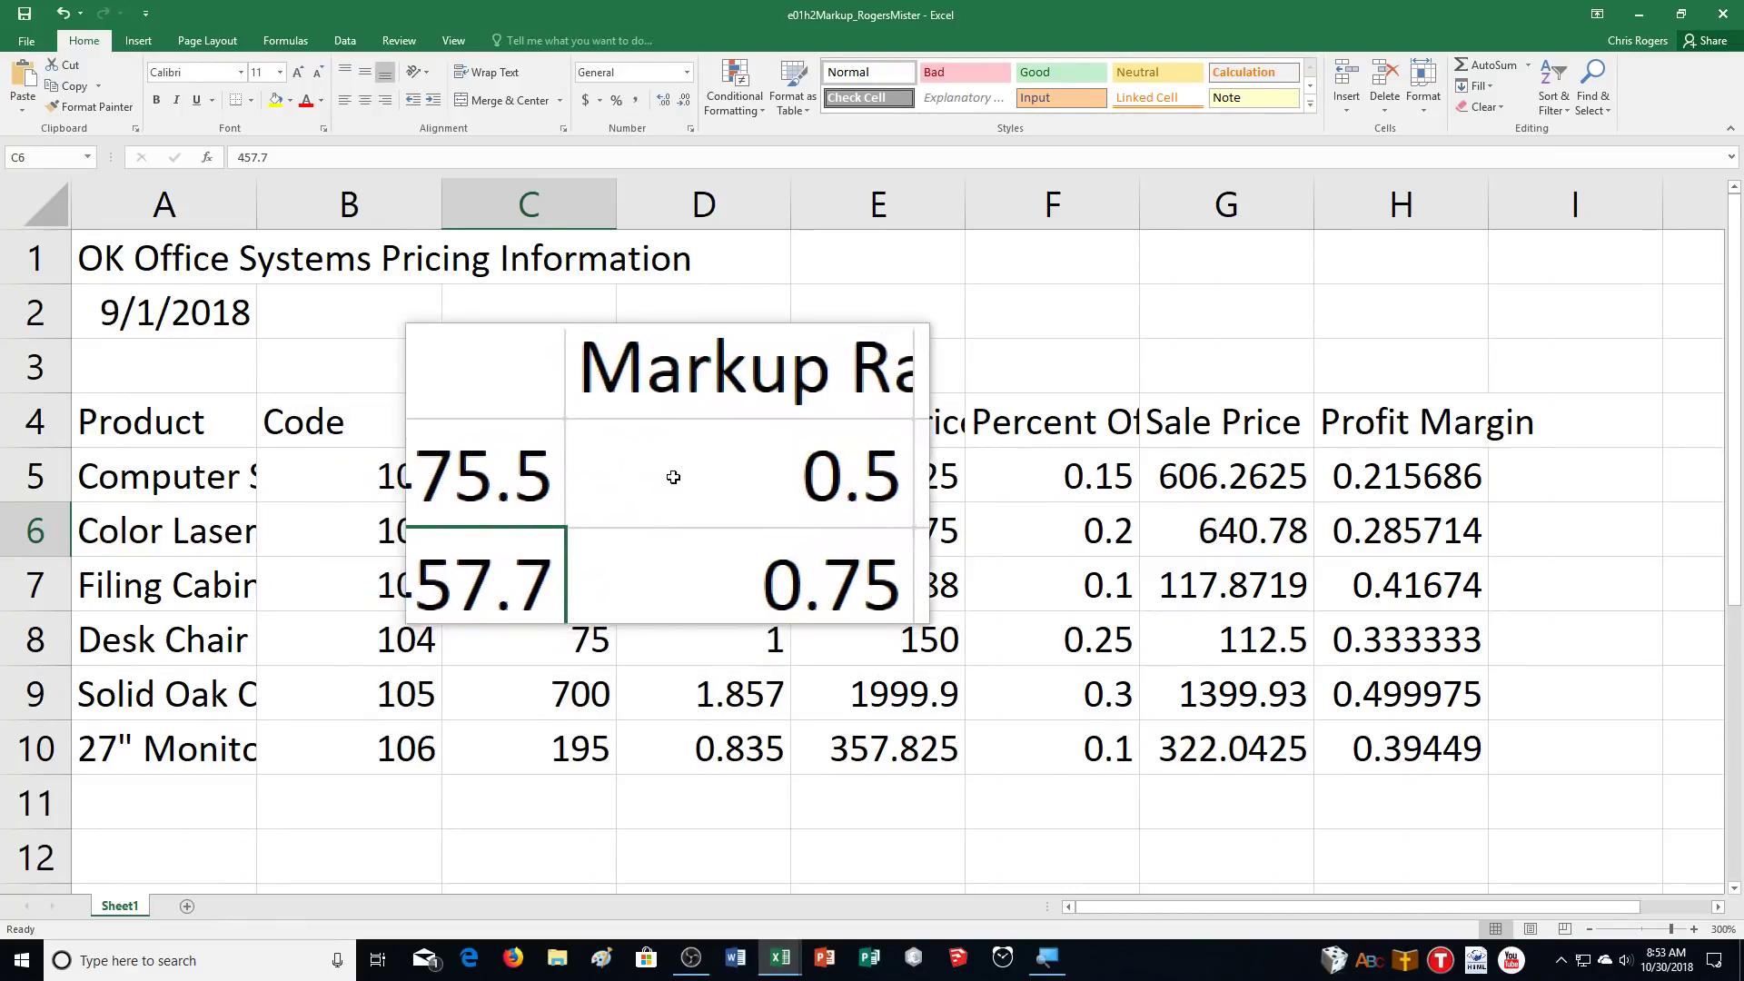
# Change the markup rate in D6 to 0.755, so E6 becomes 803.2635.
pyautogui.click(714, 546)
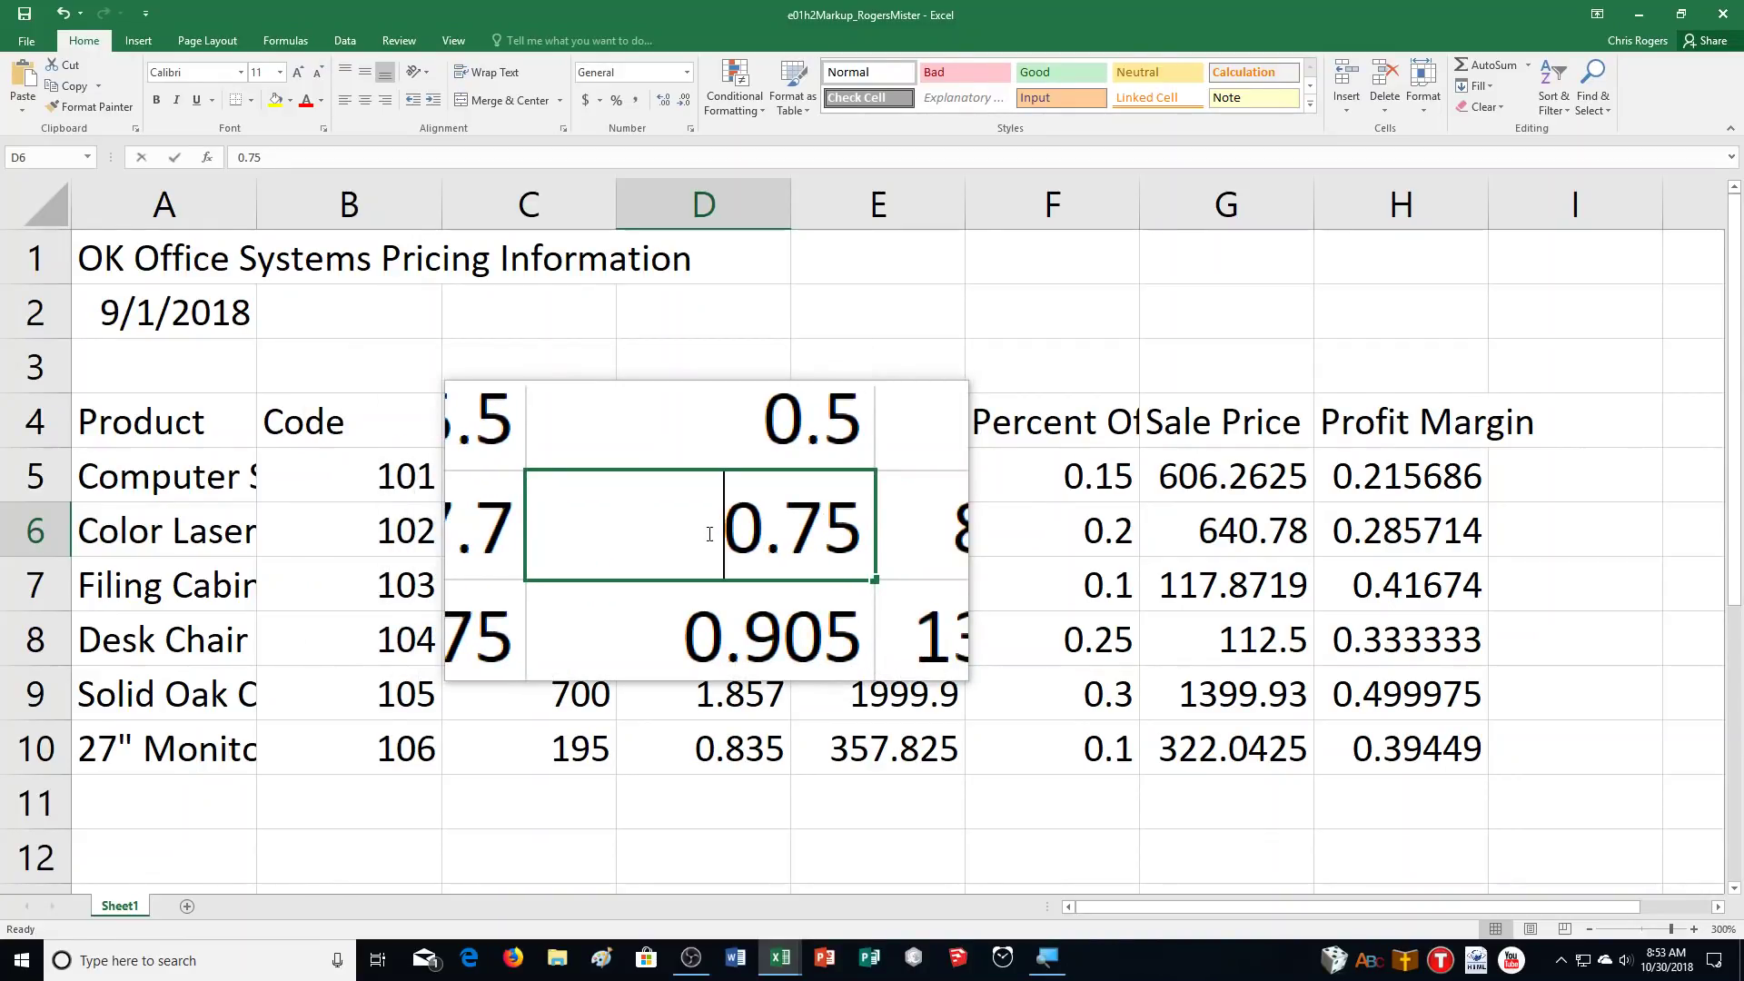
pyautogui.write('.755')
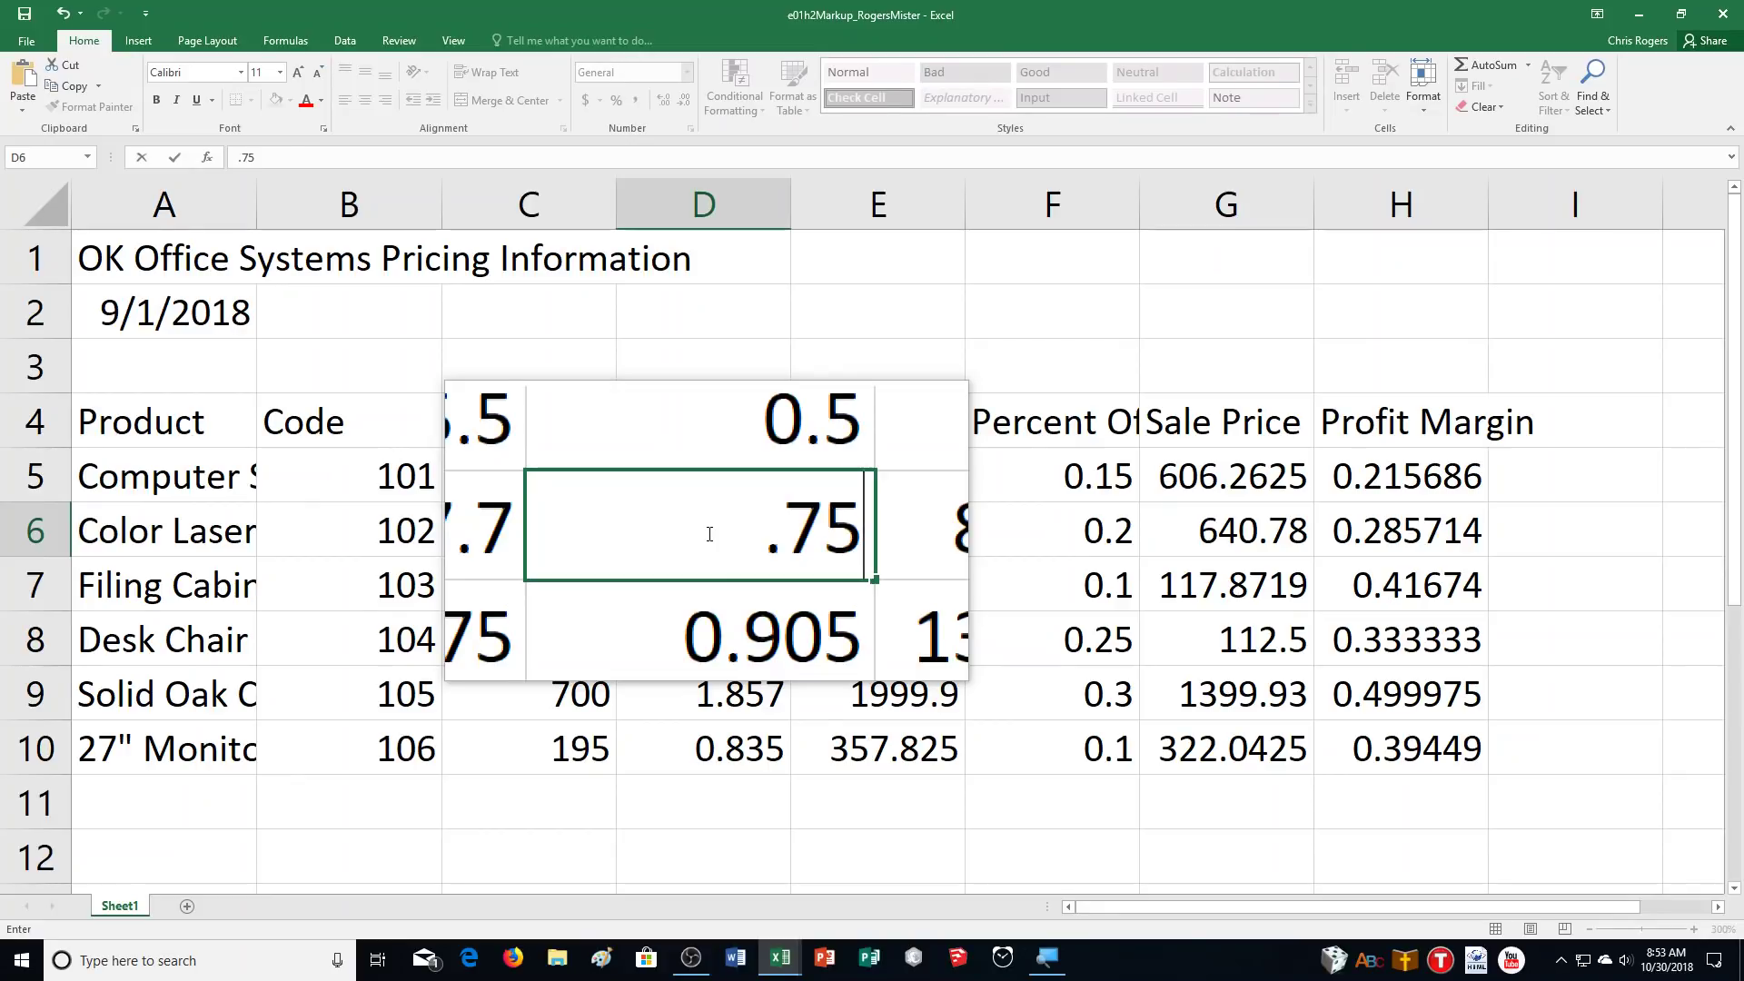
pyautogui.press('Return')
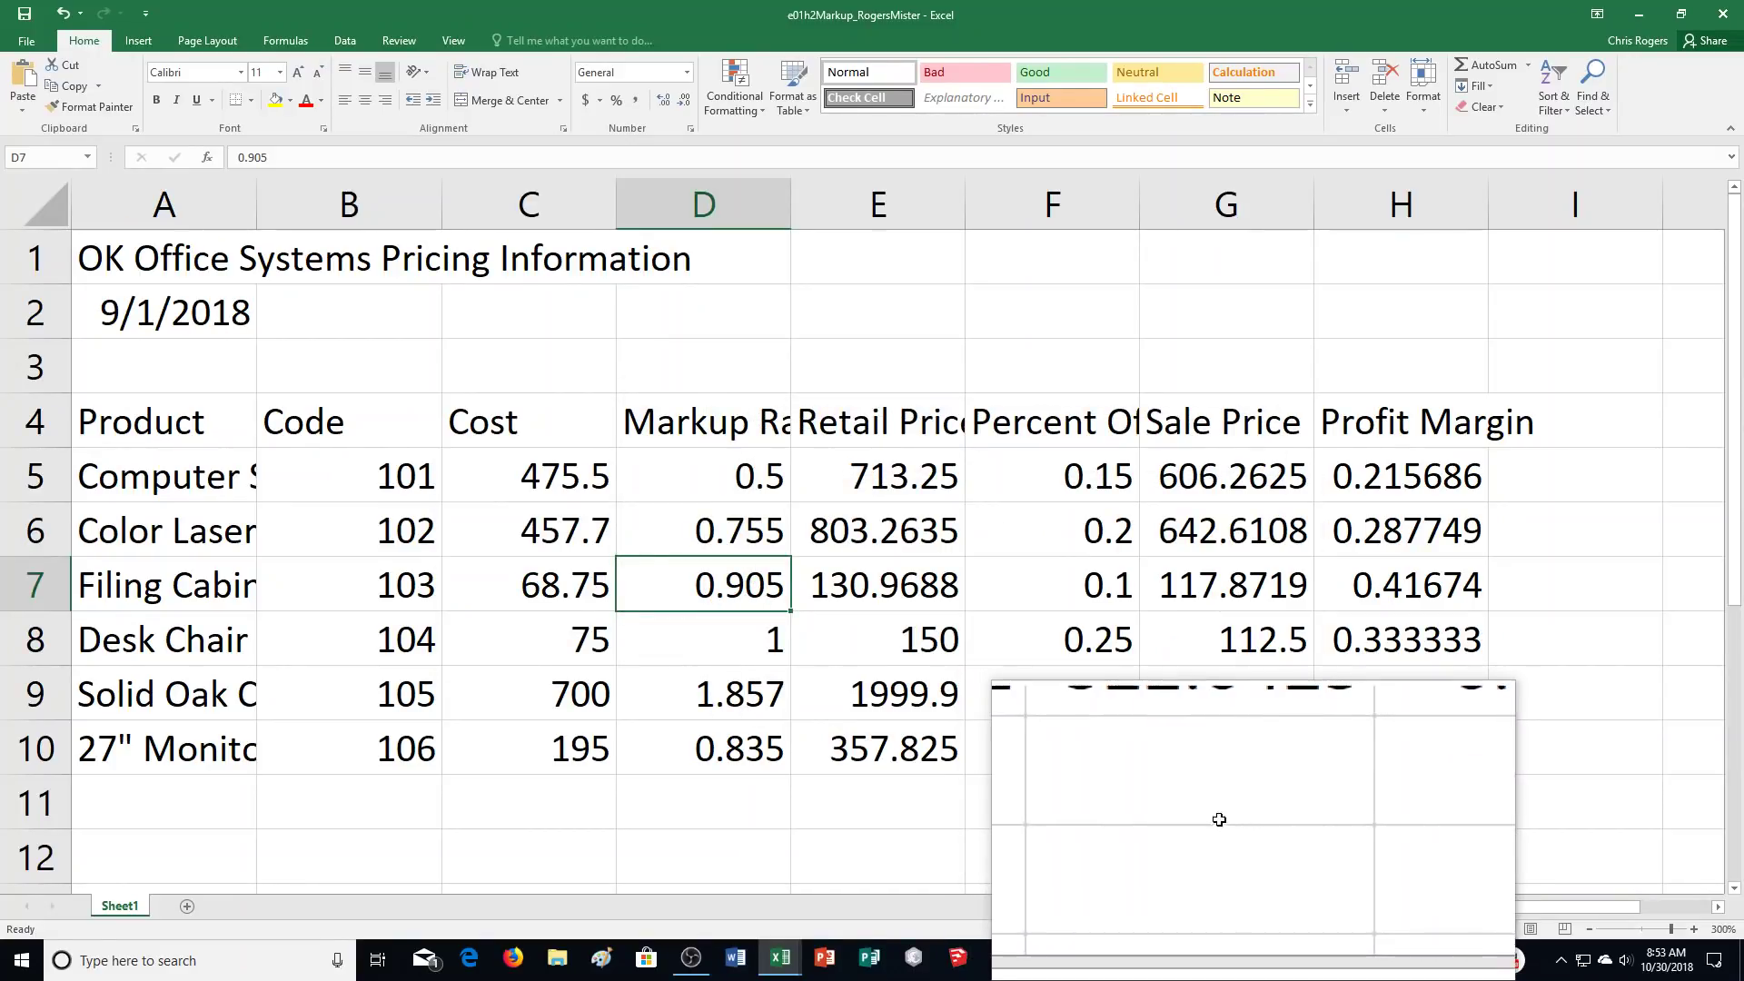
# Set the Filing Cabinet's Percent Off in F7 to 0.05, giving sale price 124.4203.
pyautogui.click(1068, 585)
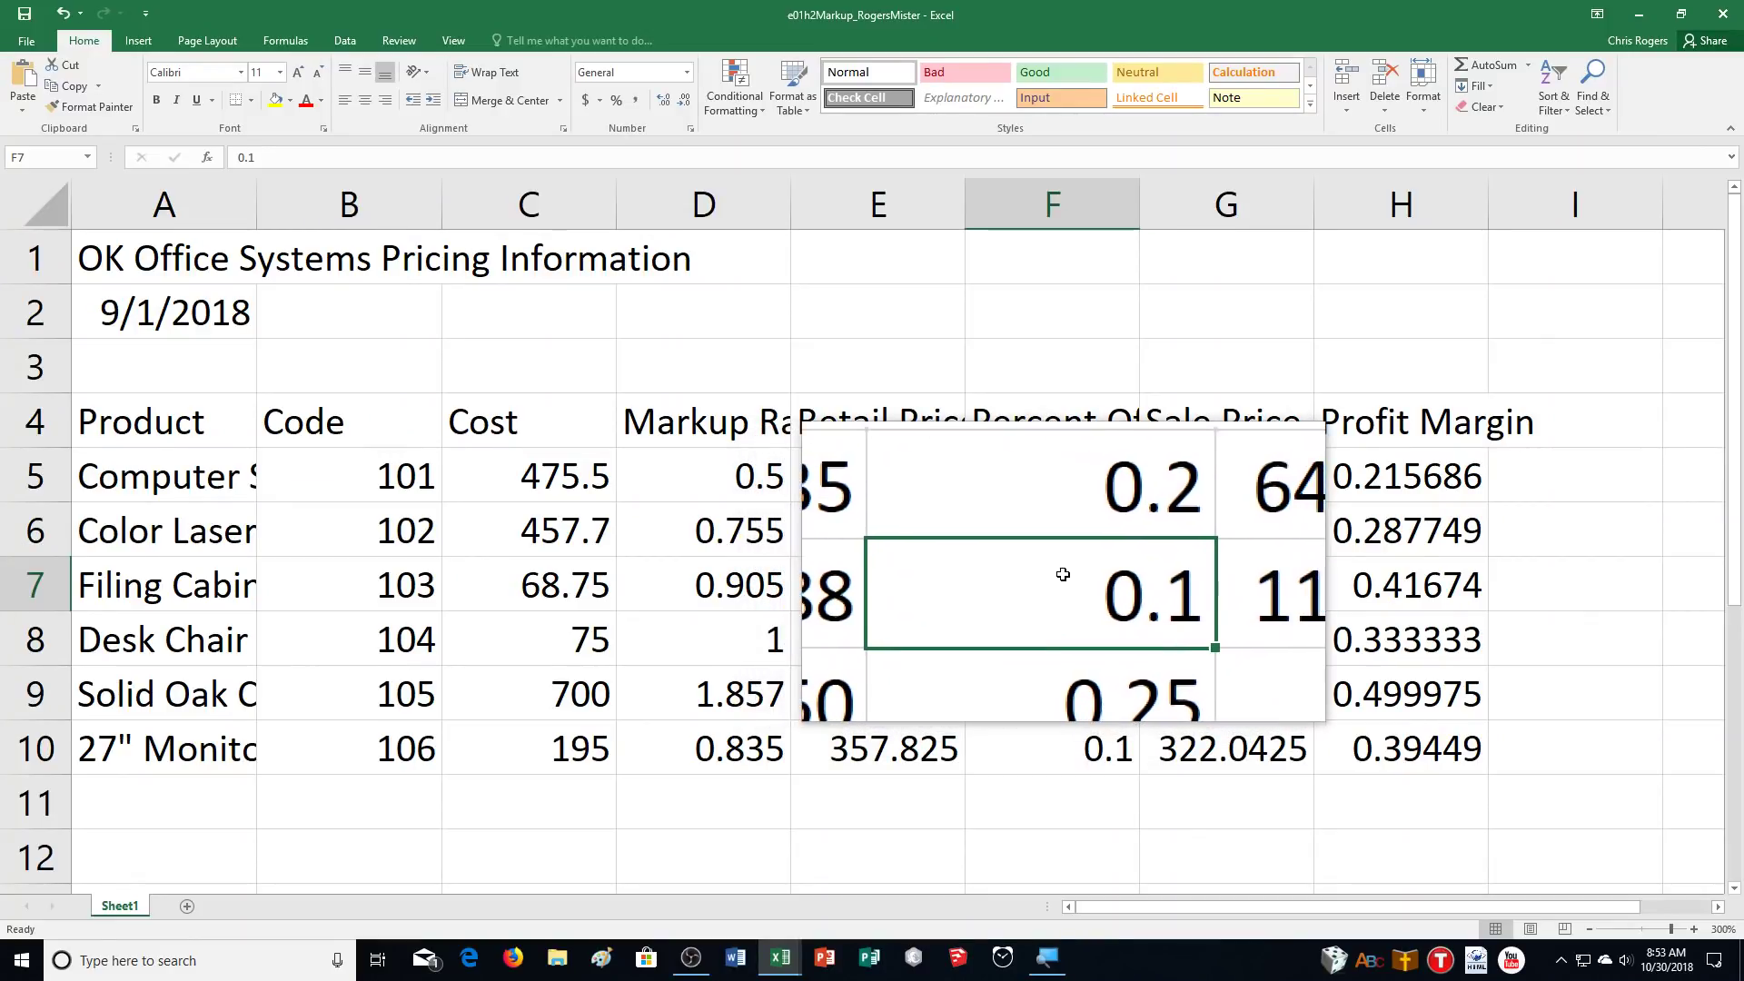
pyautogui.write('.05')
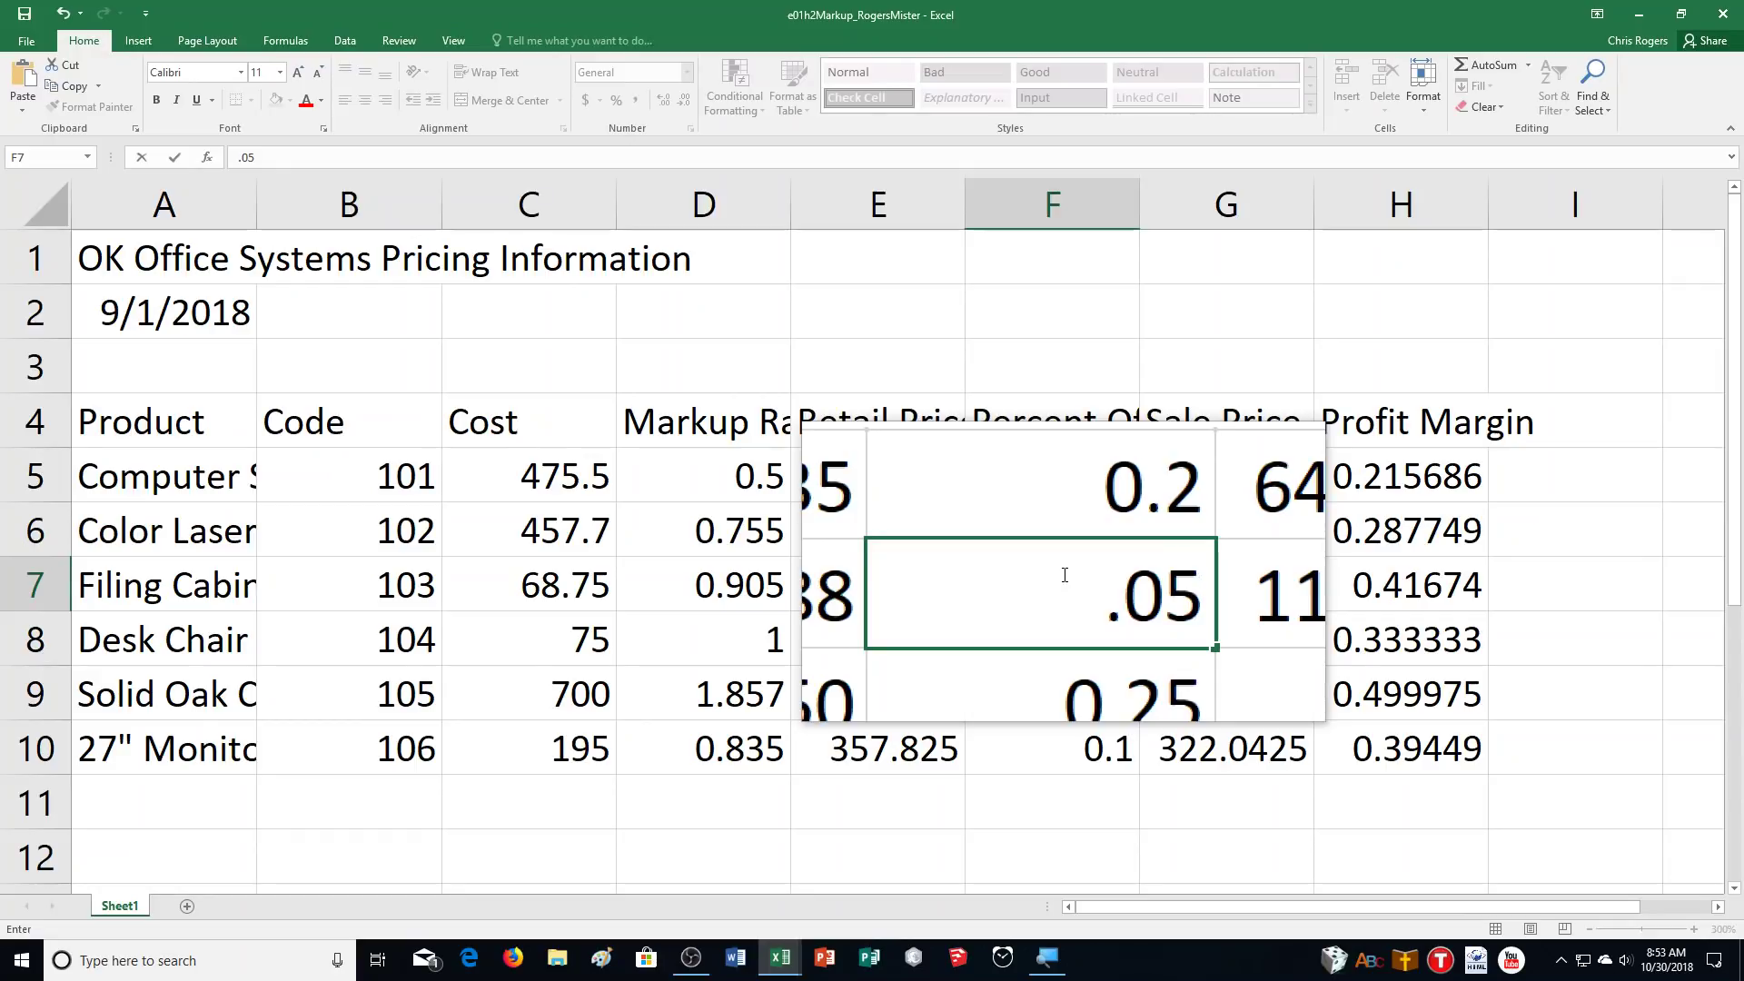
pyautogui.hotkey('ctrl', 'Return')
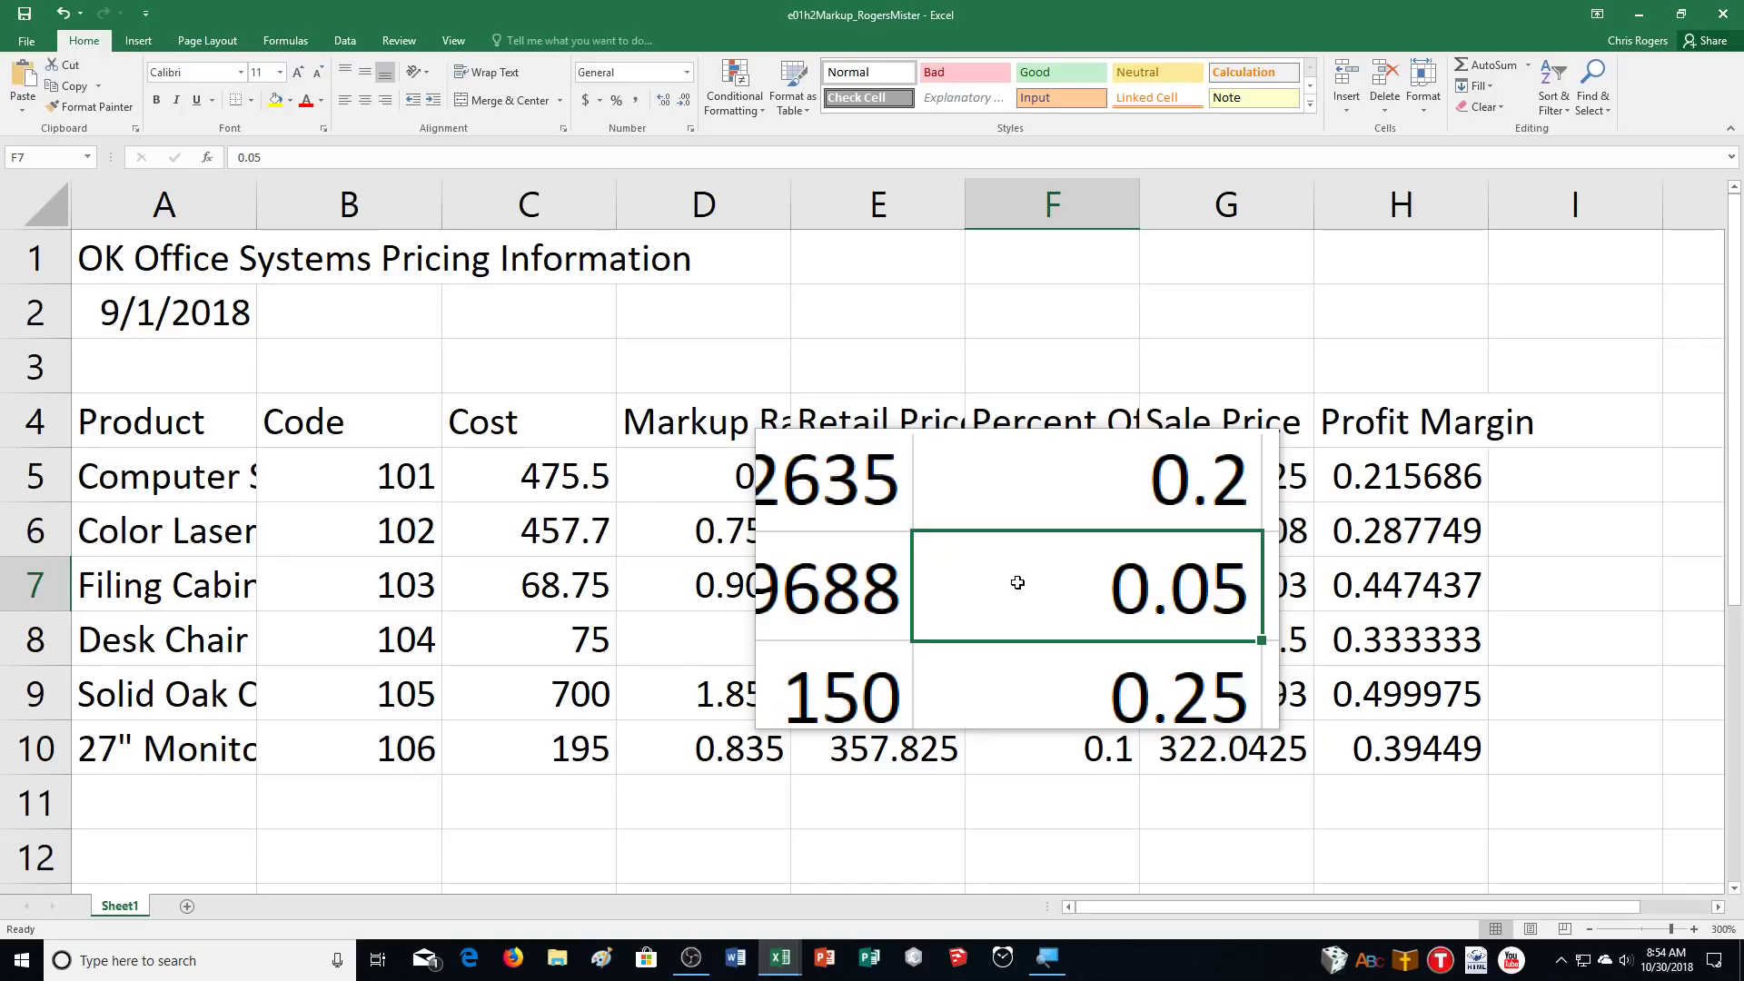
# Turn on Show Formulas with Ctrl+` and view the formulas in columns D–H.
pyautogui.hotkey('ctrl', '`')
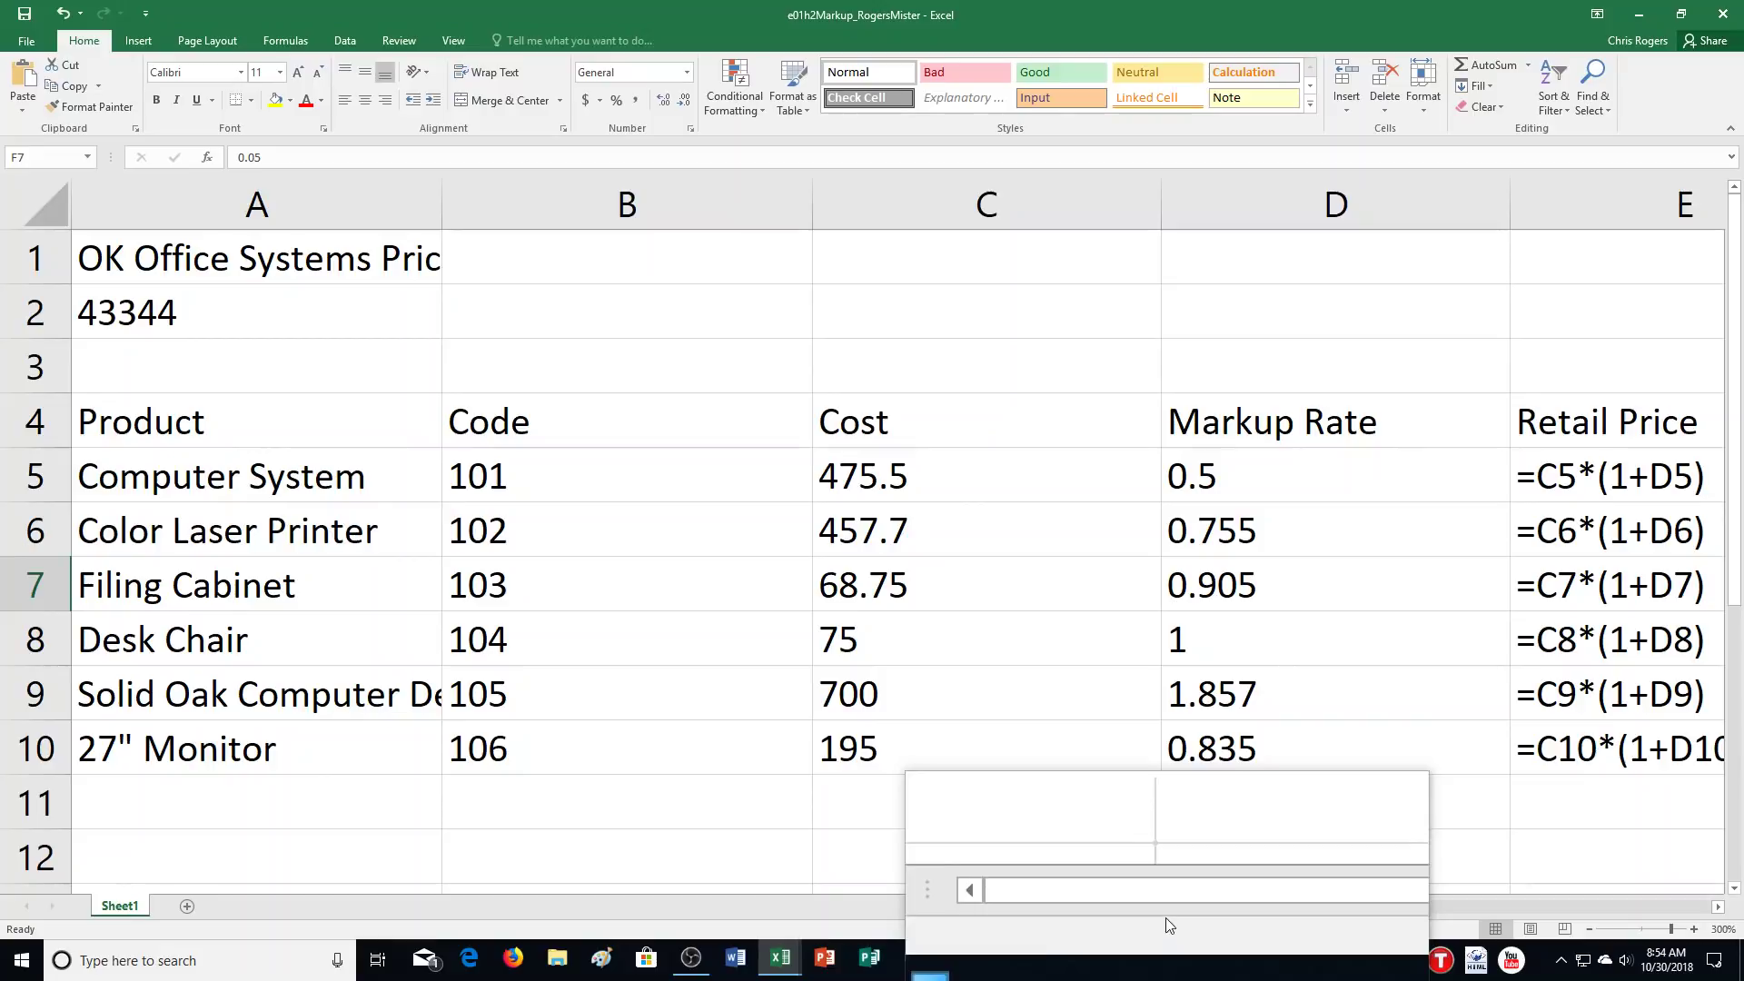
pyautogui.moveTo(1163, 912); pyautogui.dragTo(1429, 895)
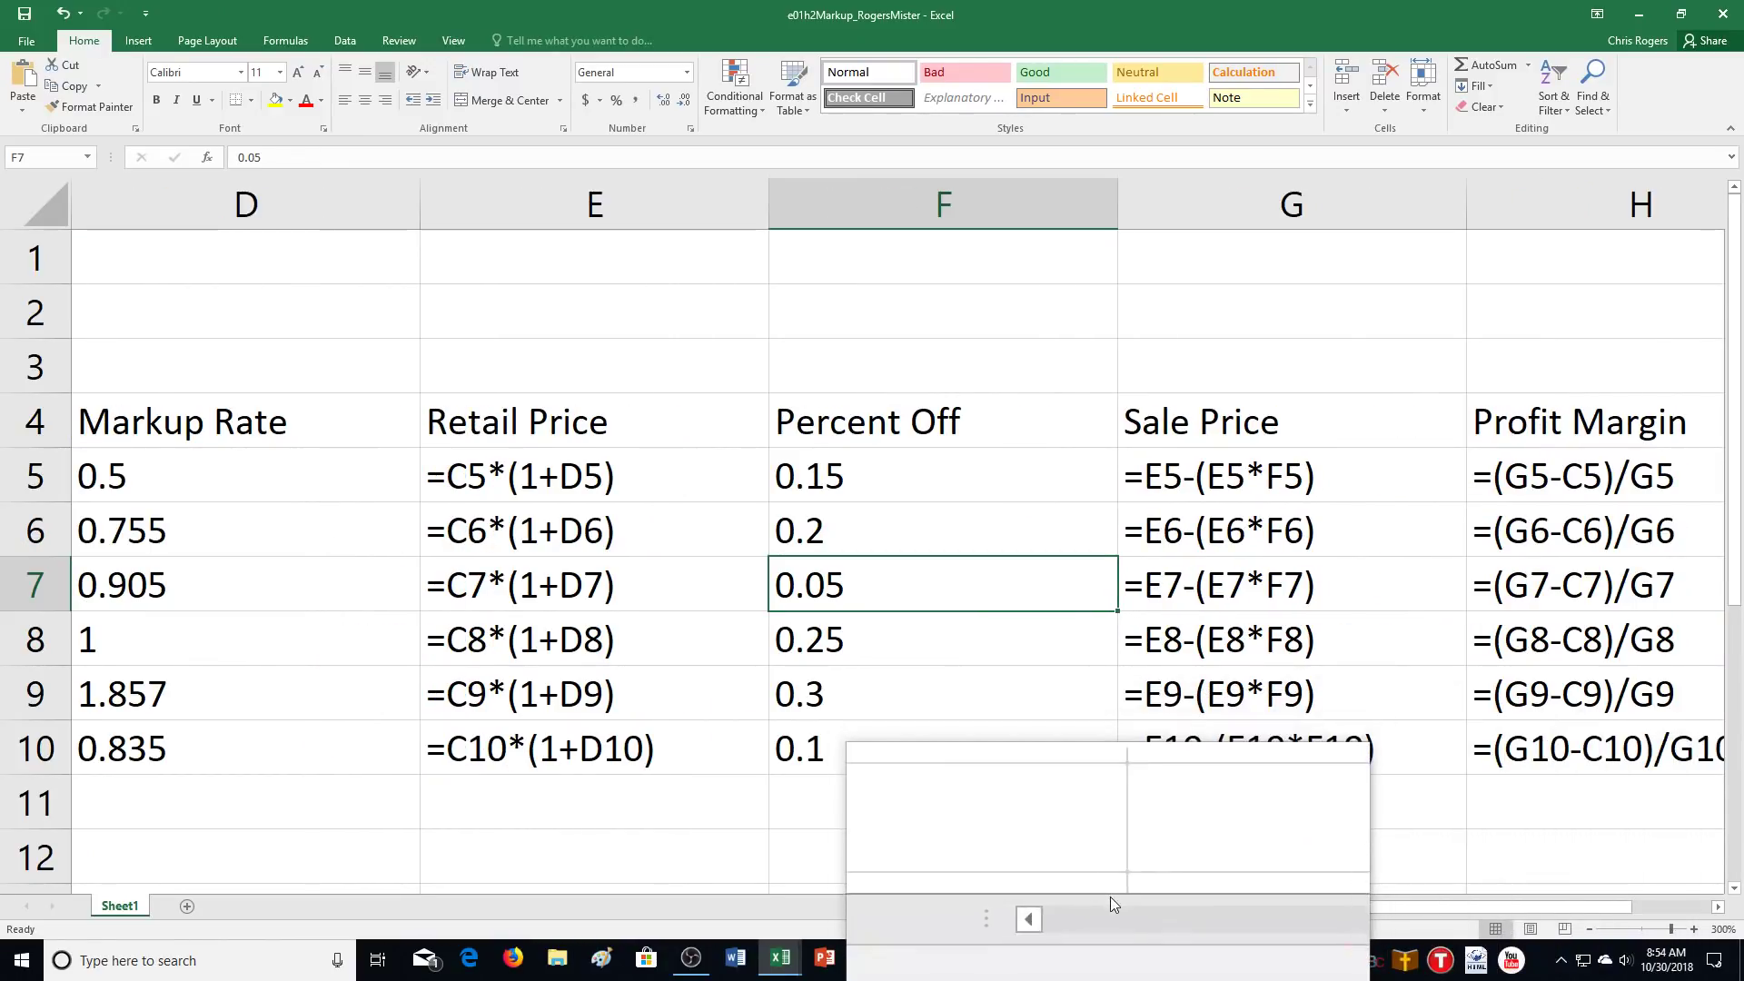
pyautogui.moveTo(1110, 897); pyautogui.dragTo(943, 872)
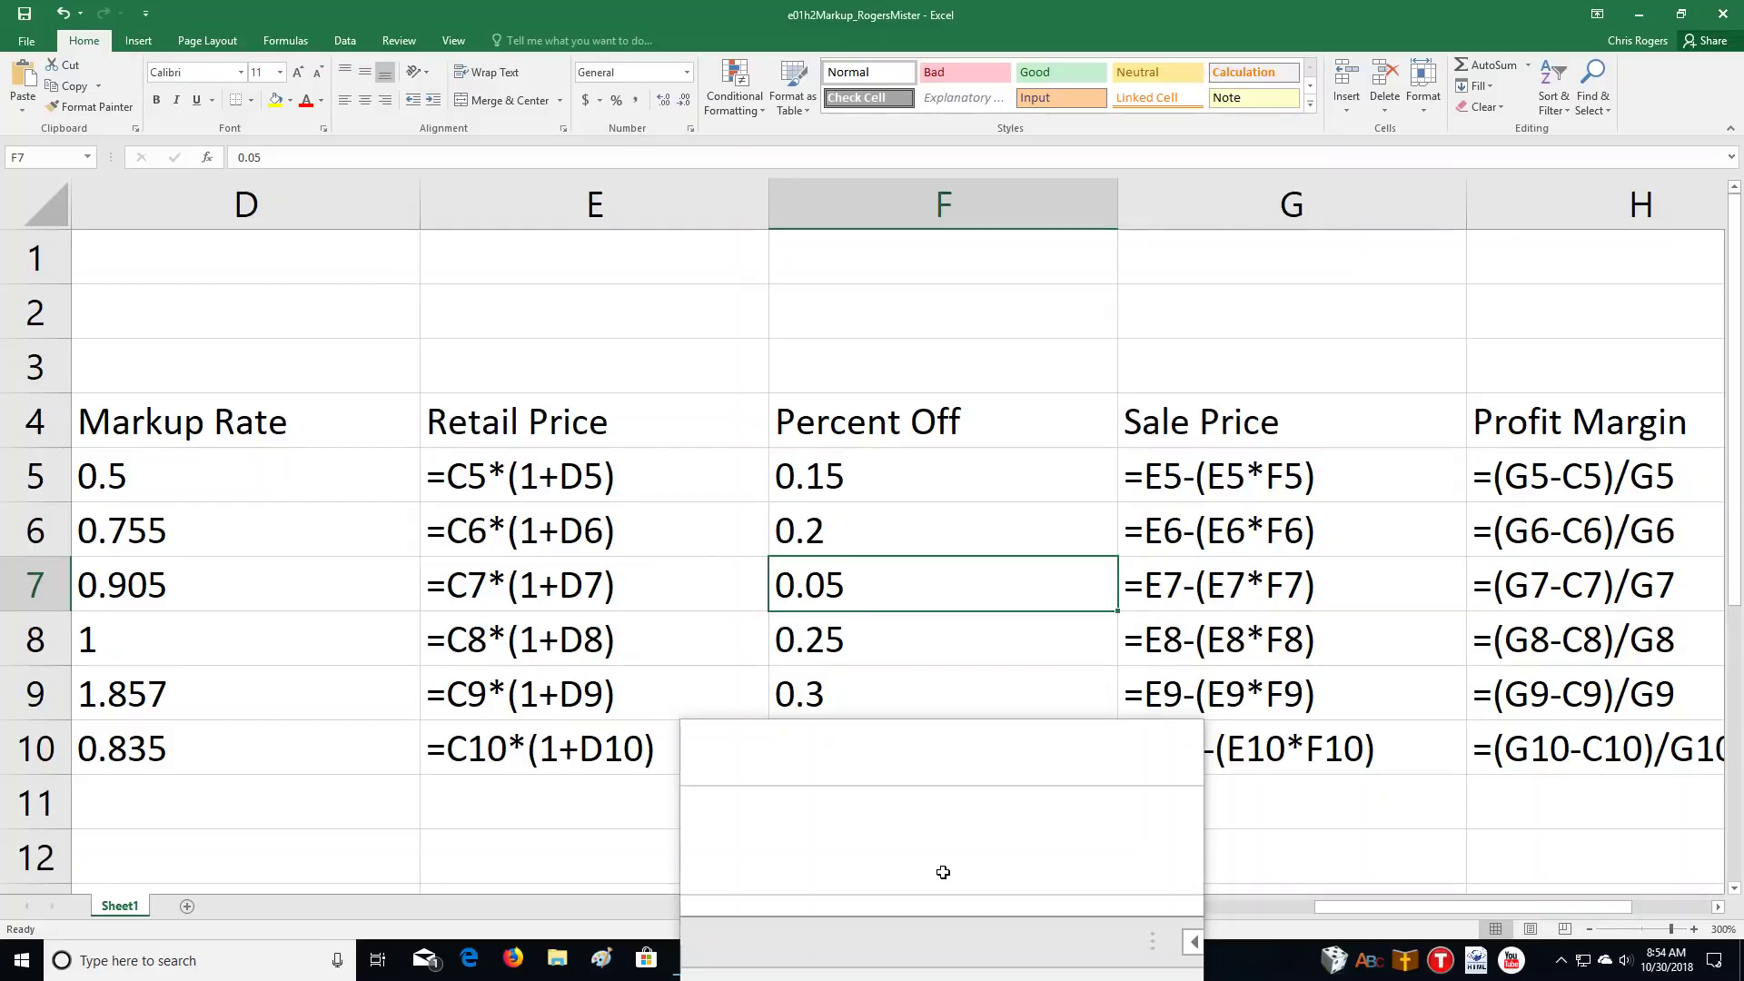
# Turn off Show Formulas to display calculated results, returning the view to column A.
pyautogui.hotkey('ctrl', '`')
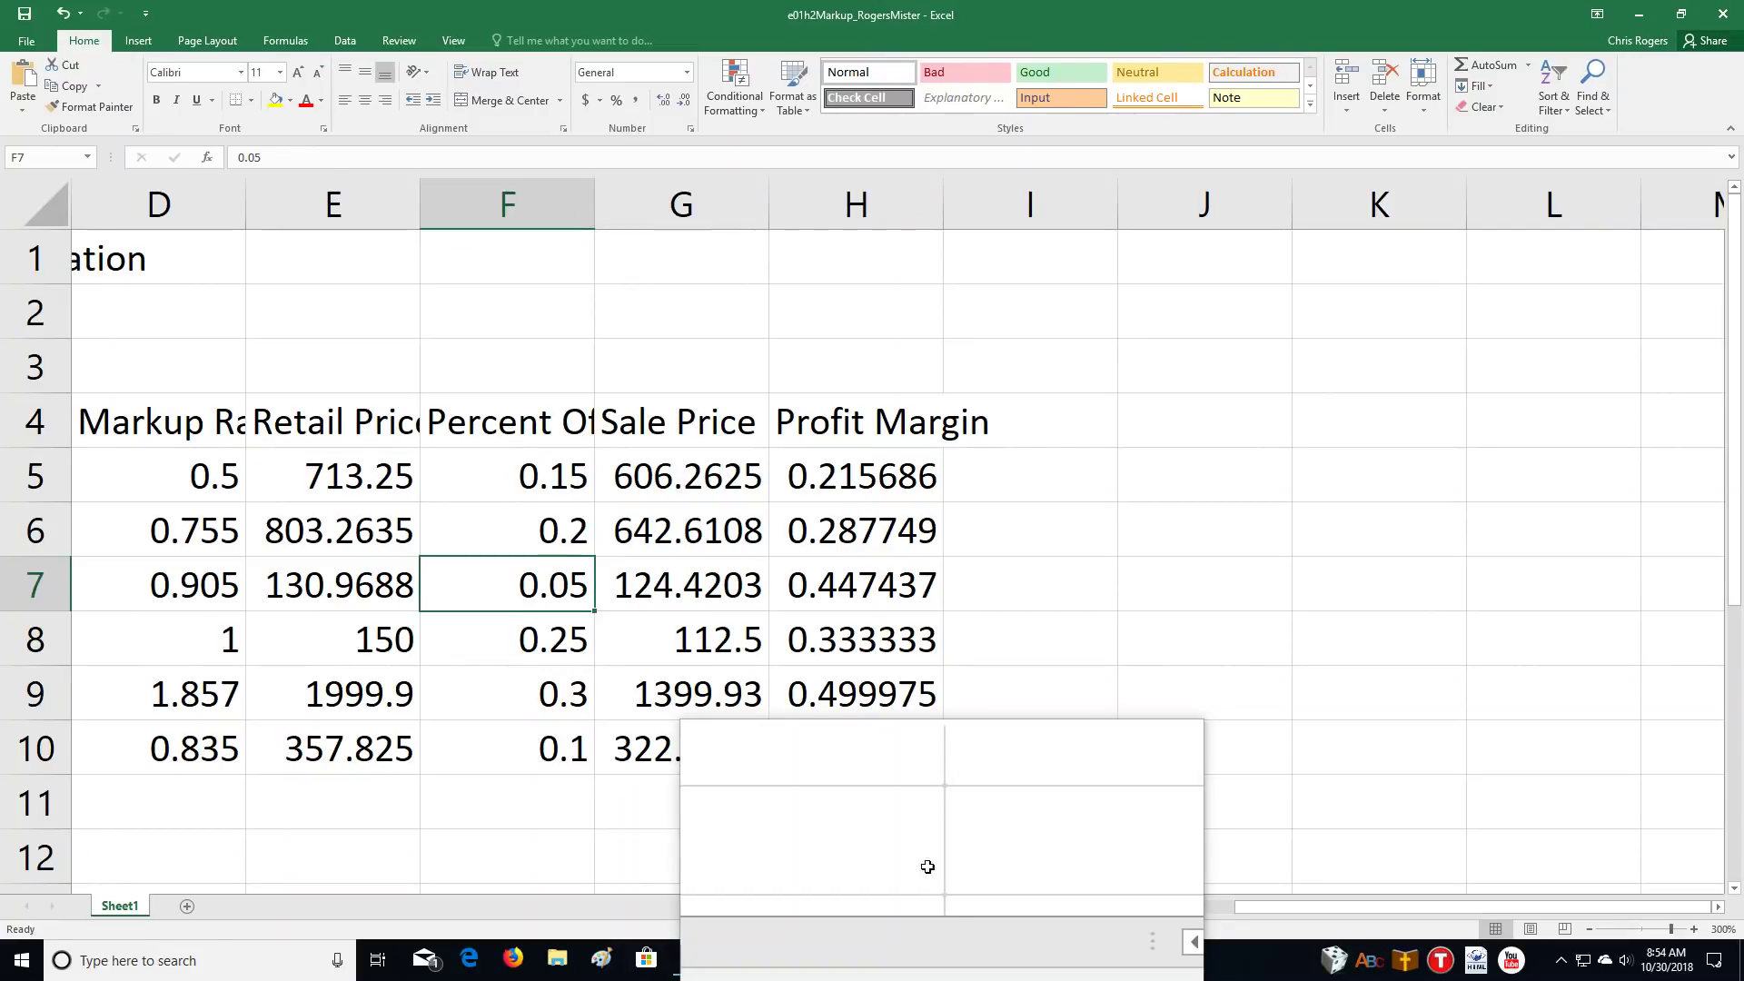
pyautogui.moveTo(912, 861); pyautogui.dragTo(900, 902)
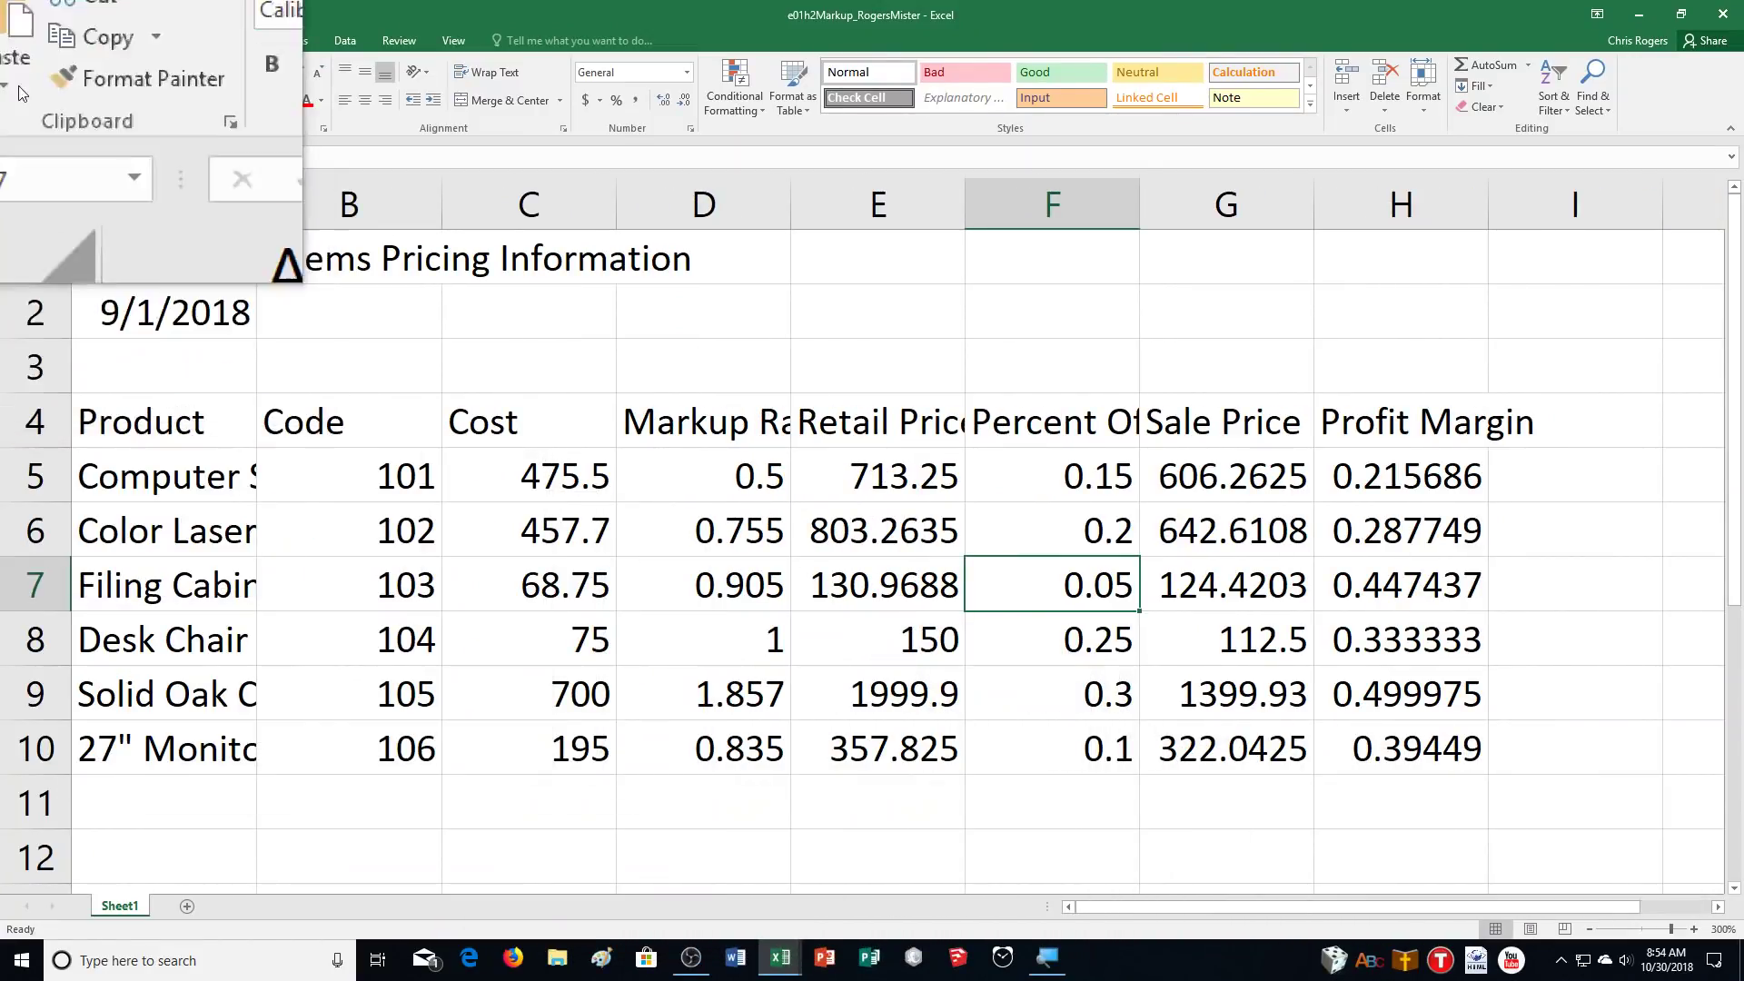